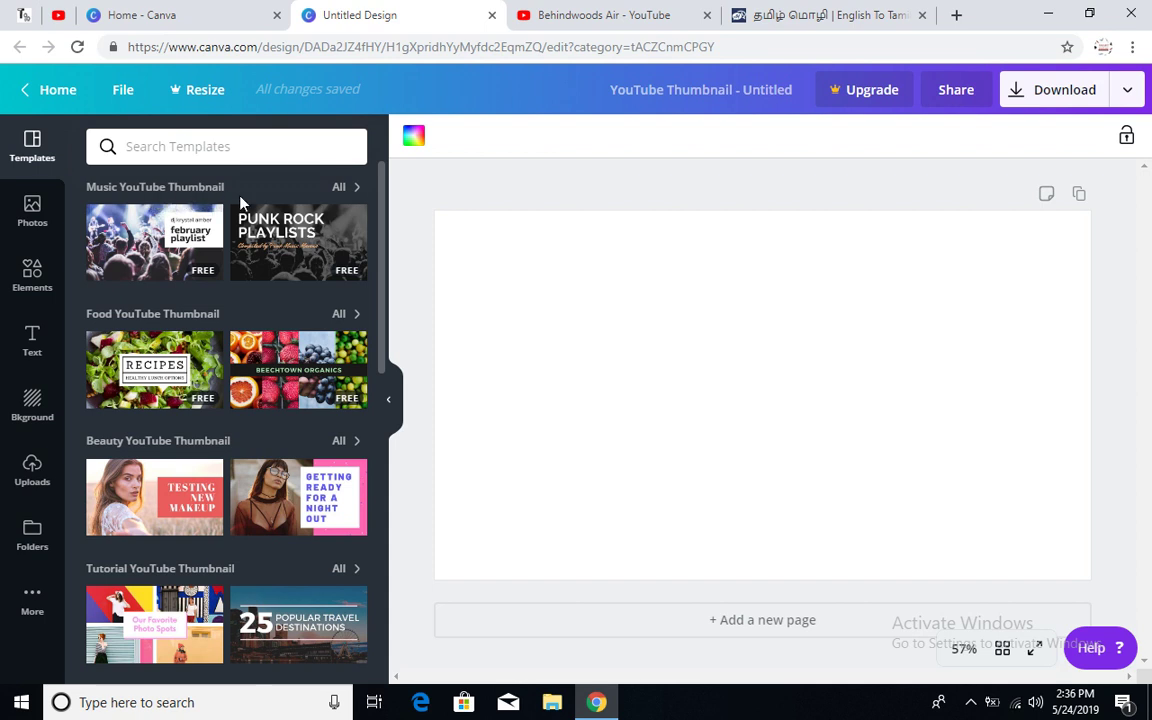
- Show all Music YouTube Thumbnail templates and apply the yellow "Rufus Plays Jazz" template to the blank page
{"action": "left_click", "coordinate": [345, 188]}
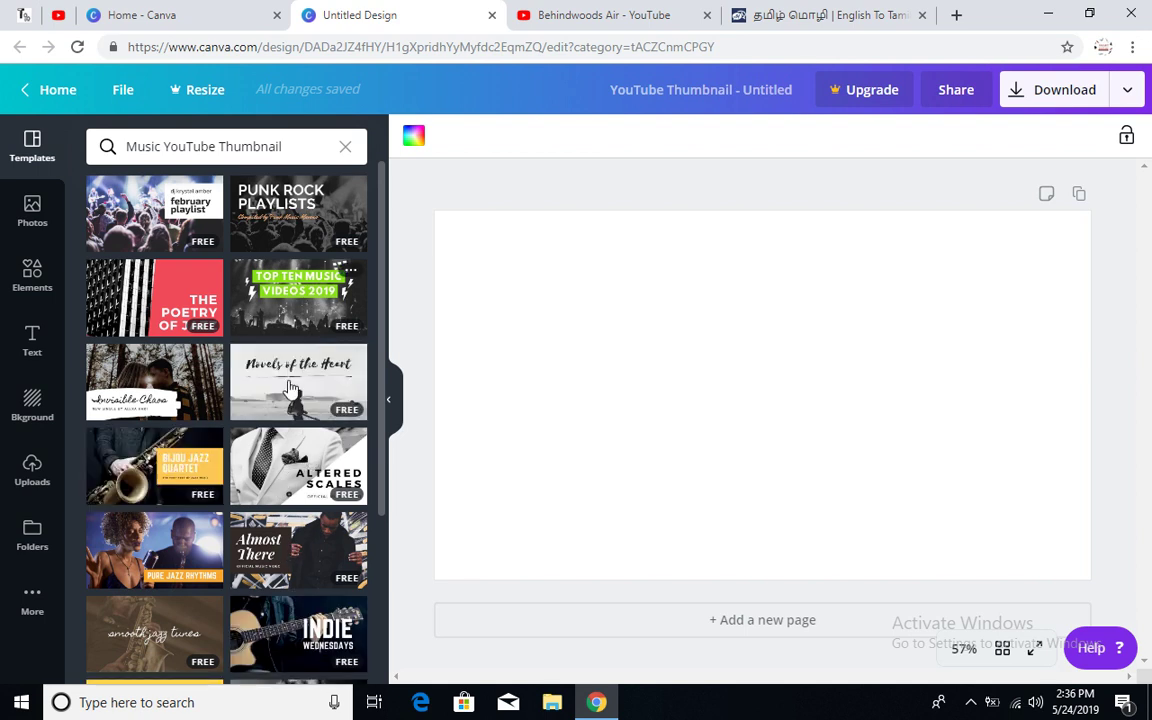
{"action": "scroll", "coordinate": [285, 445], "scroll_direction": "down", "scroll_amount": 5}
{"action": "scroll", "coordinate": [281, 440], "scroll_direction": "down", "scroll_amount": 1}
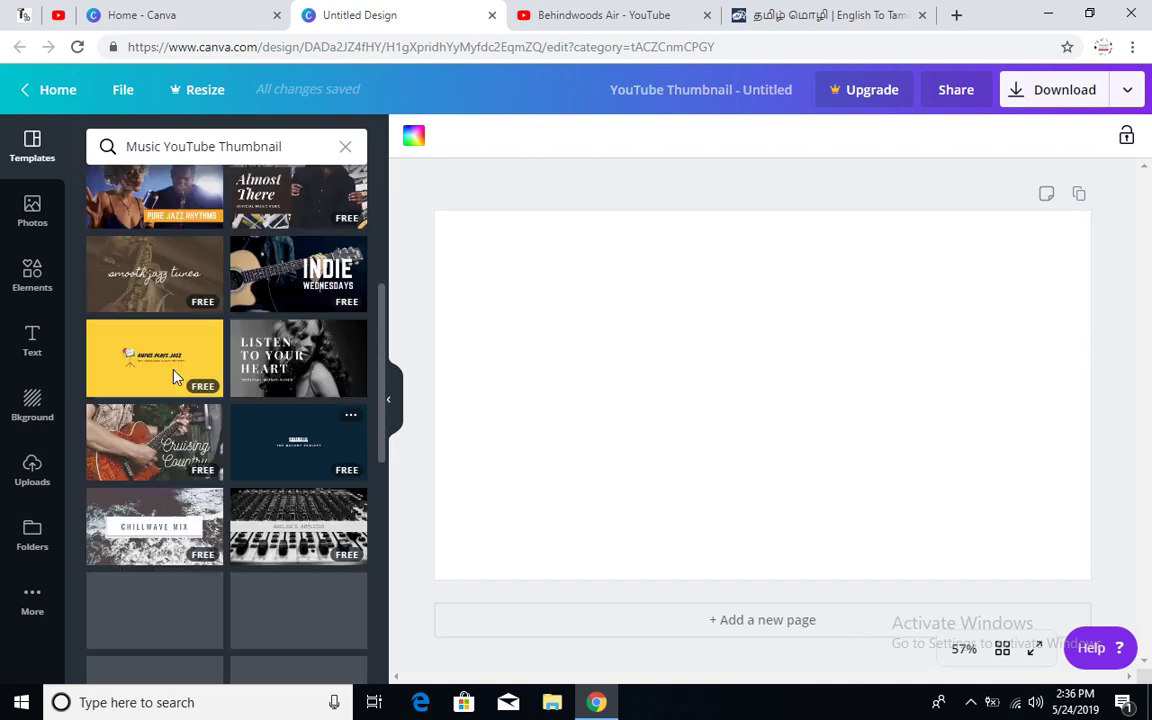
{"action": "left_click", "coordinate": [158, 362]}
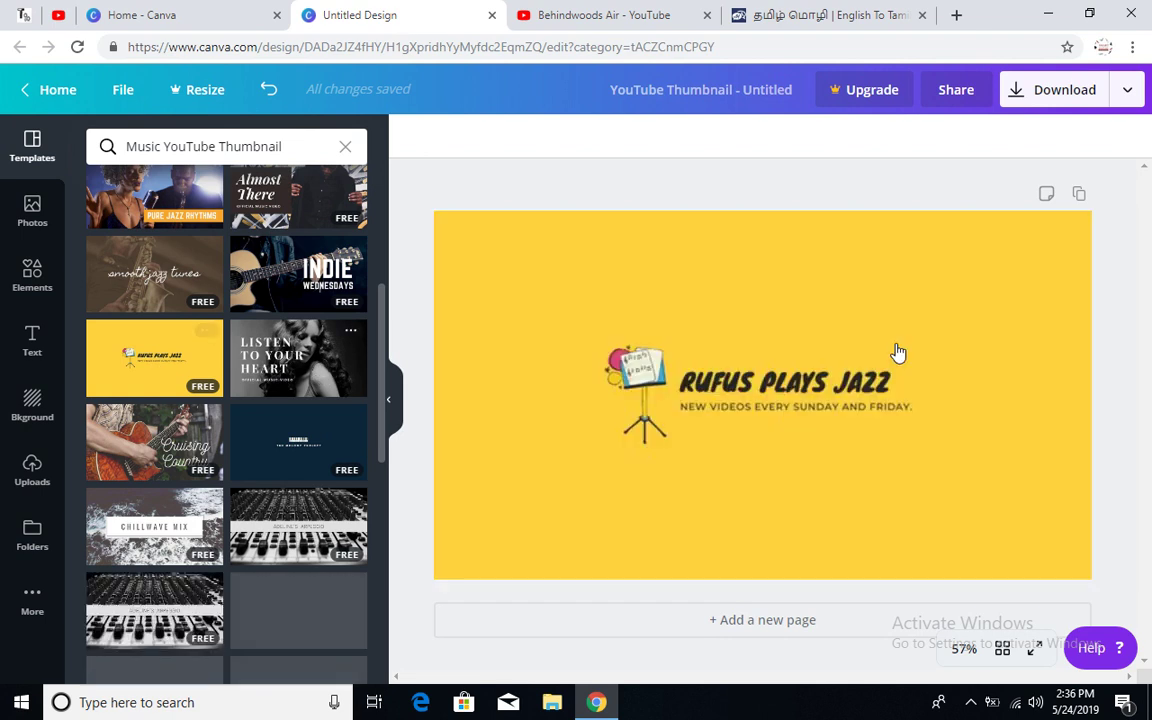
- Examine the font size and font family choices for the "RUFUS PLAYS JAZZ" heading, and select the subtitle below it
{"action": "left_click", "coordinate": [718, 393]}
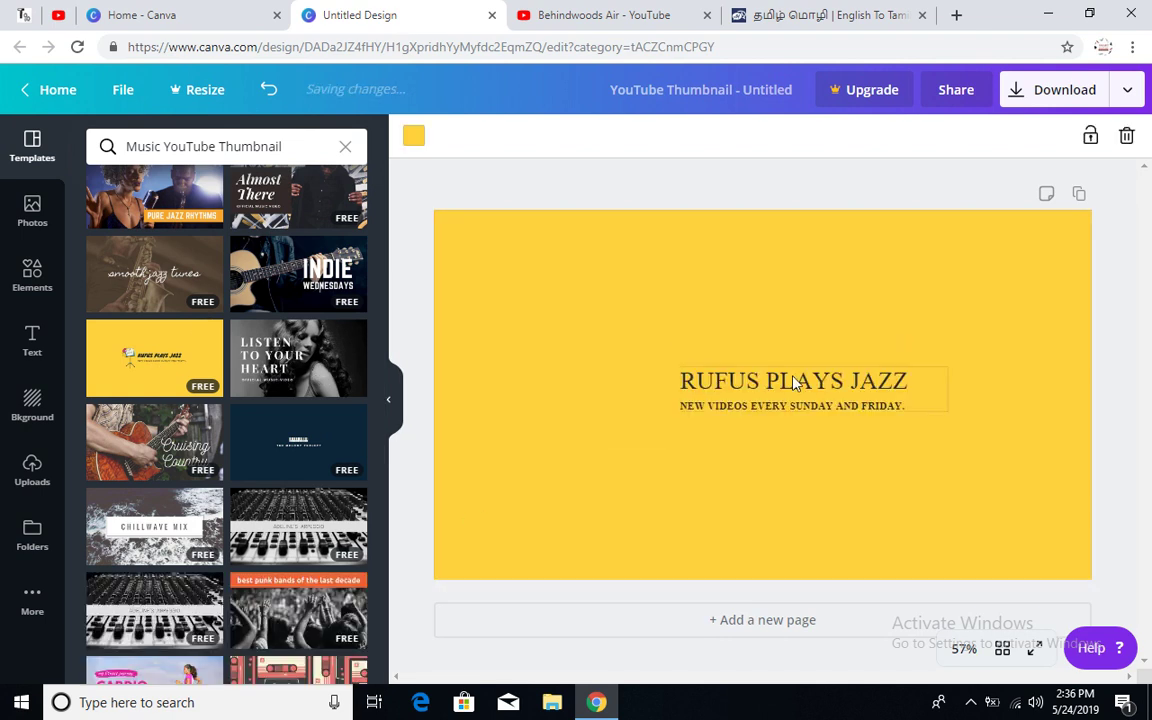
{"action": "double_click", "coordinate": [762, 381]}
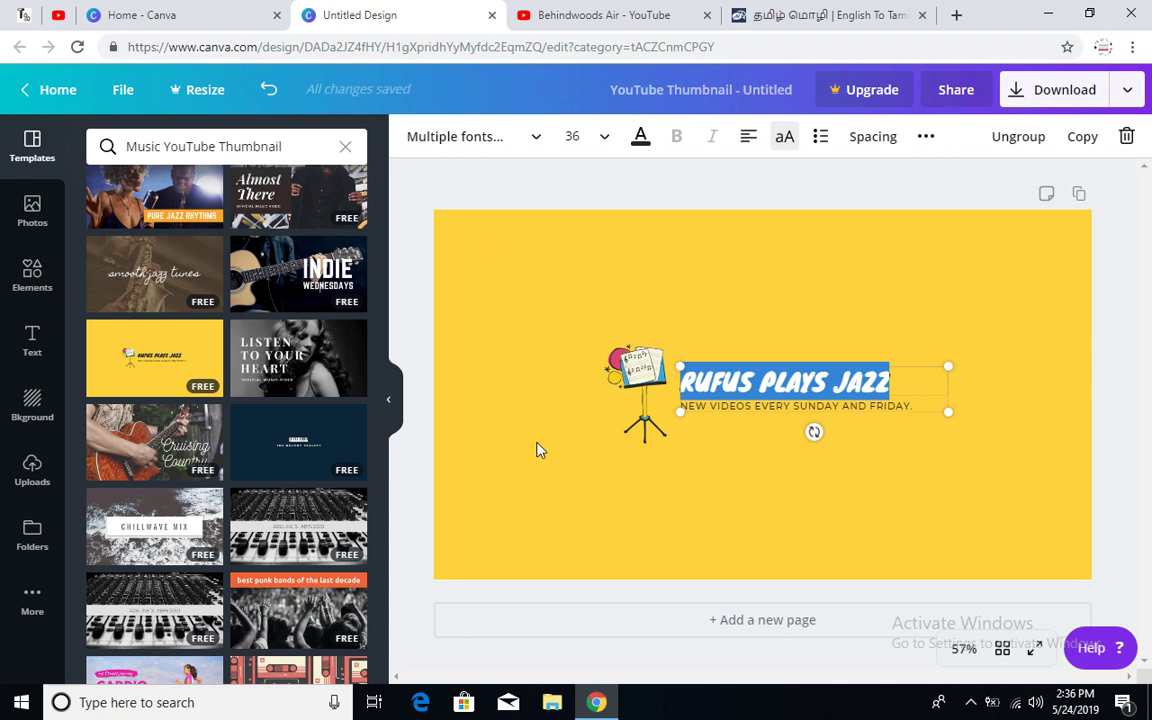
{"action": "left_click", "coordinate": [916, 192]}
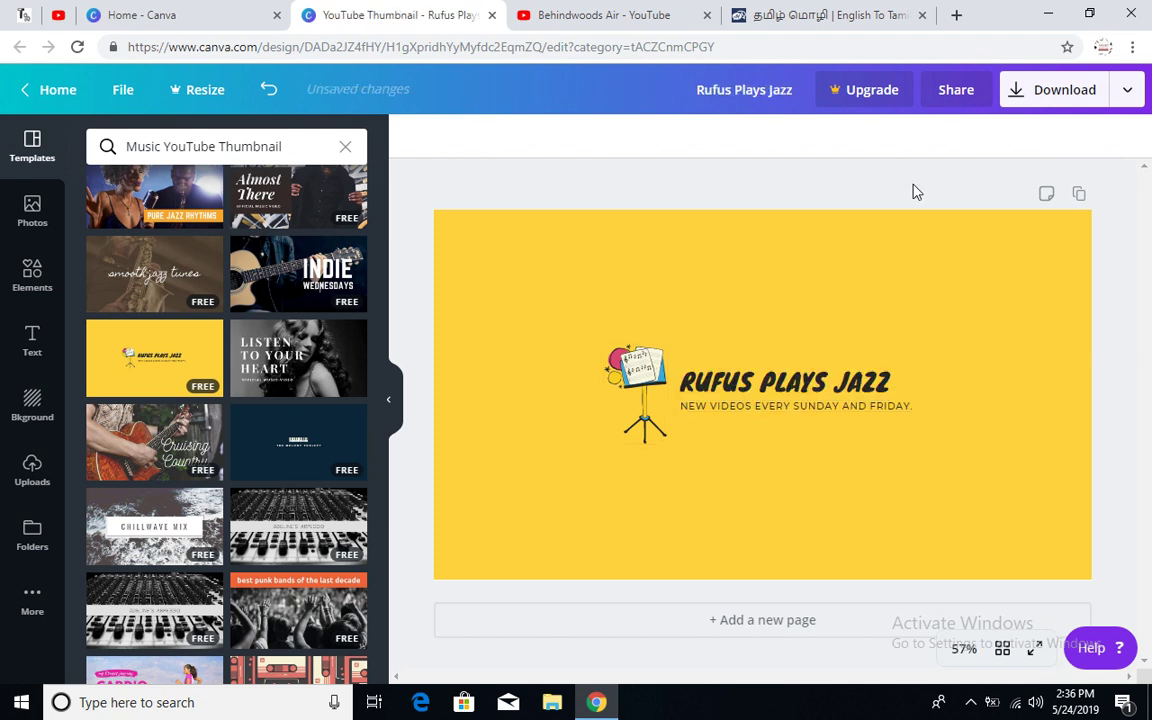
{"action": "left_click", "coordinate": [762, 374]}
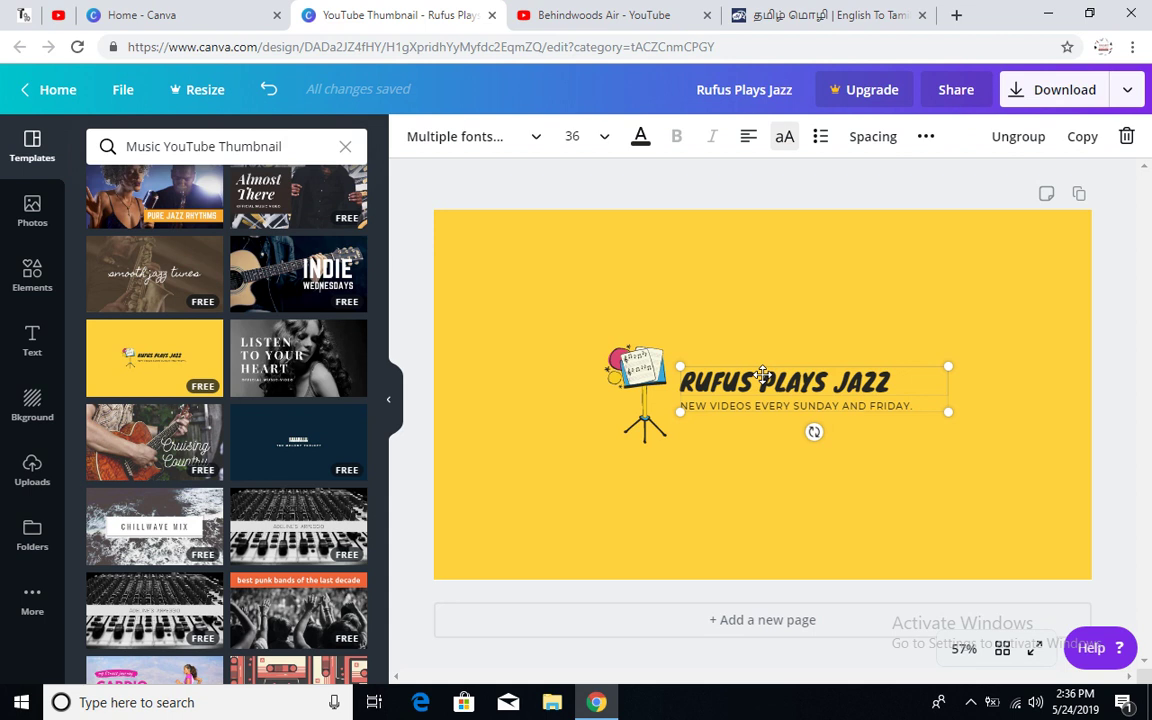
{"action": "double_click", "coordinate": [762, 374]}
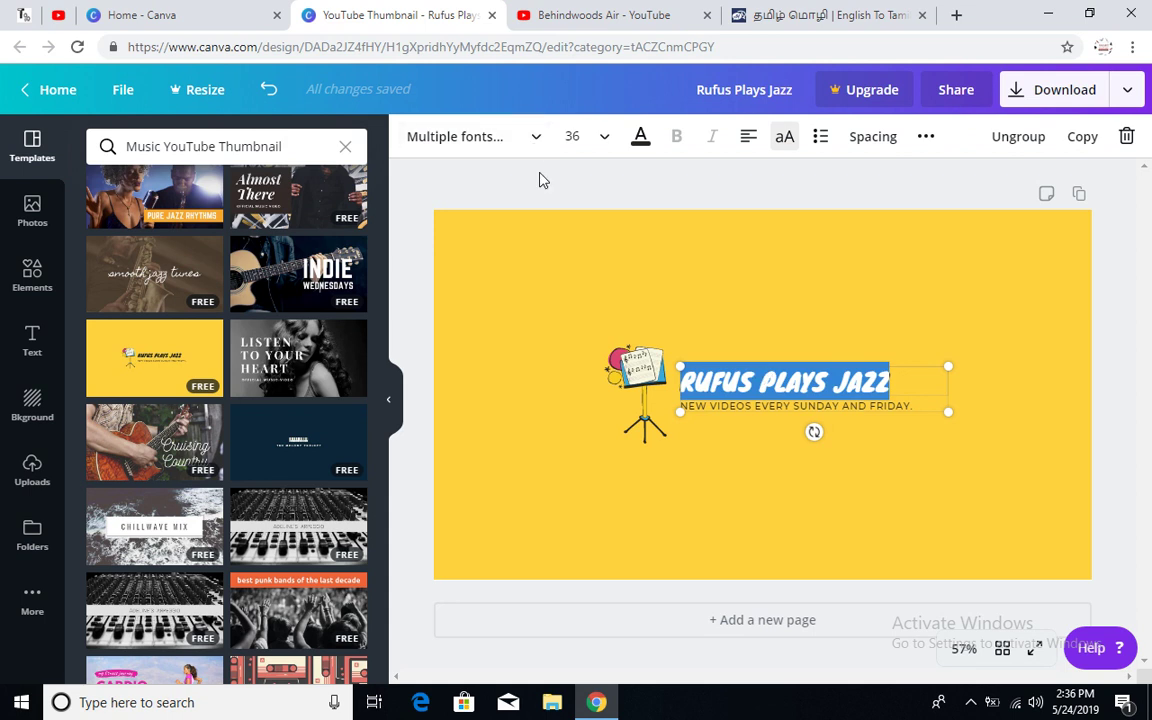
{"action": "left_click", "coordinate": [606, 144]}
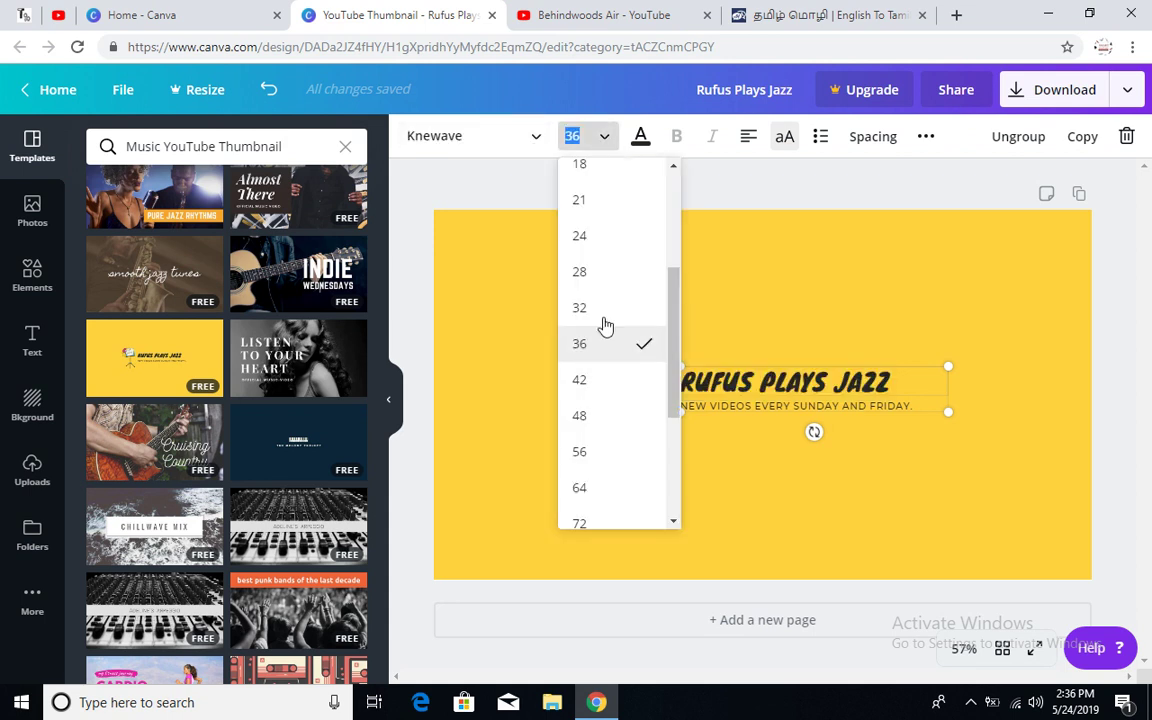
{"action": "left_click", "coordinate": [763, 206]}
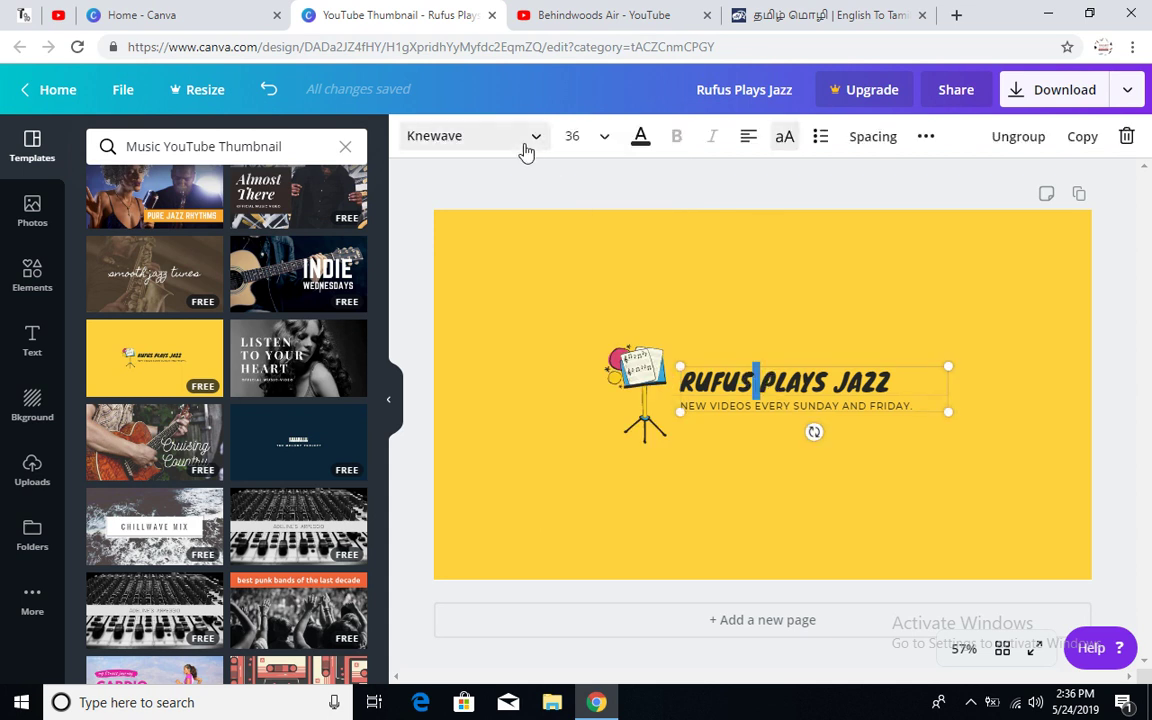
{"action": "left_click", "coordinate": [527, 148]}
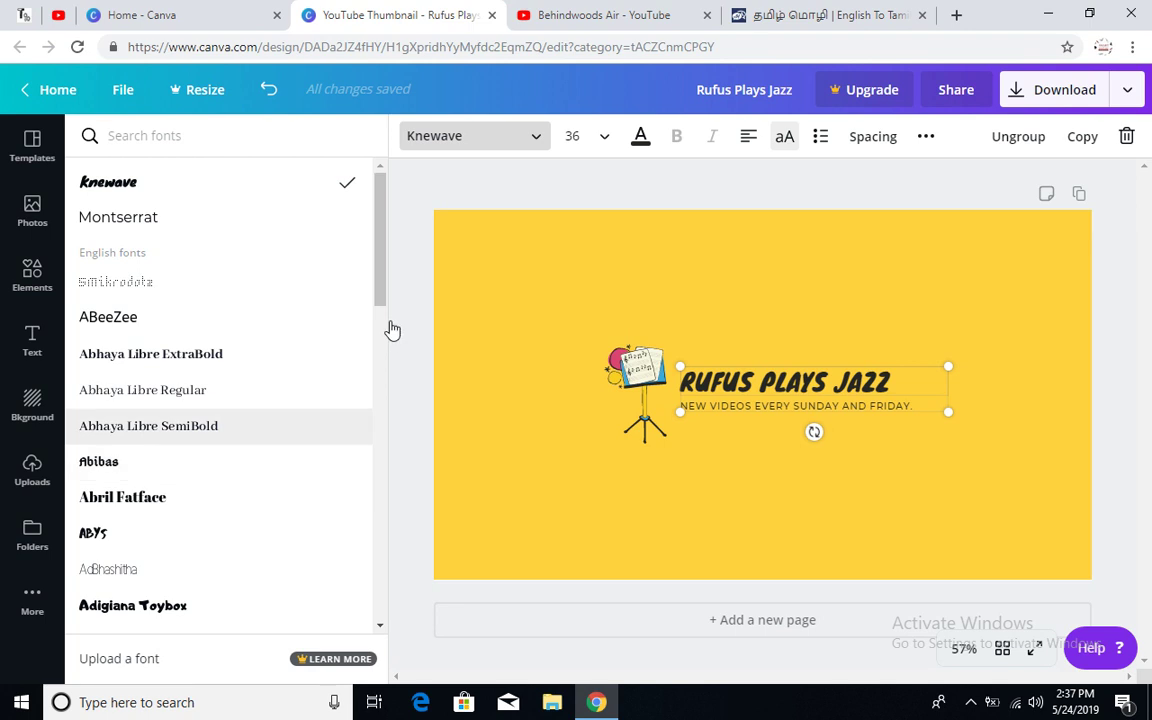
{"action": "left_click", "coordinate": [545, 252]}
{"action": "left_click", "coordinate": [800, 406]}
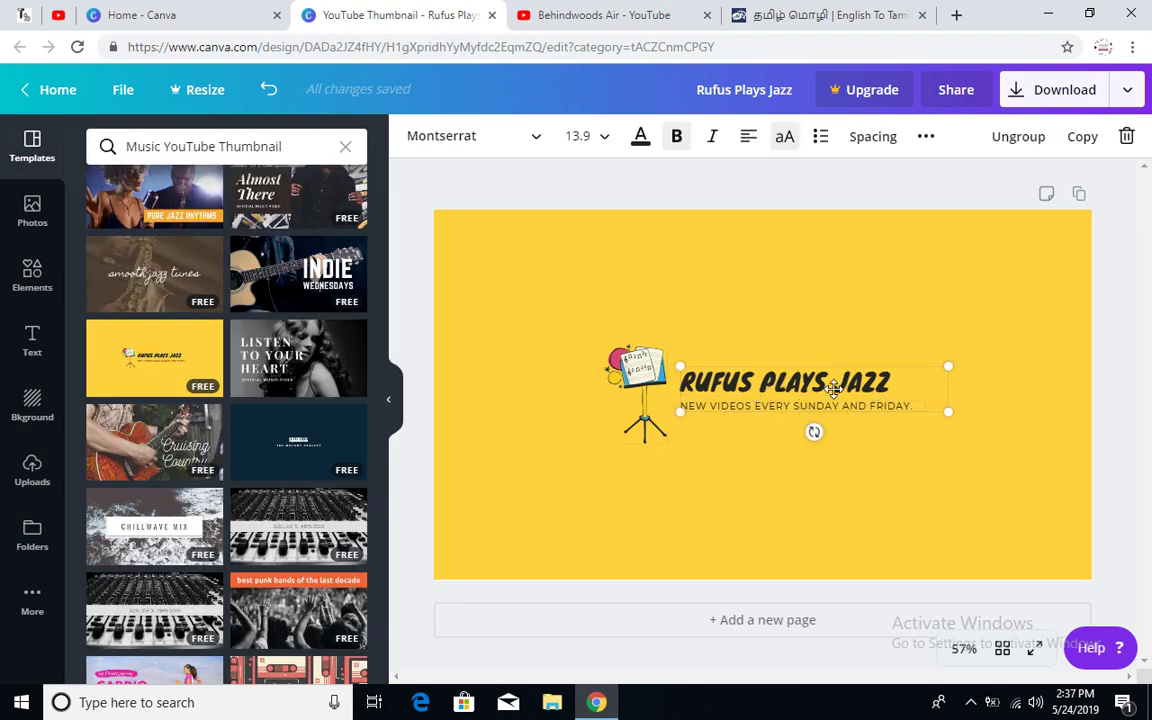
- Ungroup the heading and subtitle, group them again, and deselect them
{"action": "left_click", "coordinate": [1017, 140]}
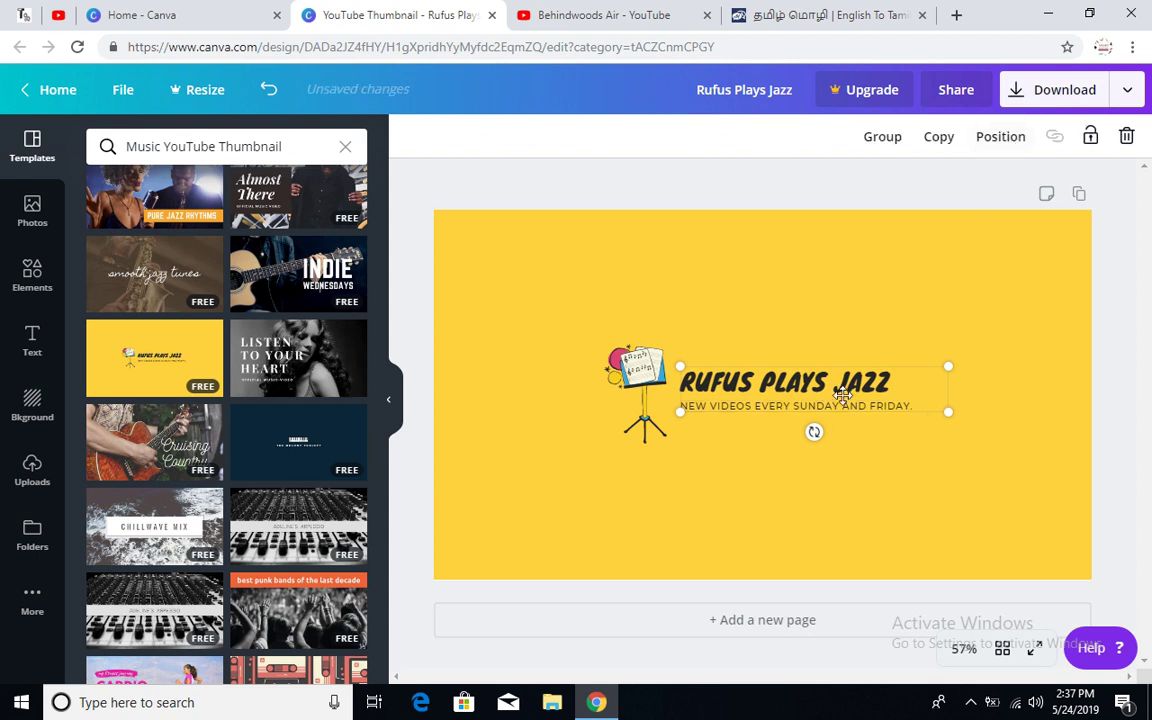
{"action": "left_click", "coordinate": [878, 142]}
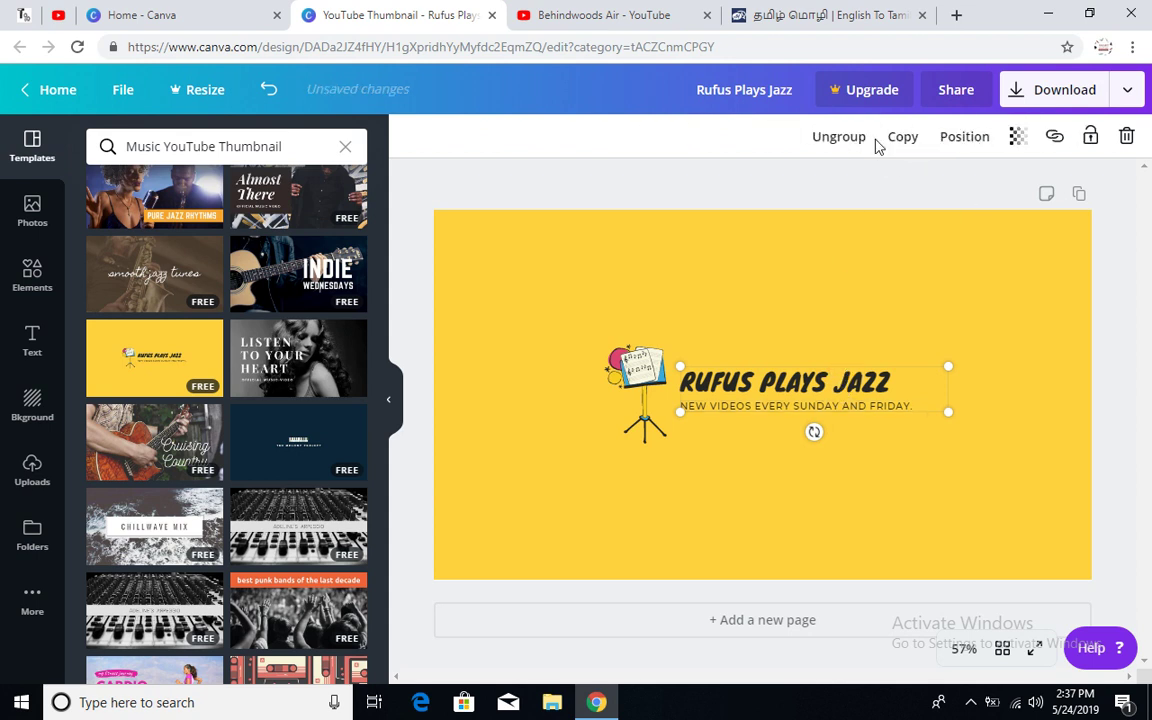
{"action": "left_click", "coordinate": [872, 206]}
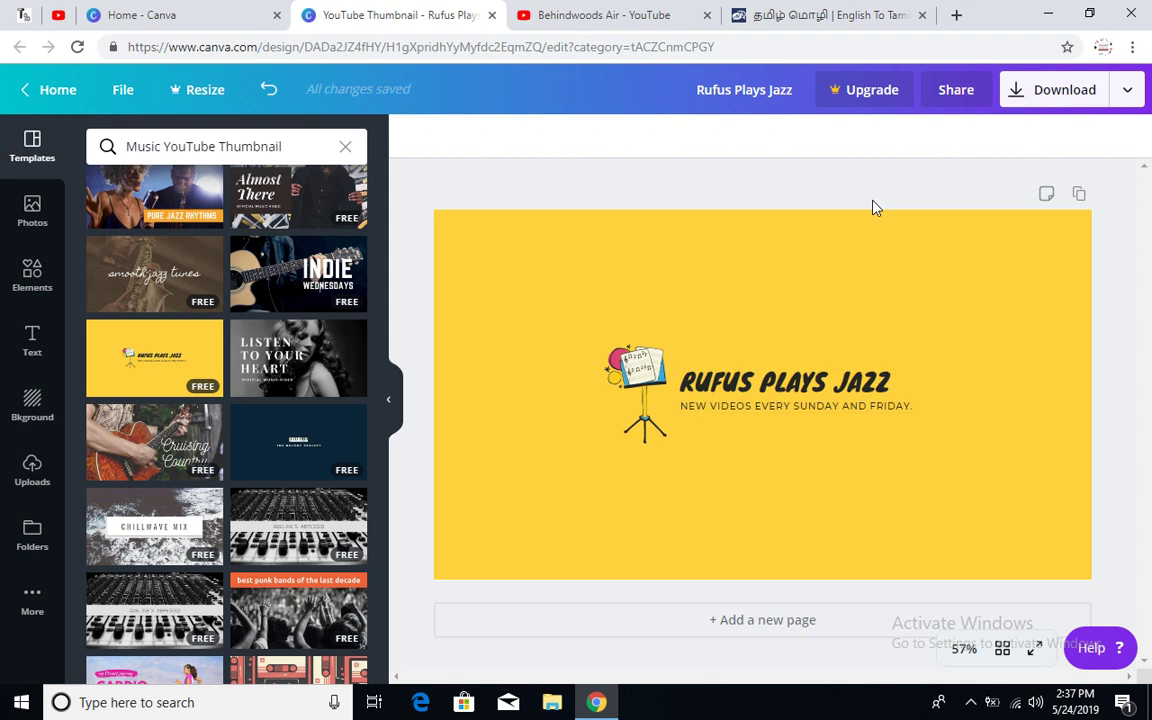
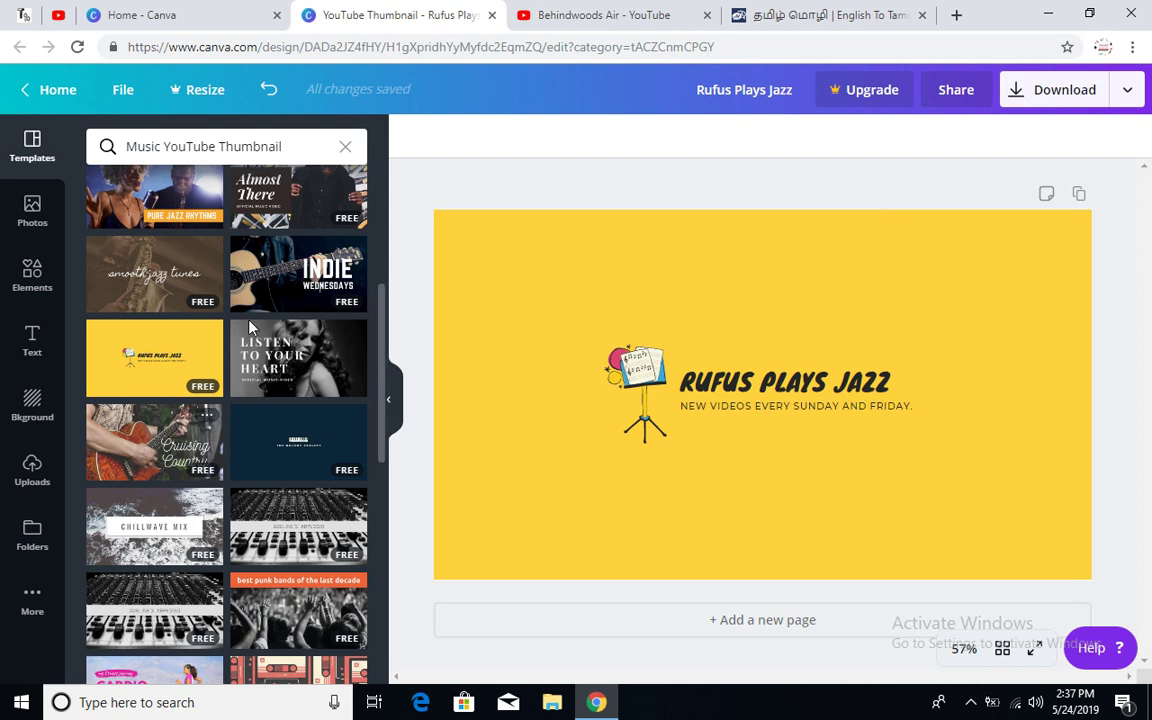
- Browse more music thumbnail templates and view the video thumbnails on the Behindwoods Air YouTube channel for reference
{"action": "scroll", "coordinate": [265, 468], "scroll_direction": "down", "scroll_amount": 3}
{"action": "scroll", "coordinate": [265, 468], "scroll_direction": "down", "scroll_amount": 3}
{"action": "scroll", "coordinate": [267, 490], "scroll_direction": "down", "scroll_amount": 5}
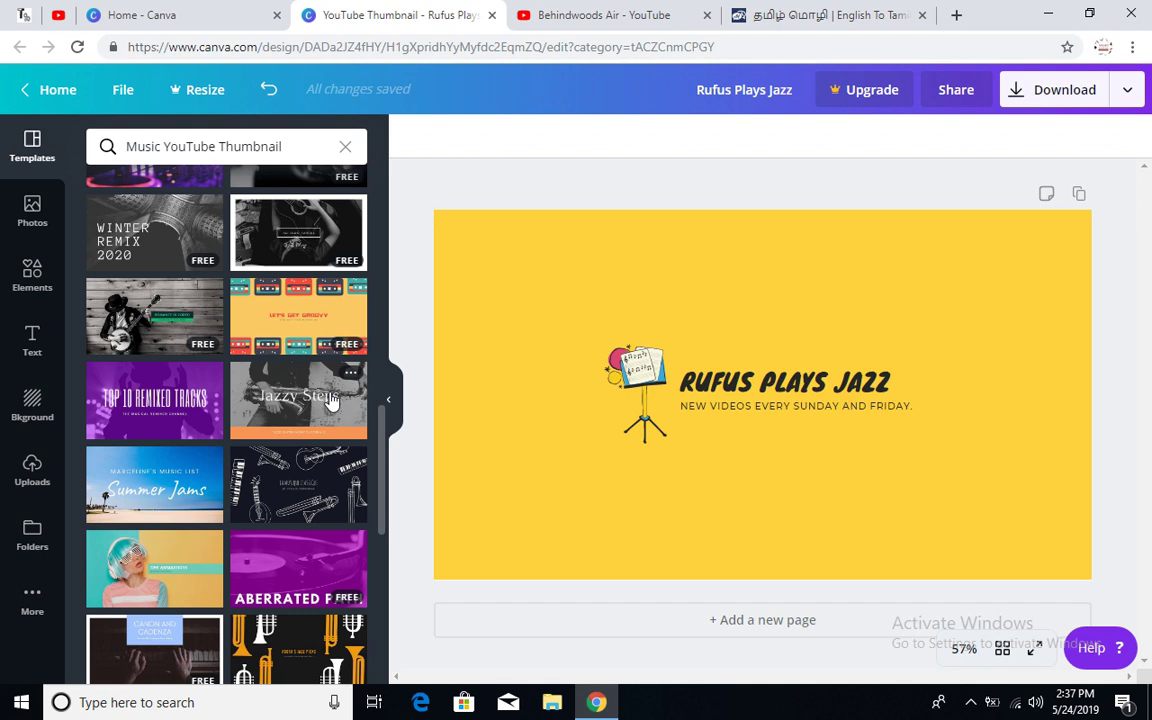
{"action": "scroll", "coordinate": [331, 400], "scroll_direction": "down", "scroll_amount": 3}
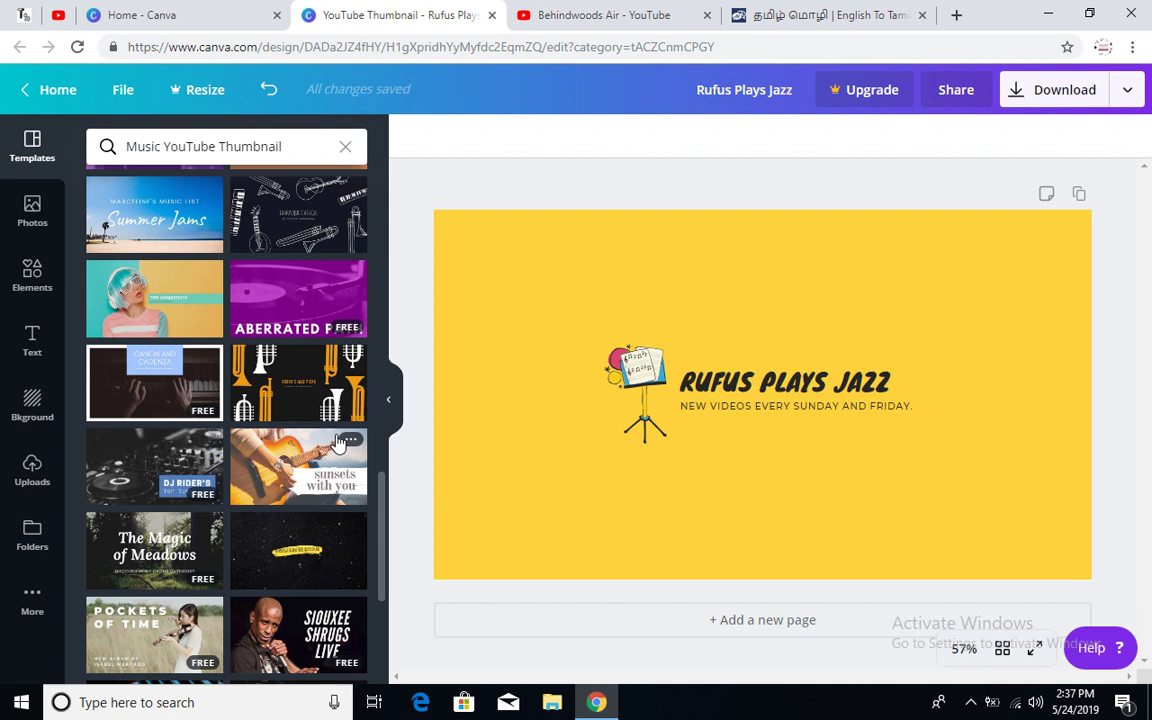
{"action": "scroll", "coordinate": [342, 448], "scroll_direction": "down", "scroll_amount": 2}
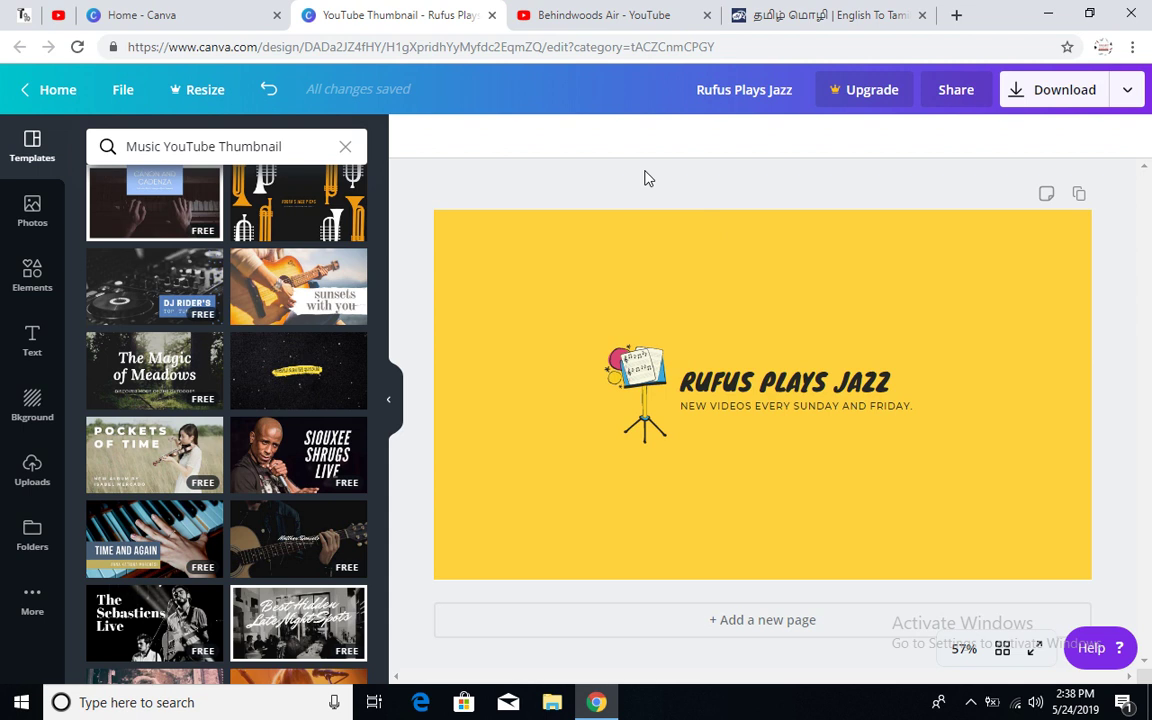
{"action": "left_click", "coordinate": [614, 20]}
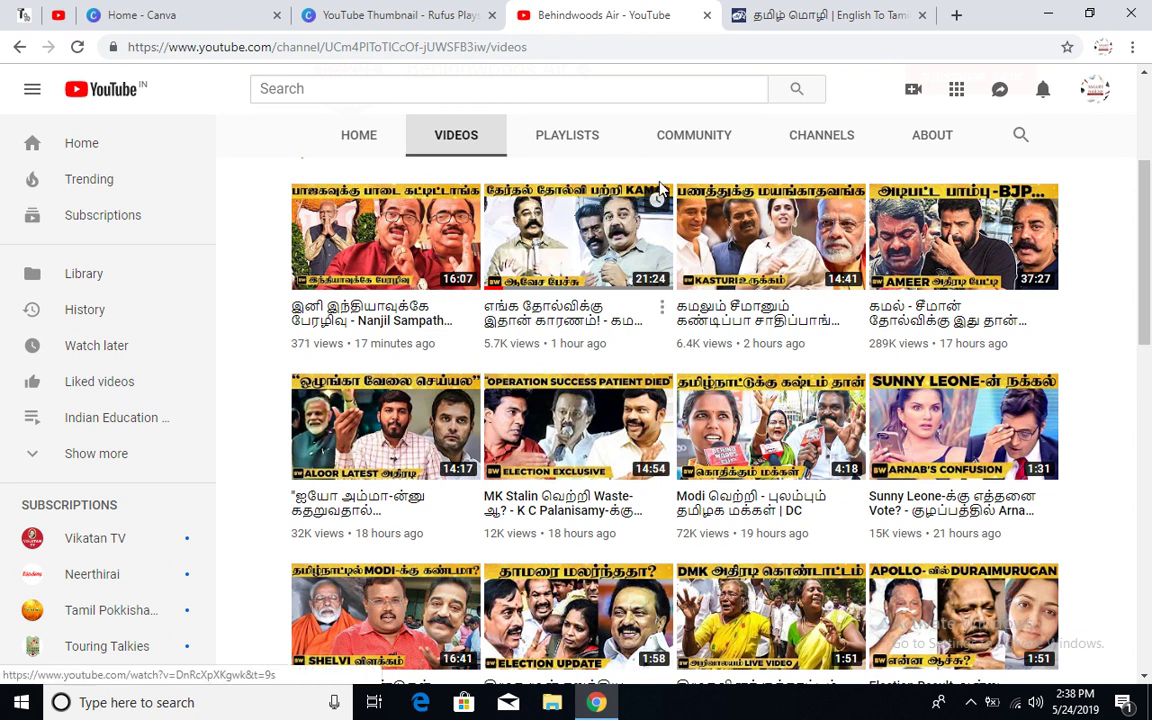
- On tamiltyping.in, convert "therdhal tholvi patri" to the Tamil phrase "தேர்தல் தோல்வி பற்றி" and select the whole phrase
{"action": "left_click", "coordinate": [868, 8]}
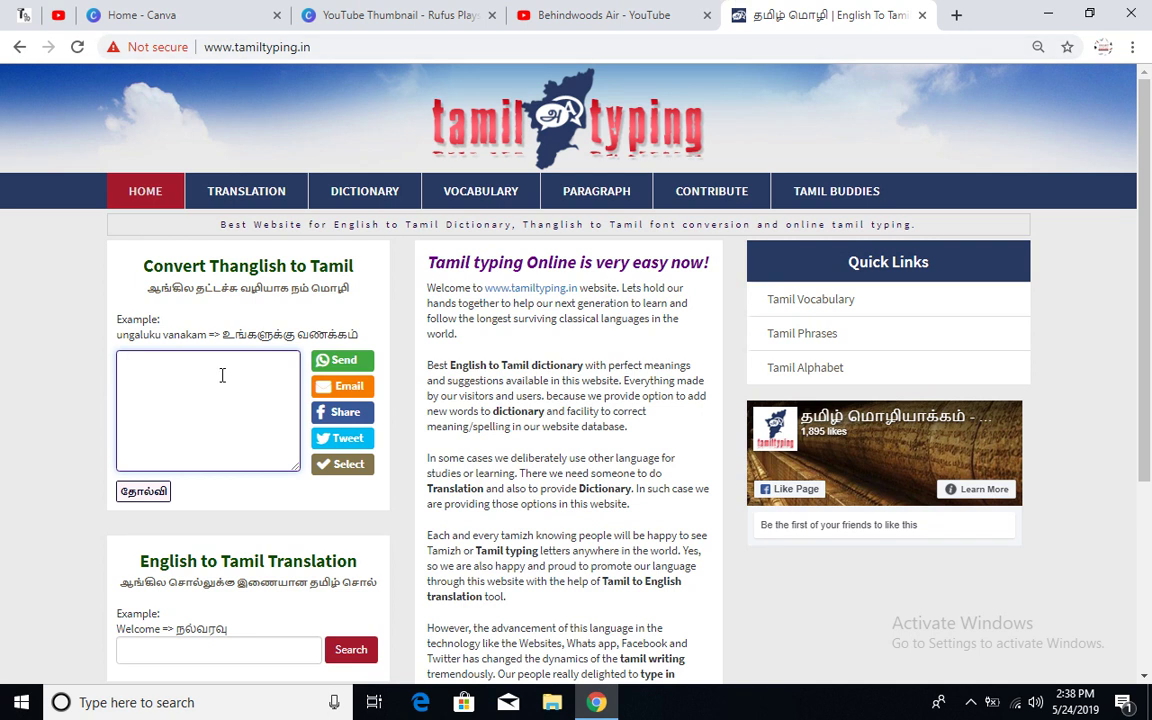
{"action": "type", "text": "therdhal "}
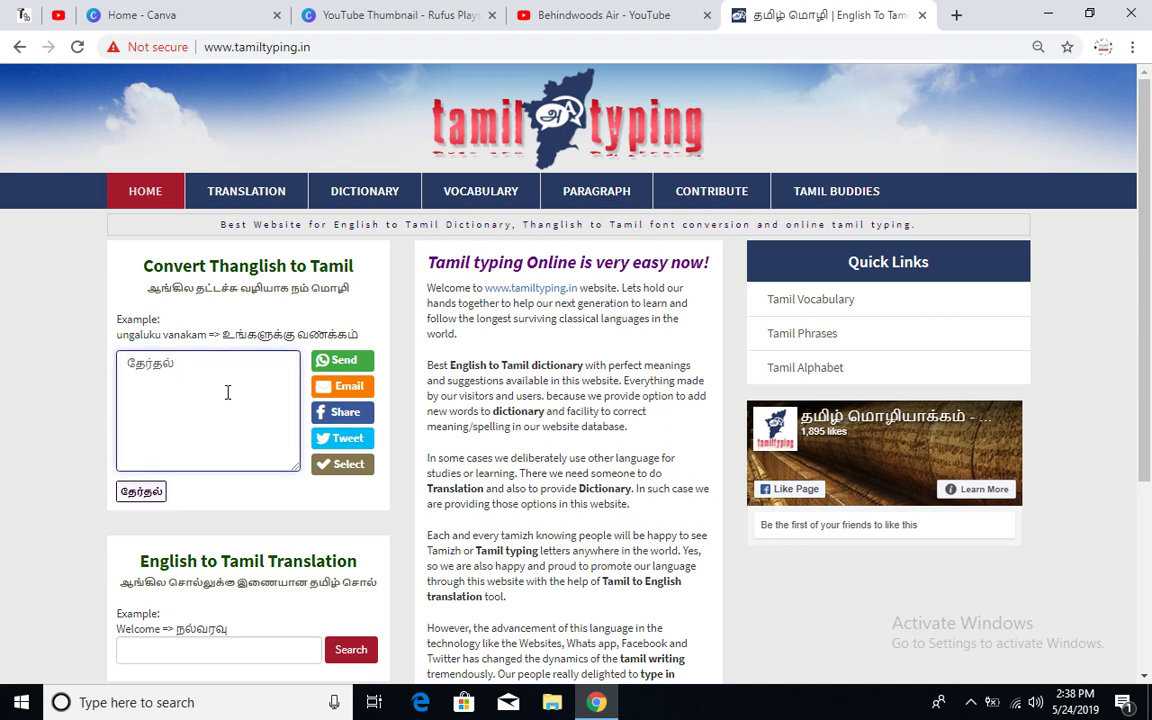
{"action": "type", "text": "tho"}
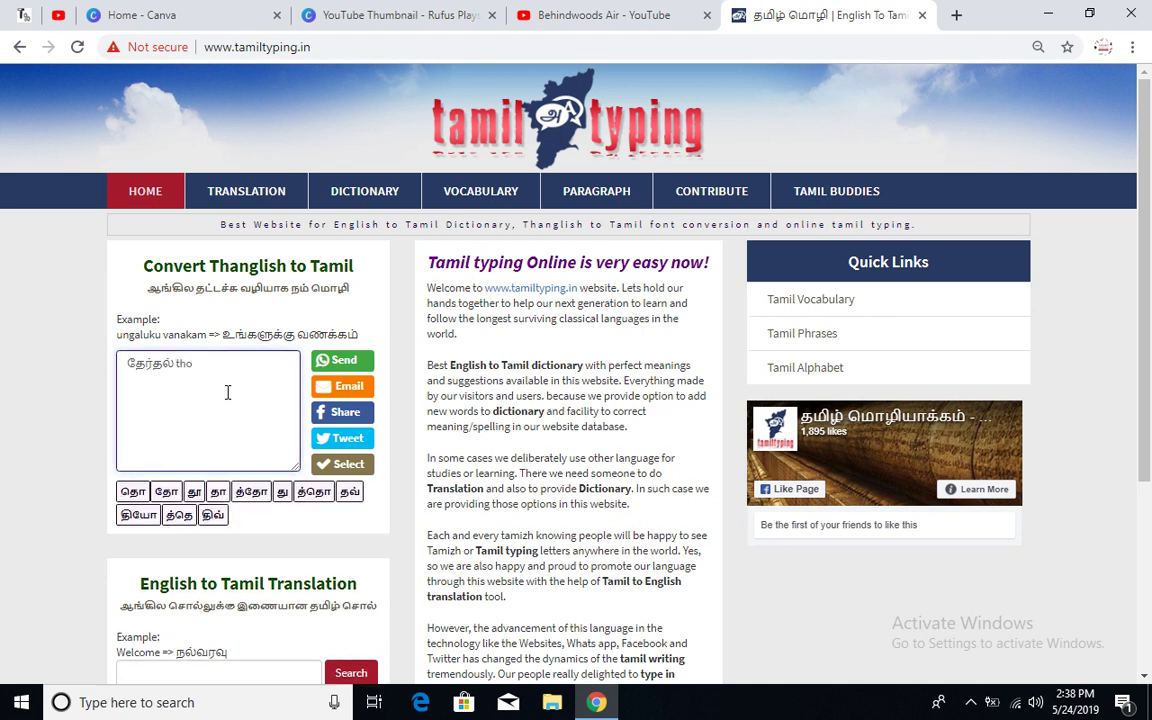
{"action": "type", "text": "lvi"}
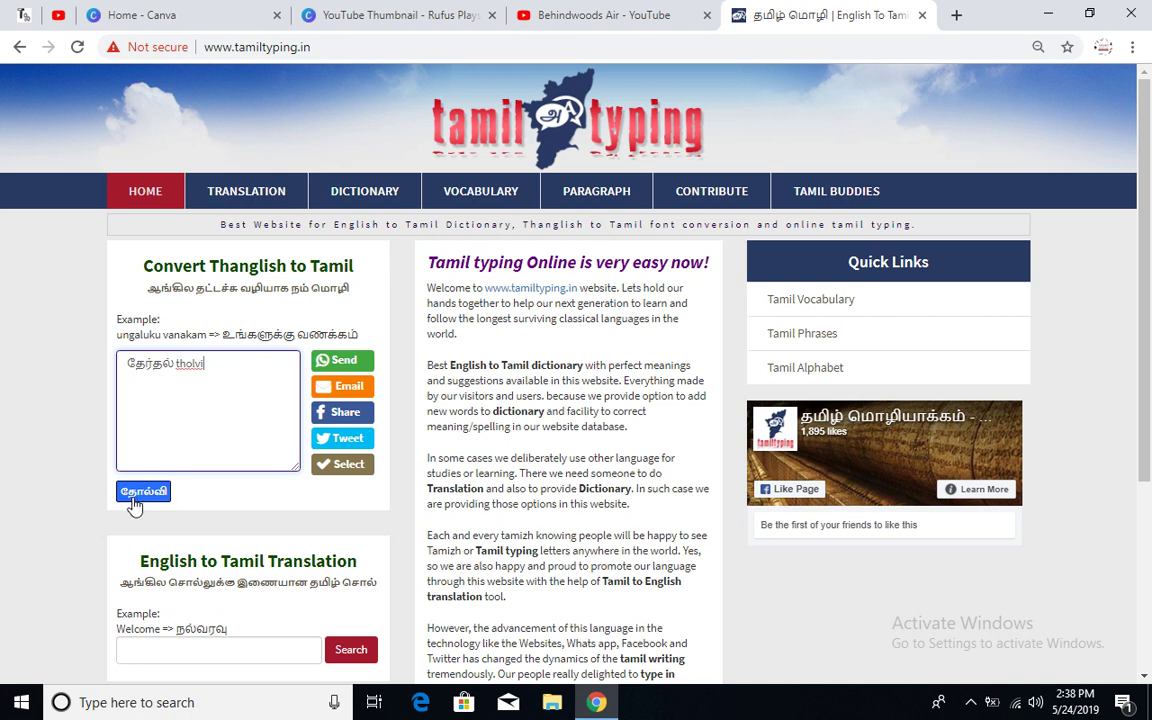
{"action": "scroll", "coordinate": [140, 508], "scroll_direction": "down", "scroll_amount": 3}
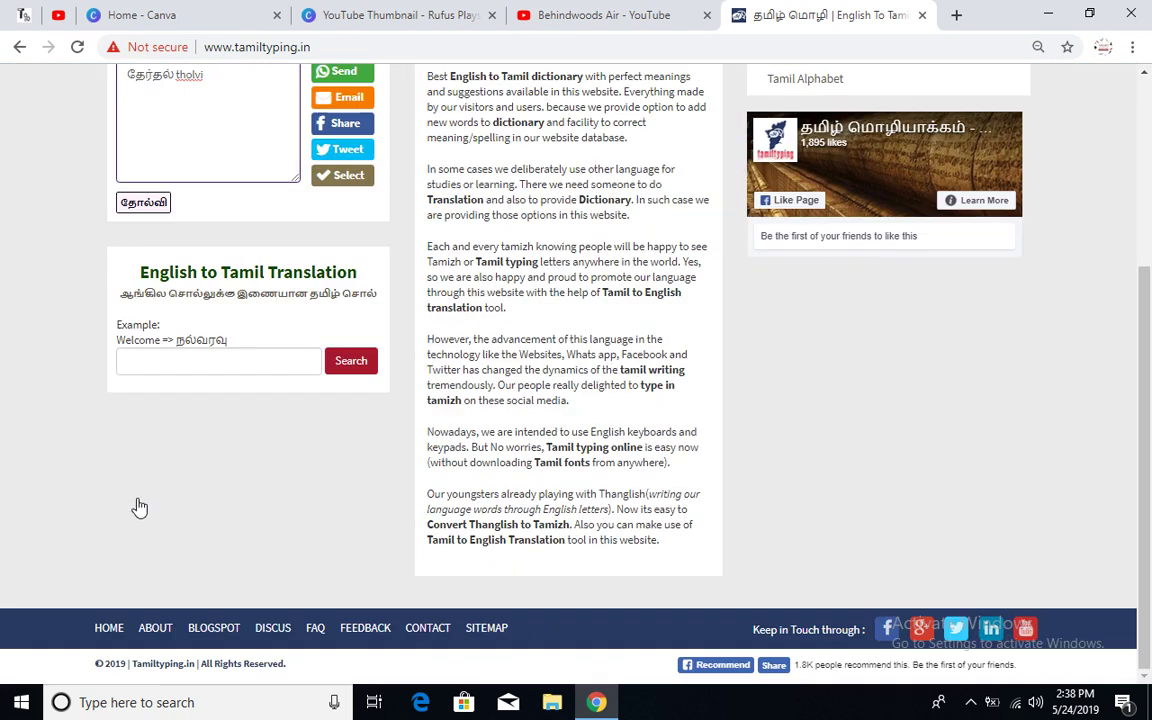
{"action": "scroll", "coordinate": [140, 508], "scroll_direction": "up", "scroll_amount": 3}
{"action": "left_click", "coordinate": [143, 491]}
{"action": "type", "text": "patr"}
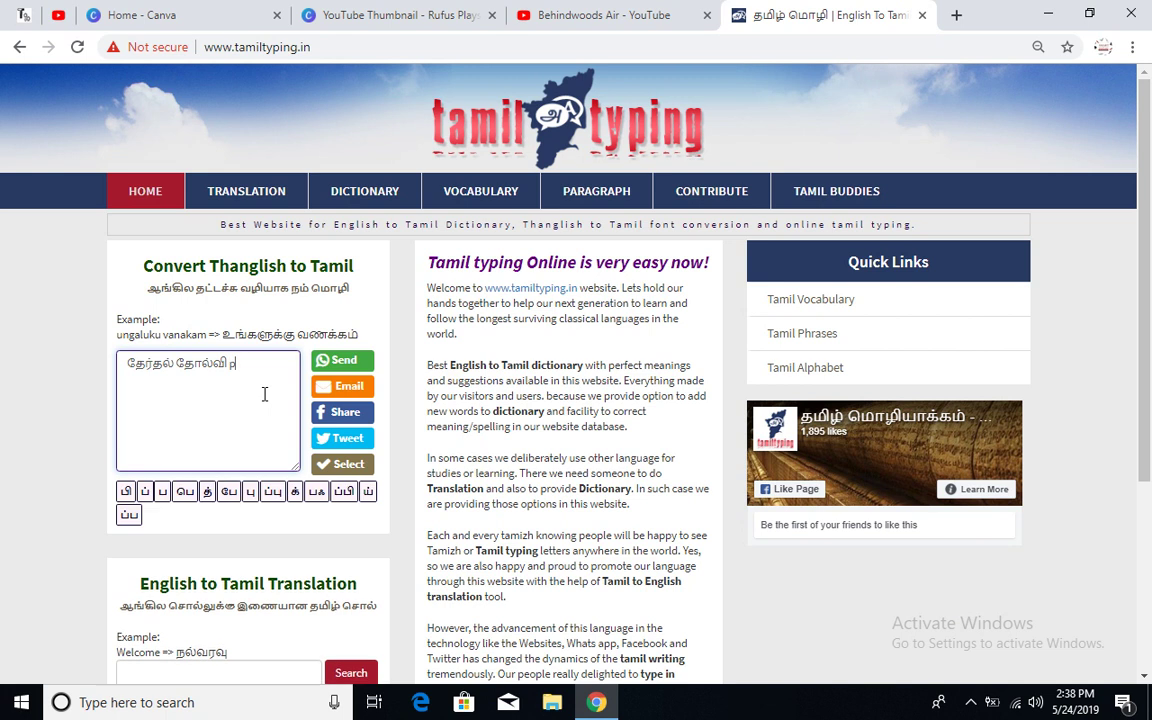
{"action": "type", "text": "i"}
{"action": "triple_click", "coordinate": [240, 370]}
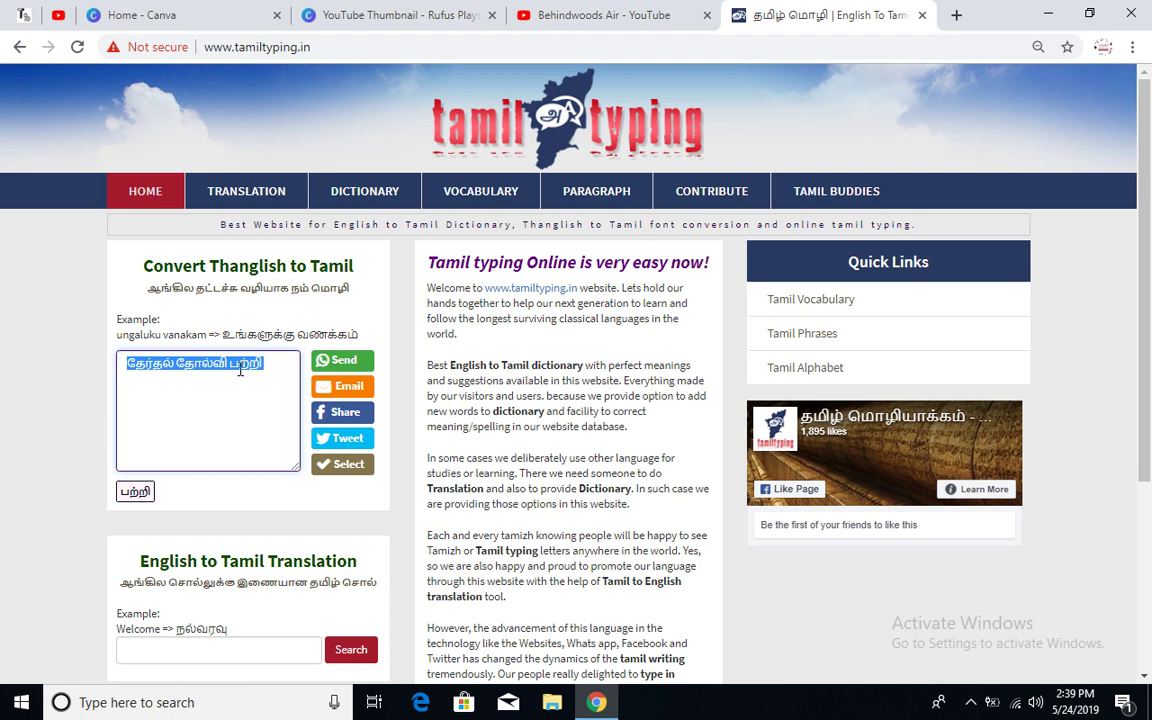
- Switch back to the Canva design and delete the yellow background, the heading, the subtitle and the music-stand illustration
{"action": "left_click", "coordinate": [590, 14]}
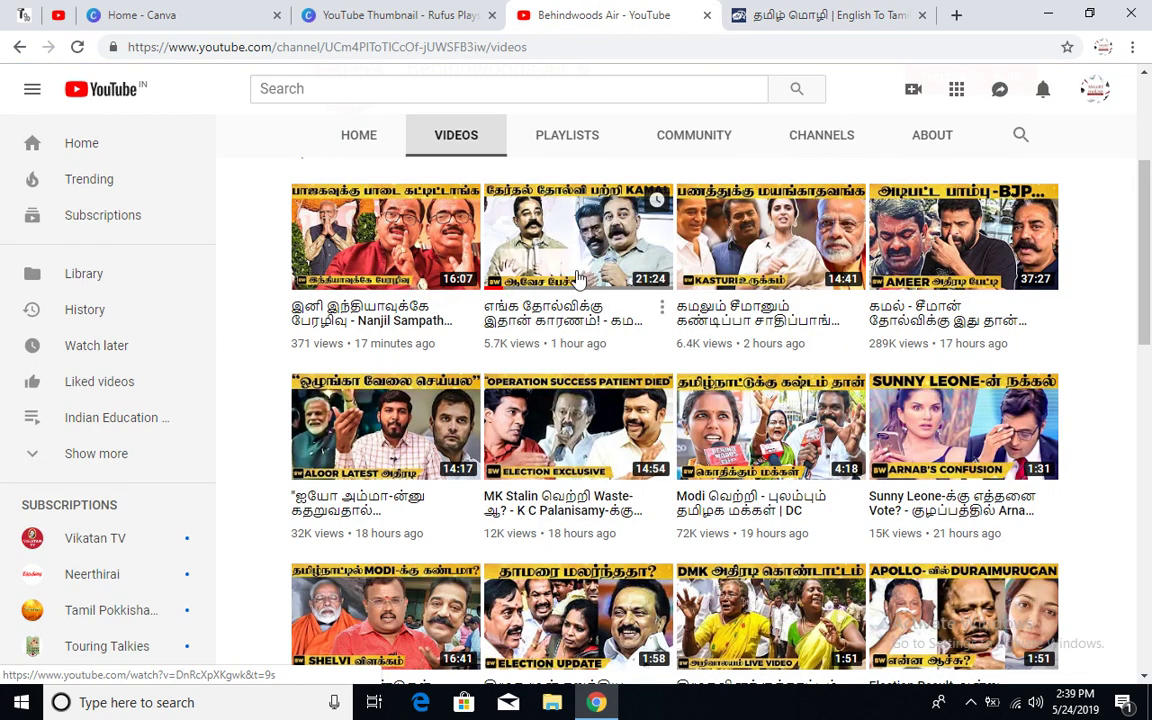
{"action": "left_click", "coordinate": [421, 12]}
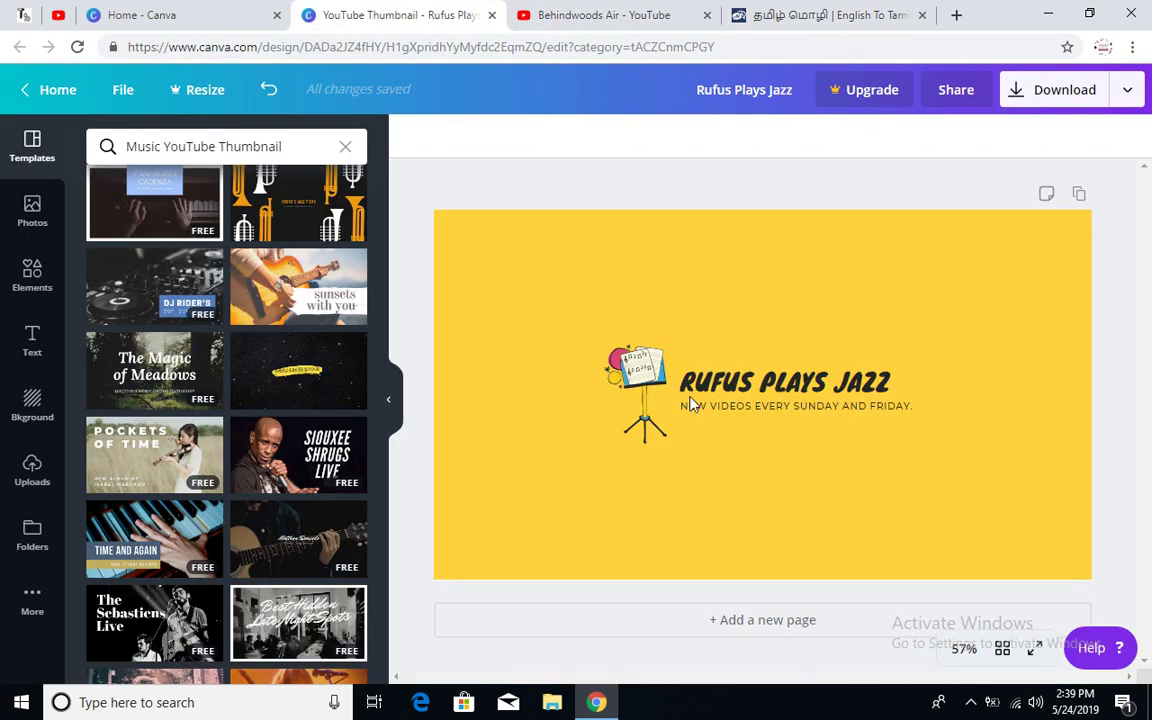
{"action": "left_click", "coordinate": [566, 288]}
{"action": "left_click", "coordinate": [1124, 137]}
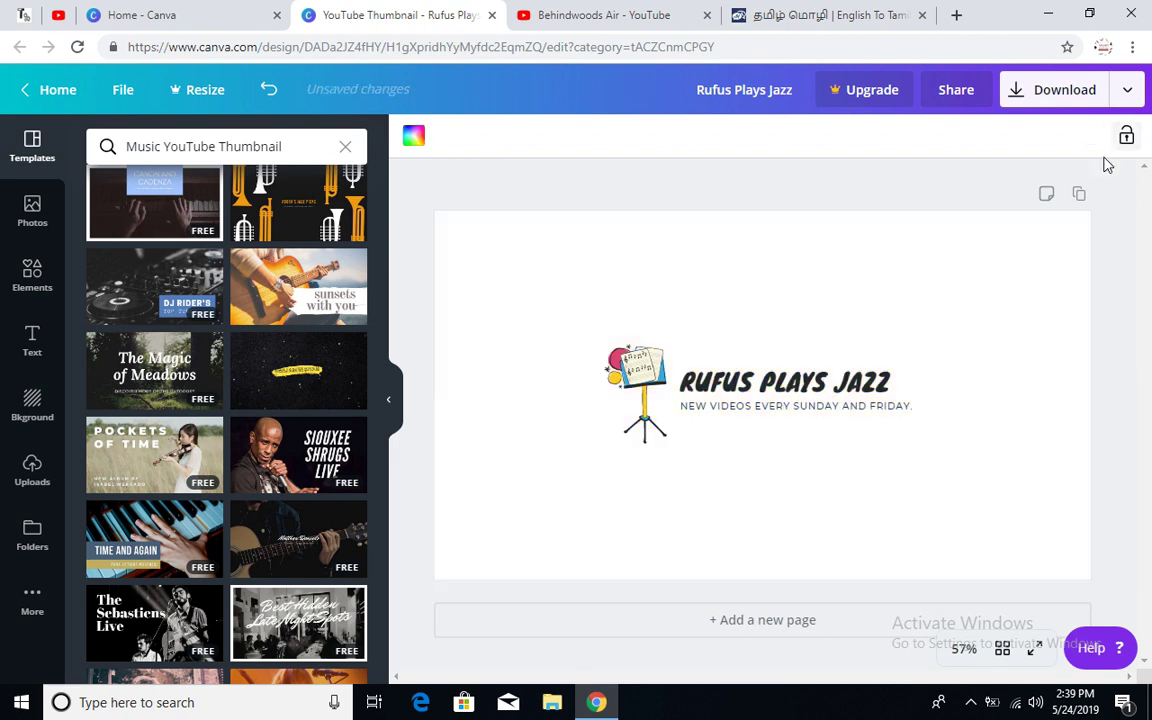
{"action": "left_click", "coordinate": [708, 372]}
{"action": "key", "text": "Delete"}
{"action": "left_click", "coordinate": [712, 378]}
{"action": "left_click", "coordinate": [733, 406]}
{"action": "key", "text": "Delete"}
{"action": "left_click", "coordinate": [645, 385]}
{"action": "key", "text": "Delete"}
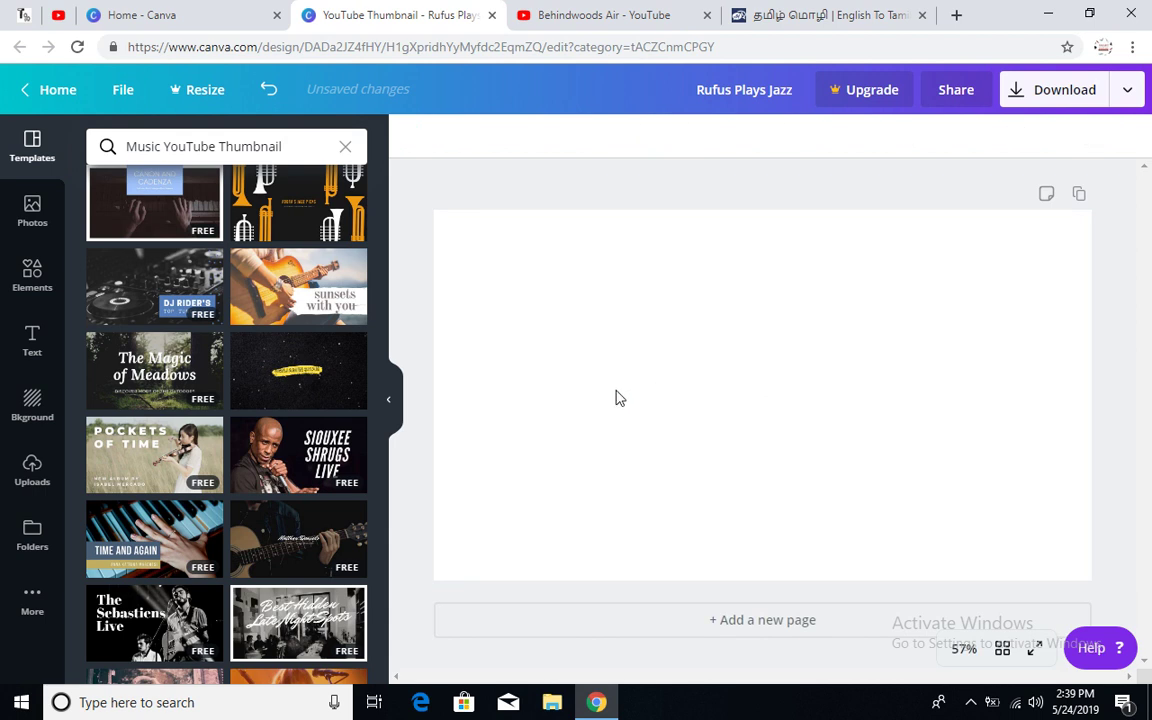
- Add the recently used solid square and reshape it into a thin full-width banner along the page's upper edge
{"action": "left_click", "coordinate": [32, 280]}
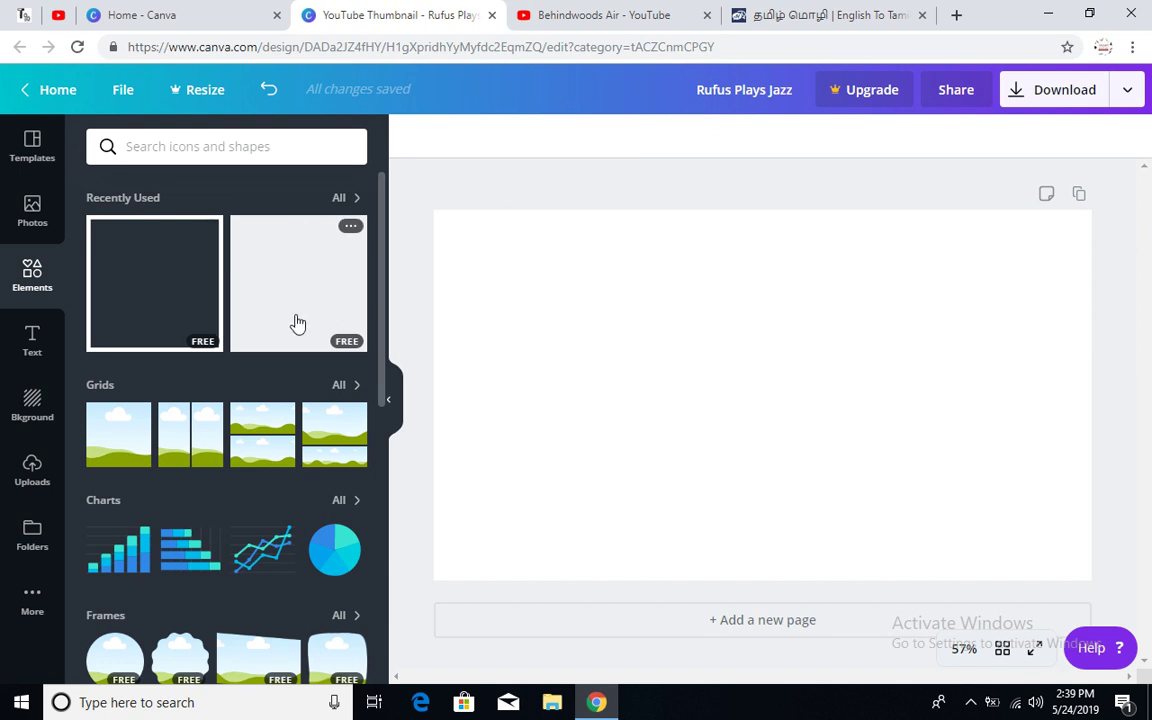
{"action": "left_click", "coordinate": [303, 306]}
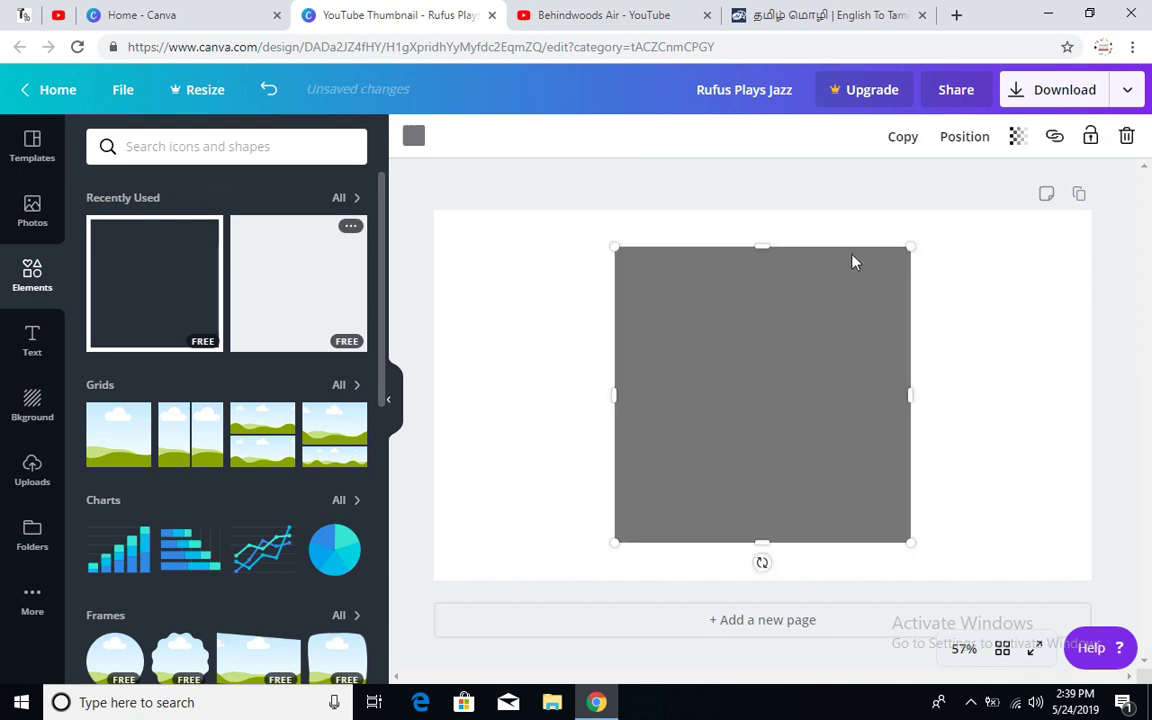
{"action": "left_click_drag", "start_coordinate": [742, 389], "coordinate": [561, 345]}
{"action": "left_click_drag", "start_coordinate": [583, 501], "coordinate": [594, 278]}
{"action": "left_click_drag", "start_coordinate": [730, 247], "coordinate": [1100, 250]}
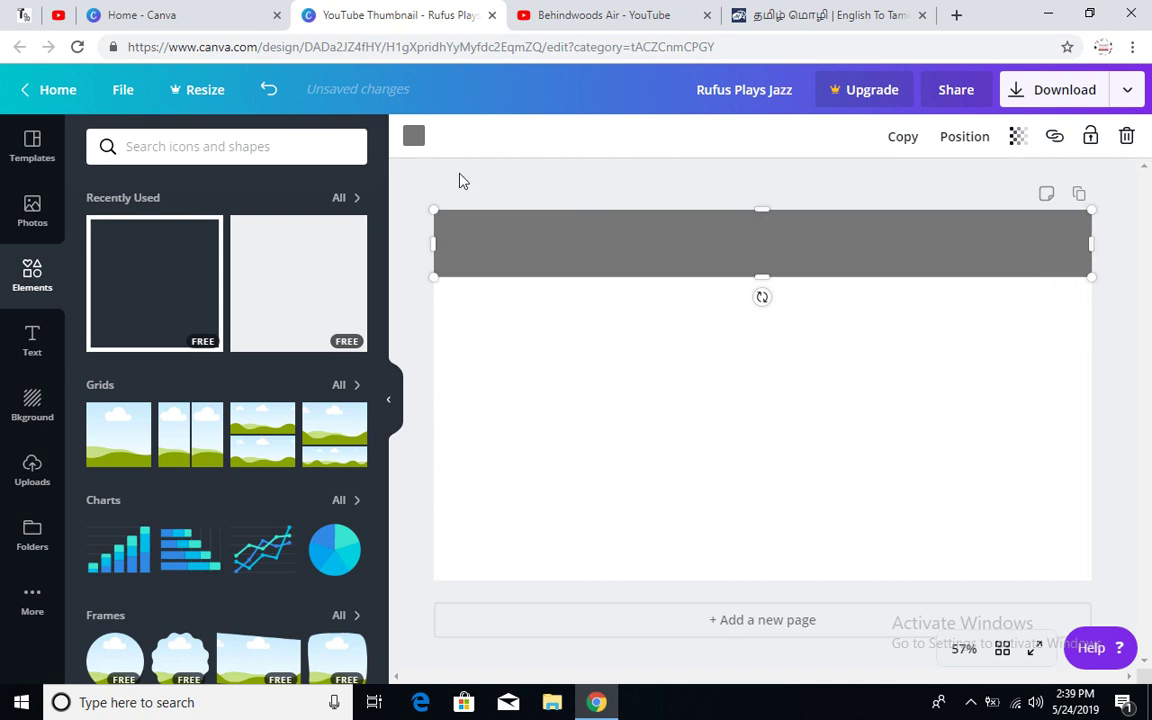
- Recolour the grey banner bright yellow (#ffed00)
{"action": "left_click", "coordinate": [415, 145]}
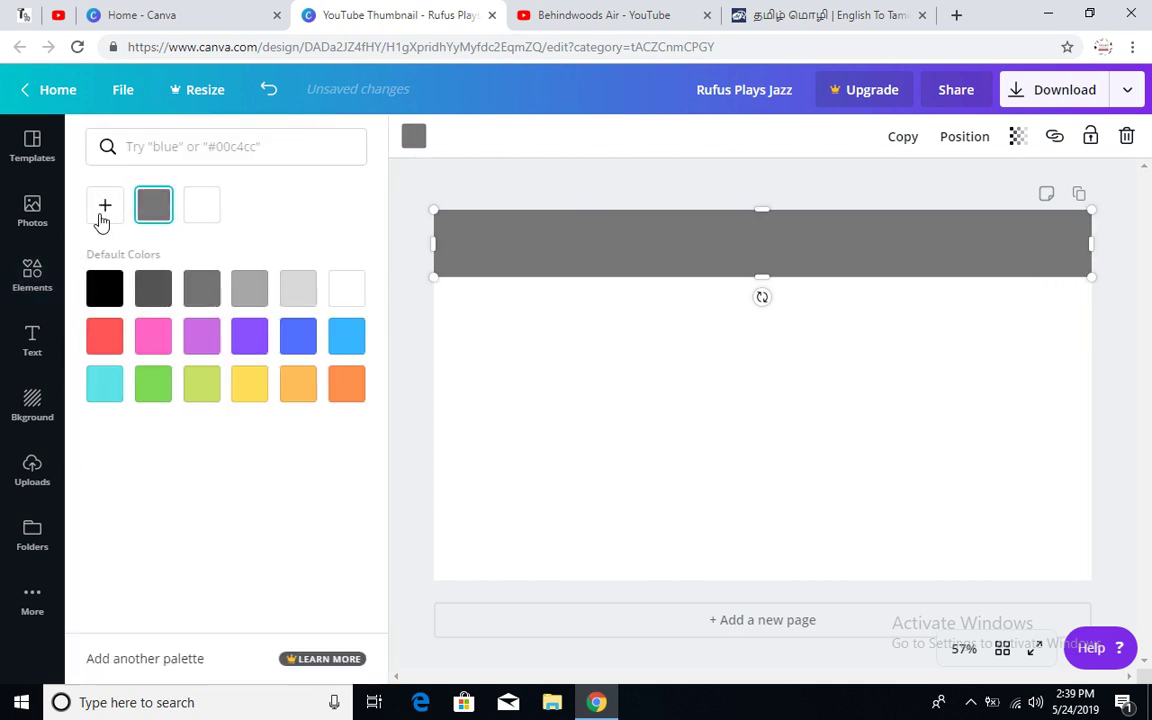
{"action": "left_click", "coordinate": [107, 217]}
{"action": "left_click", "coordinate": [142, 358]}
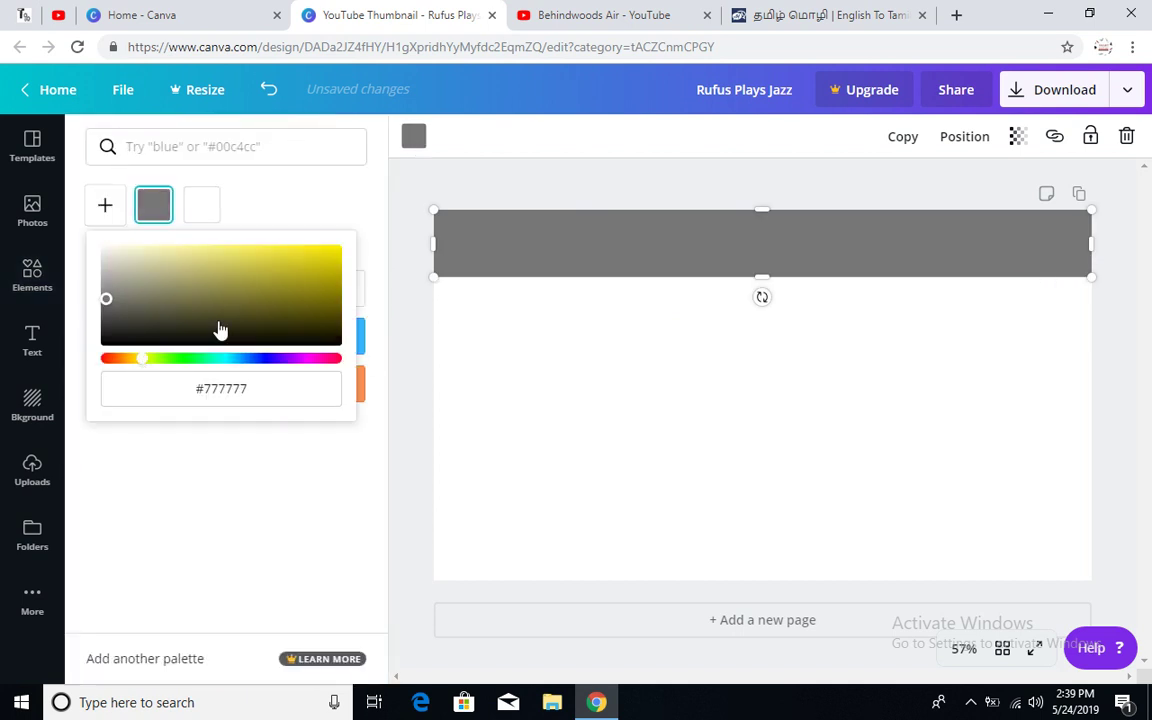
{"action": "left_click", "coordinate": [336, 250]}
{"action": "left_click", "coordinate": [463, 185]}
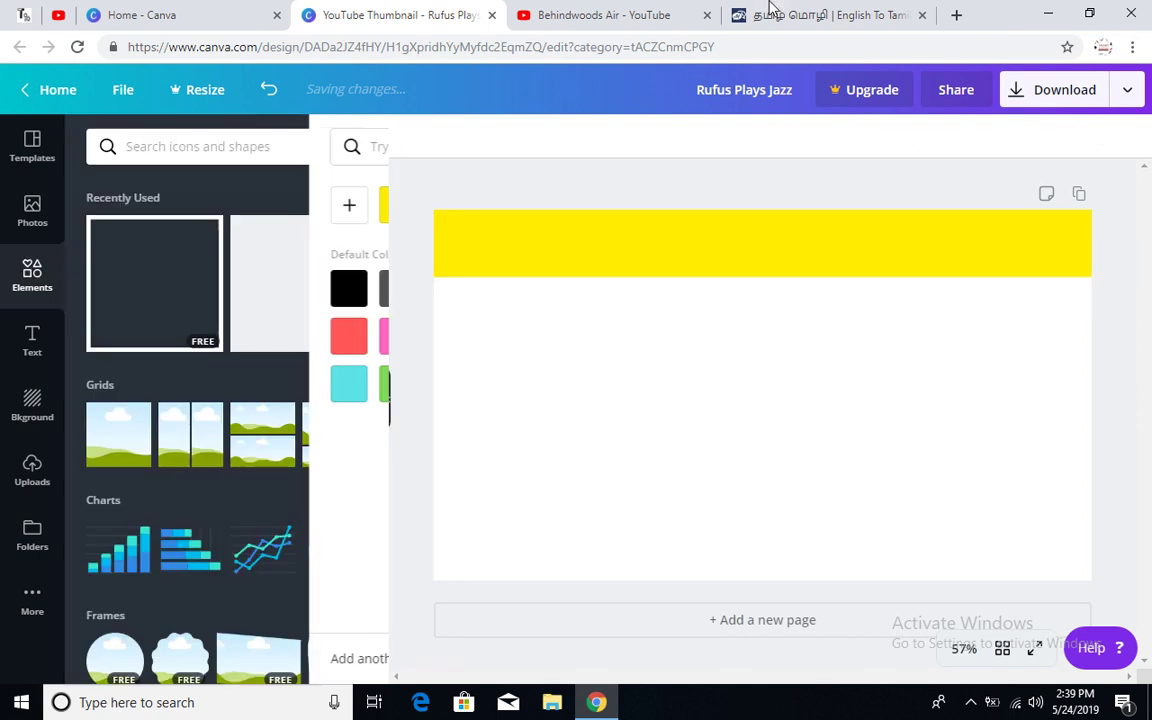
- Compare the banner with the Behindwoods Air thumbnails and recolour it a more orange amber, about #ffbf00
{"action": "left_click", "coordinate": [673, 12]}
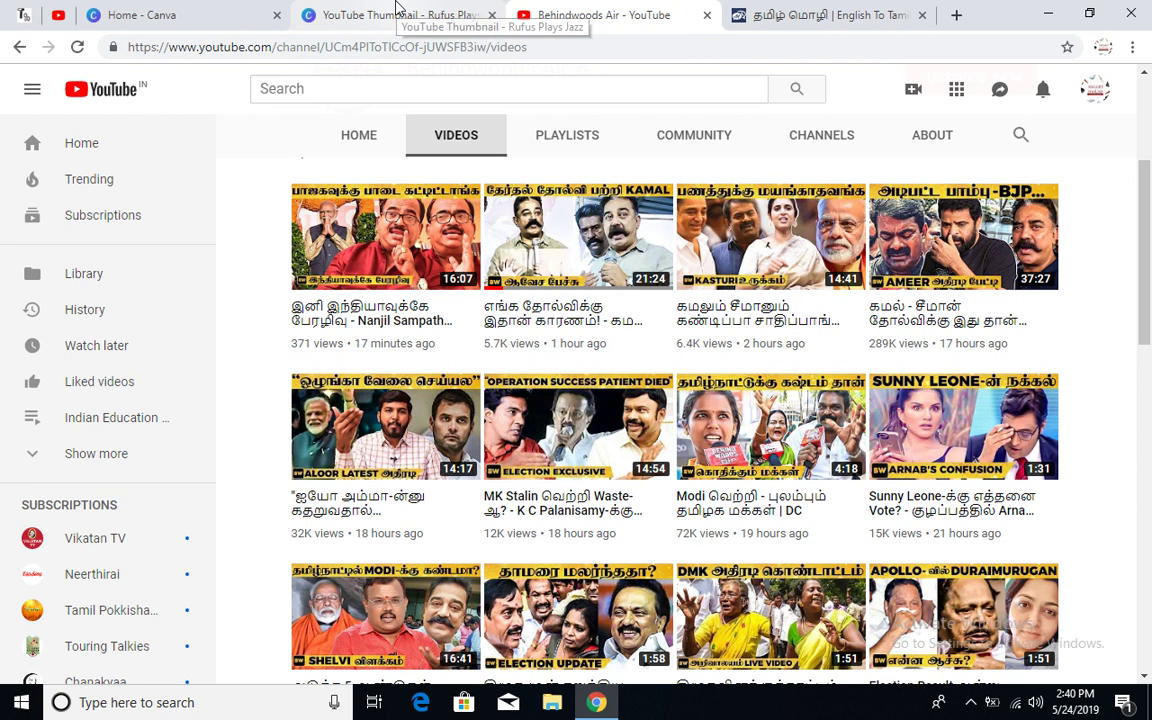
{"action": "left_click", "coordinate": [365, 15]}
{"action": "left_click", "coordinate": [478, 232]}
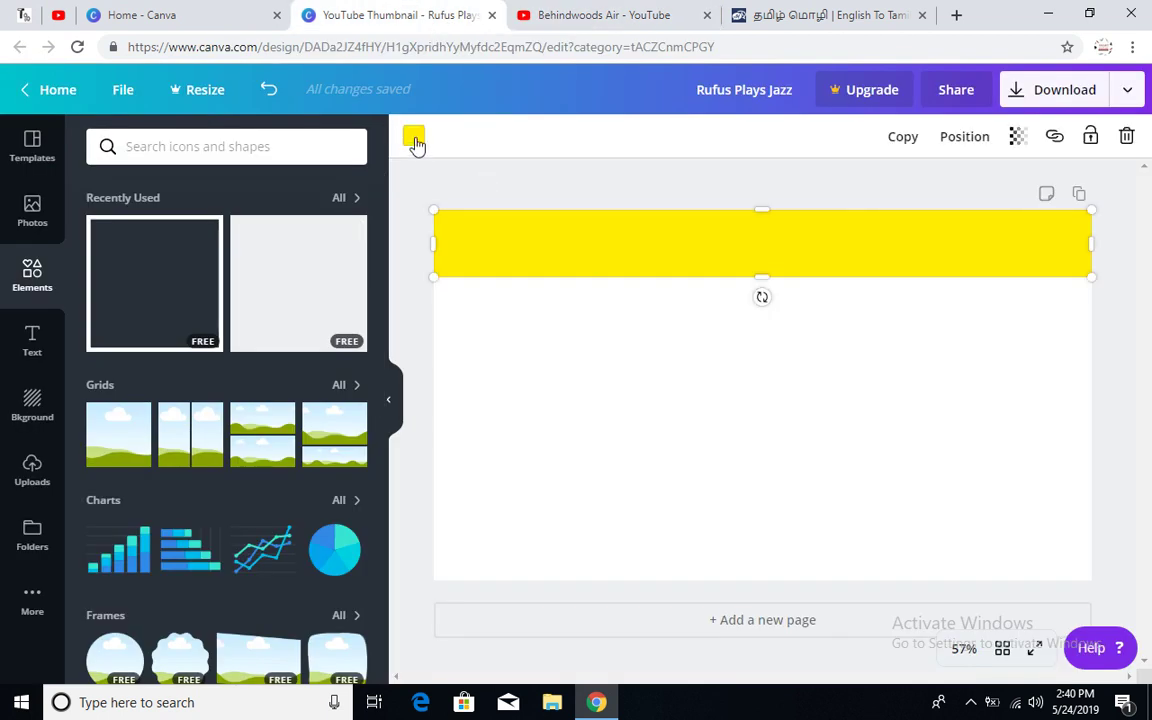
{"action": "left_click", "coordinate": [415, 140]}
{"action": "left_click", "coordinate": [105, 205]}
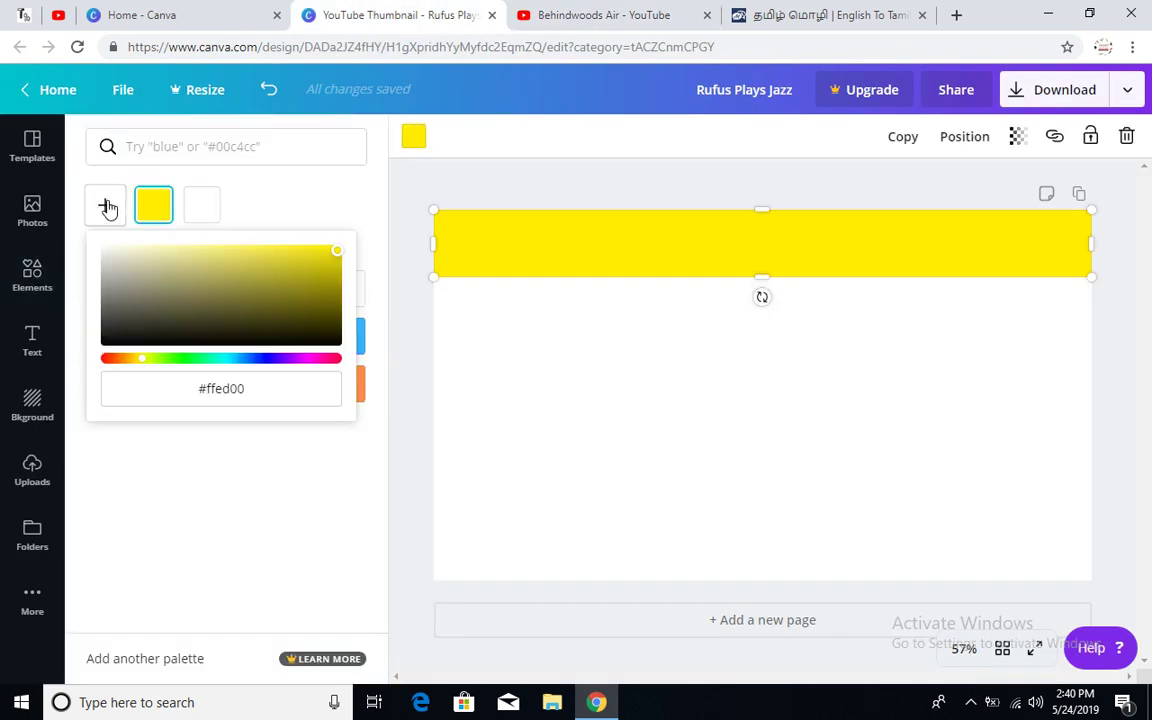
{"action": "left_click", "coordinate": [130, 360]}
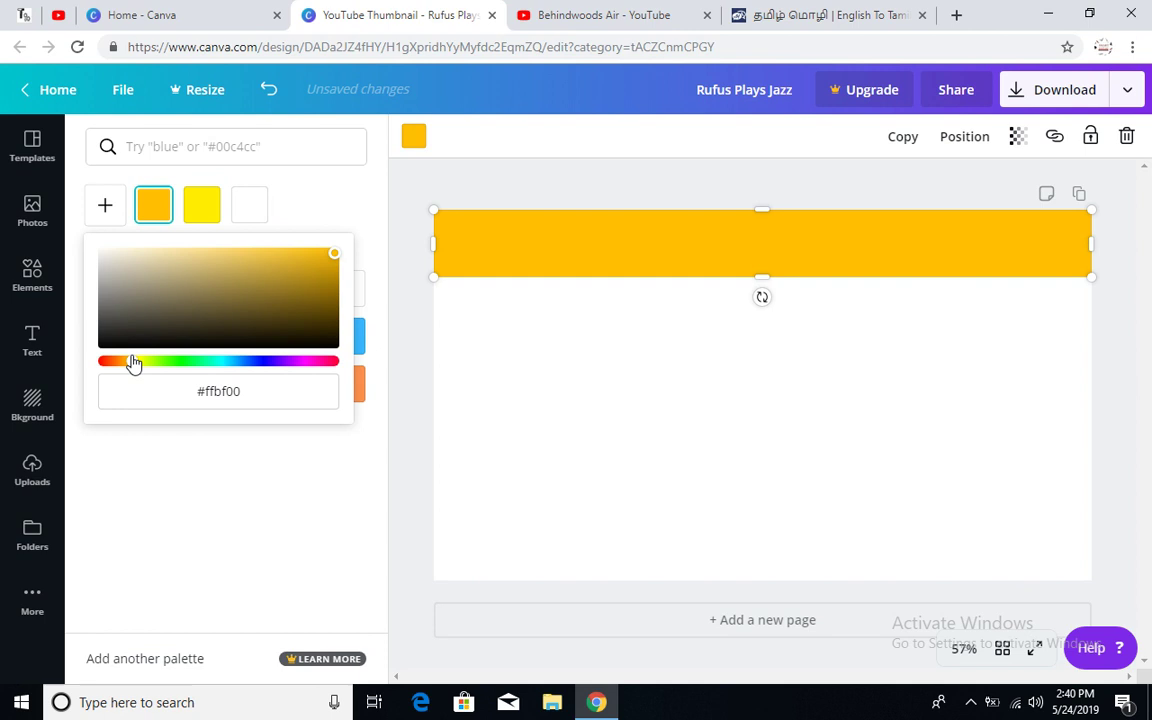
{"action": "left_click", "coordinate": [330, 254]}
{"action": "left_click", "coordinate": [432, 195]}
- Copy the Tamil phrase from tamiltyping.in and add a heading to the Canva page reading "தேர்தல் தோல்வி பற்றி KAMAL"
{"action": "left_click", "coordinate": [730, 8]}
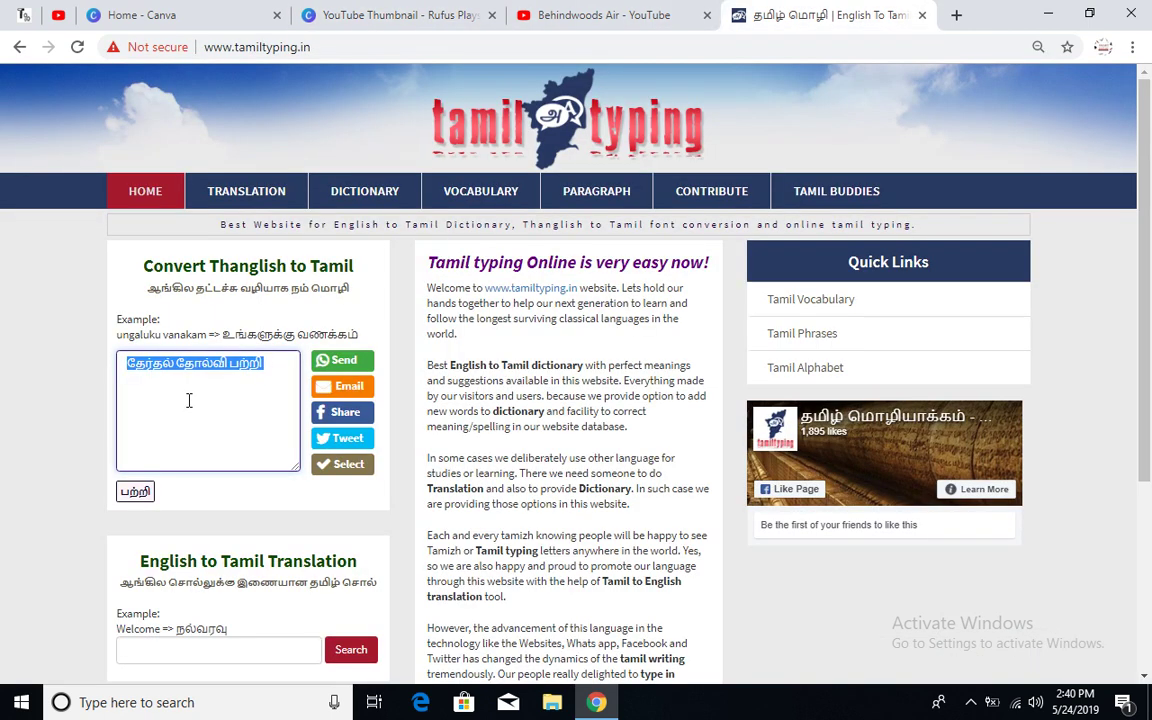
{"action": "left_click", "coordinate": [390, 15]}
{"action": "left_click", "coordinate": [33, 345]}
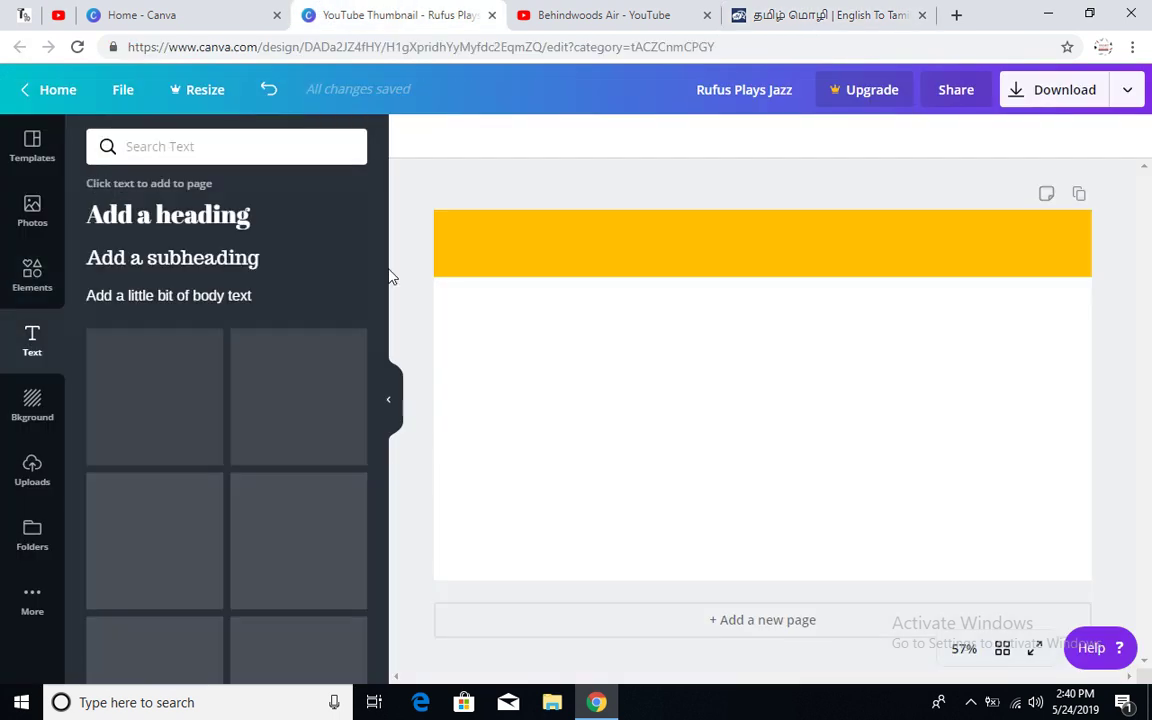
{"action": "left_click", "coordinate": [222, 222]}
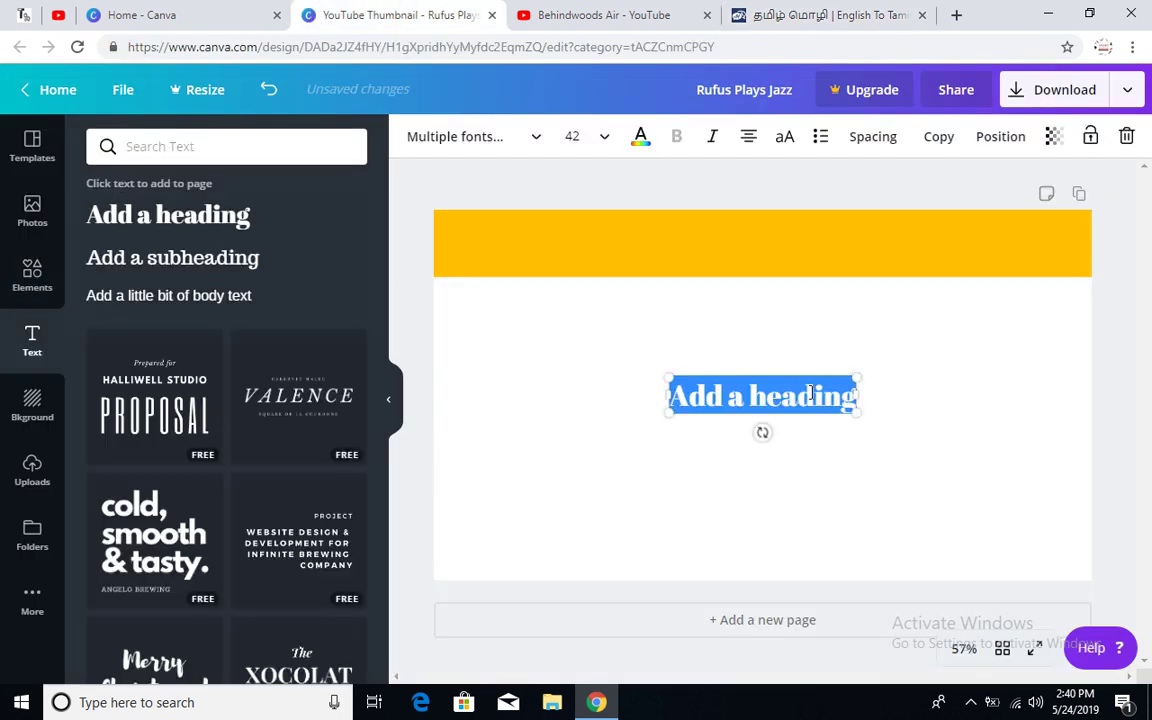
{"action": "type", "text": "தேர்தல் தோல்வி பற்றி"}
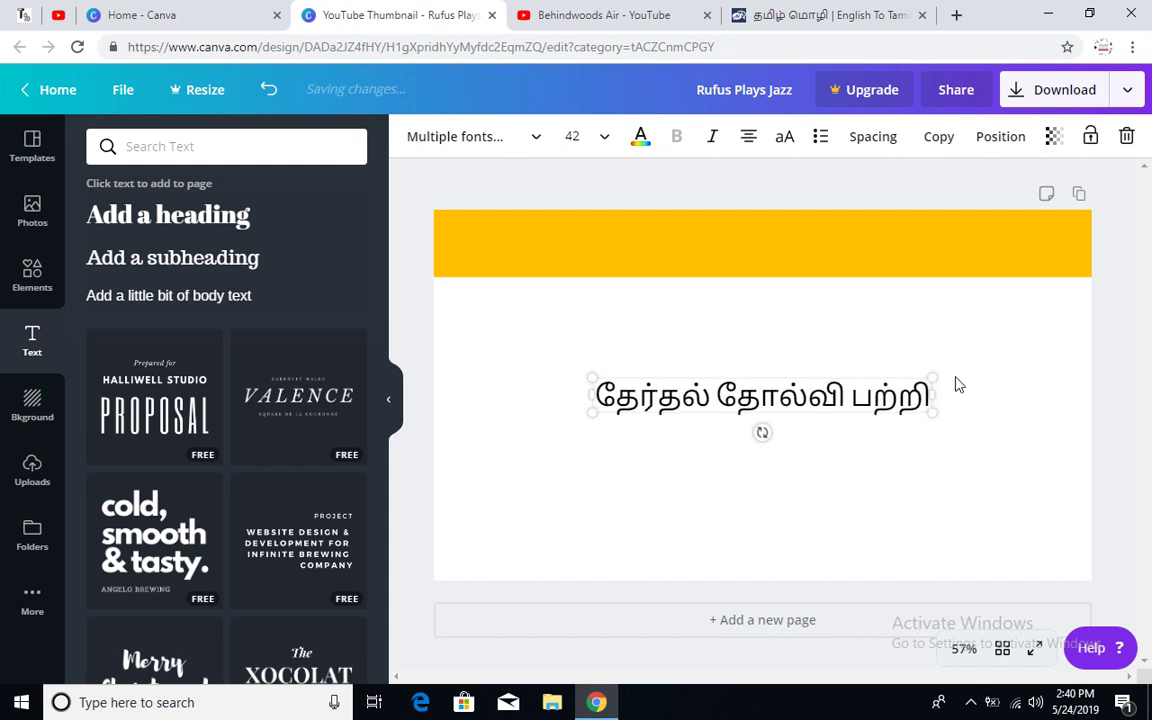
{"action": "type", "text": "KAMAL"}
- Change the whole heading's font to Arimo and move it onto the amber banner, centred horizontally on the page
{"action": "left_click_drag", "start_coordinate": [985, 396], "coordinate": [540, 396]}
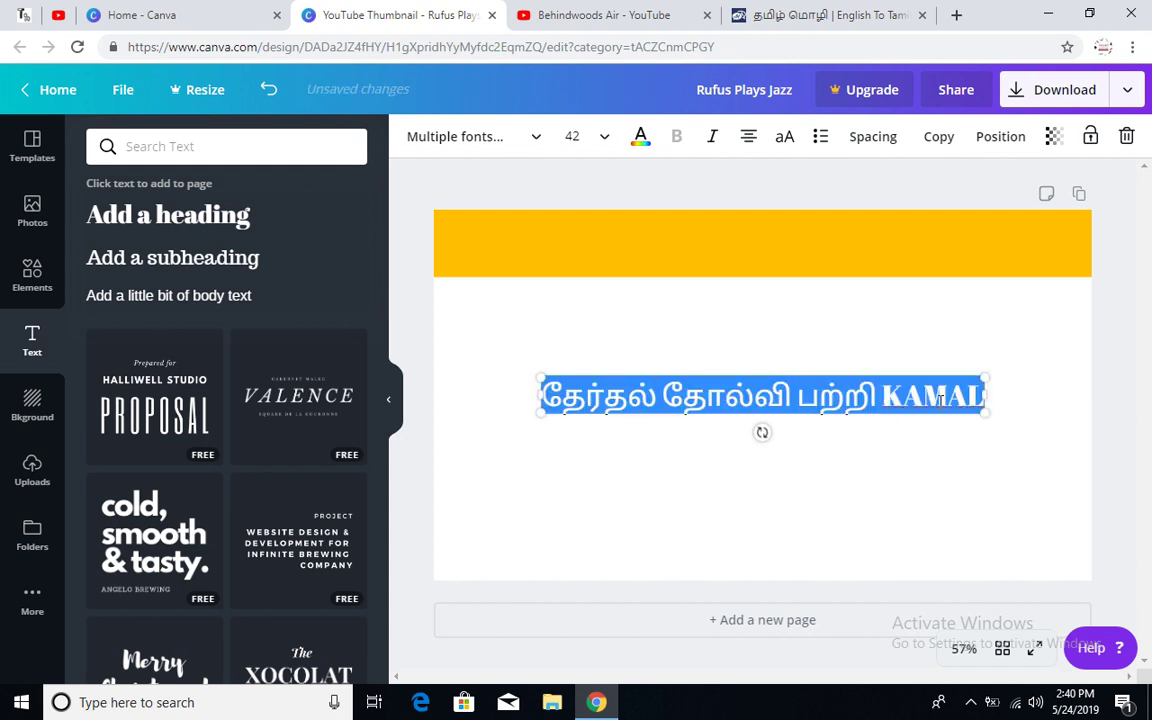
{"action": "left_click", "coordinate": [532, 137]}
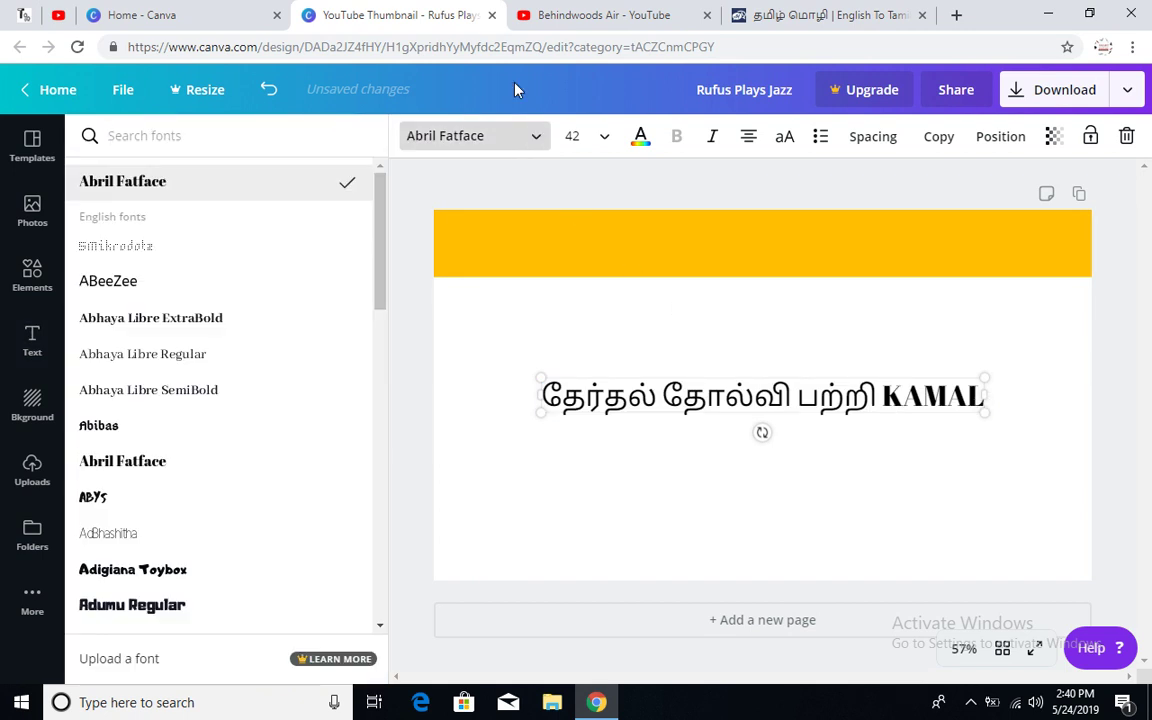
{"action": "left_click", "coordinate": [536, 147]}
{"action": "left_click", "coordinate": [536, 147]}
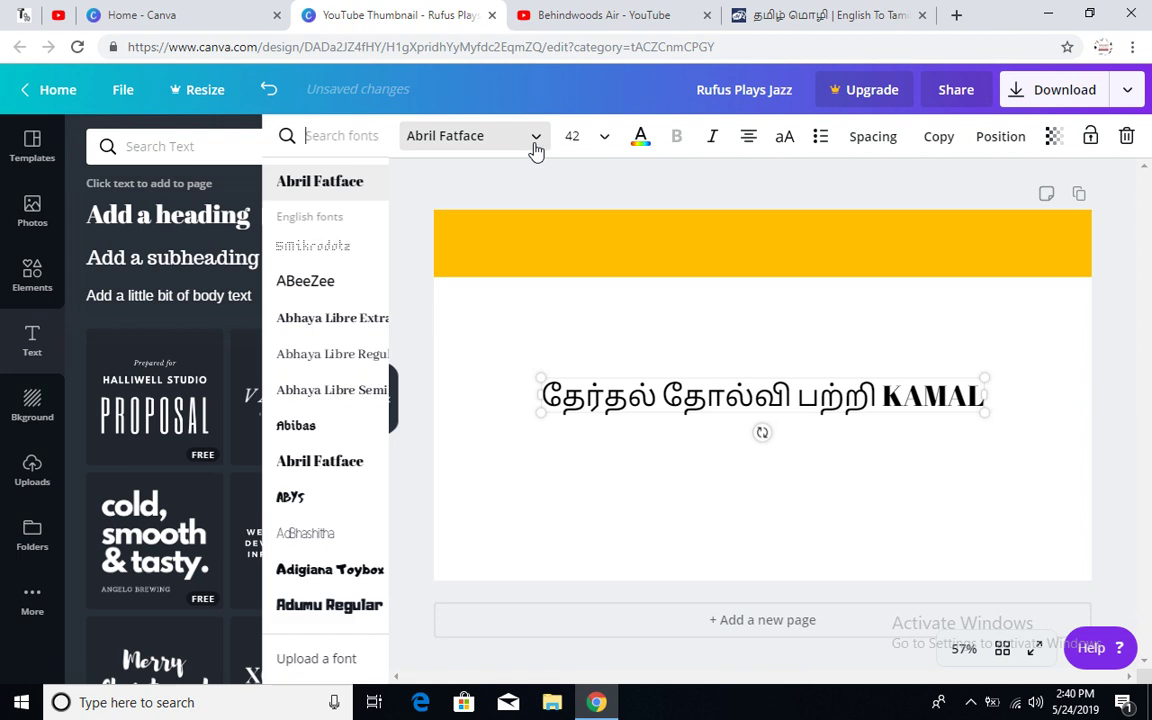
{"action": "scroll", "coordinate": [308, 404], "scroll_direction": "down", "scroll_amount": 1}
{"action": "scroll", "coordinate": [303, 404], "scroll_direction": "down", "scroll_amount": 10}
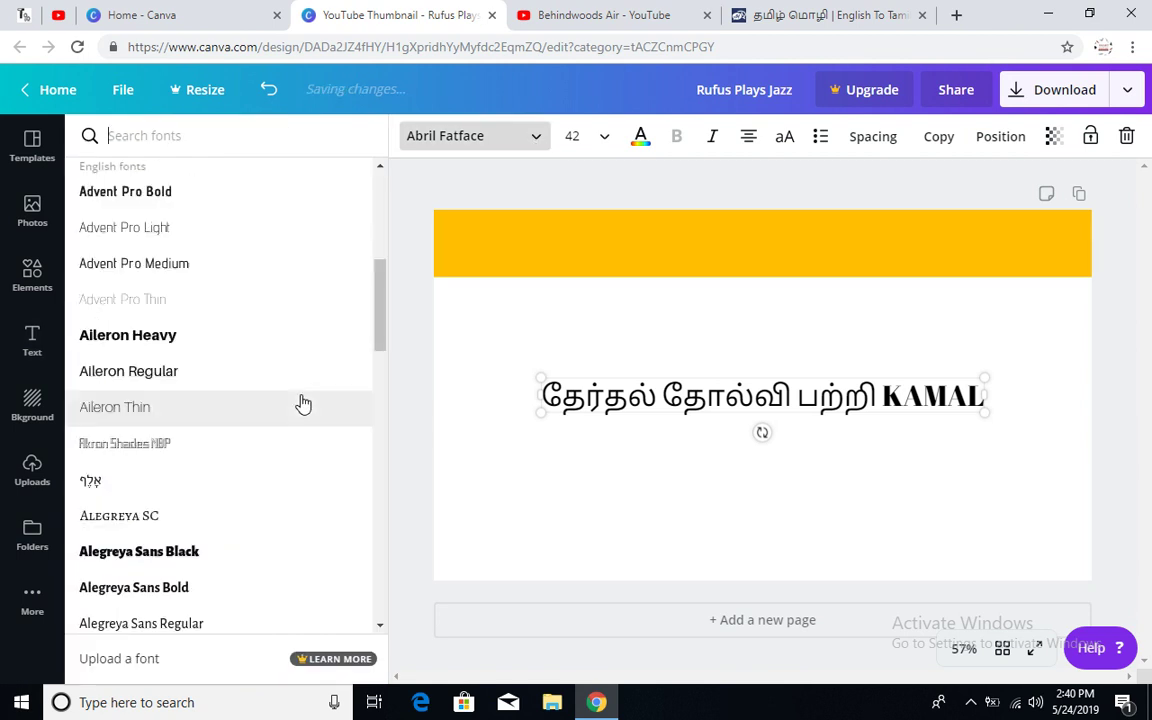
{"action": "scroll", "coordinate": [303, 404], "scroll_direction": "down", "scroll_amount": 5}
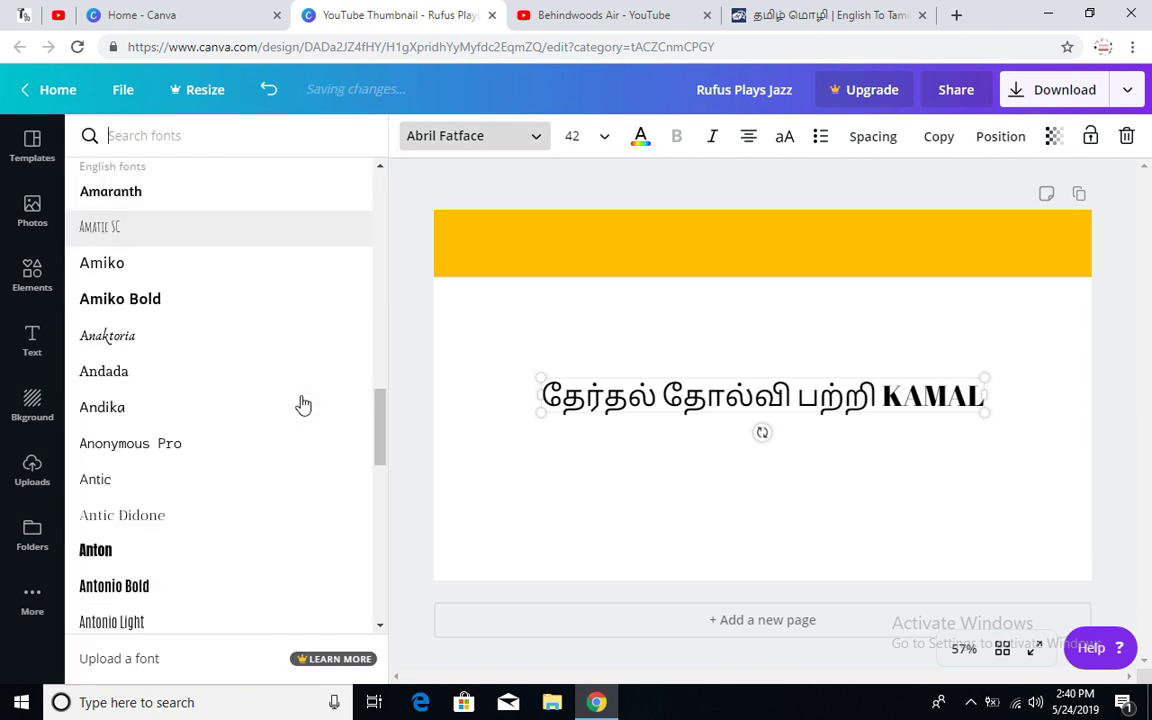
{"action": "scroll", "coordinate": [301, 404], "scroll_direction": "down", "scroll_amount": 6}
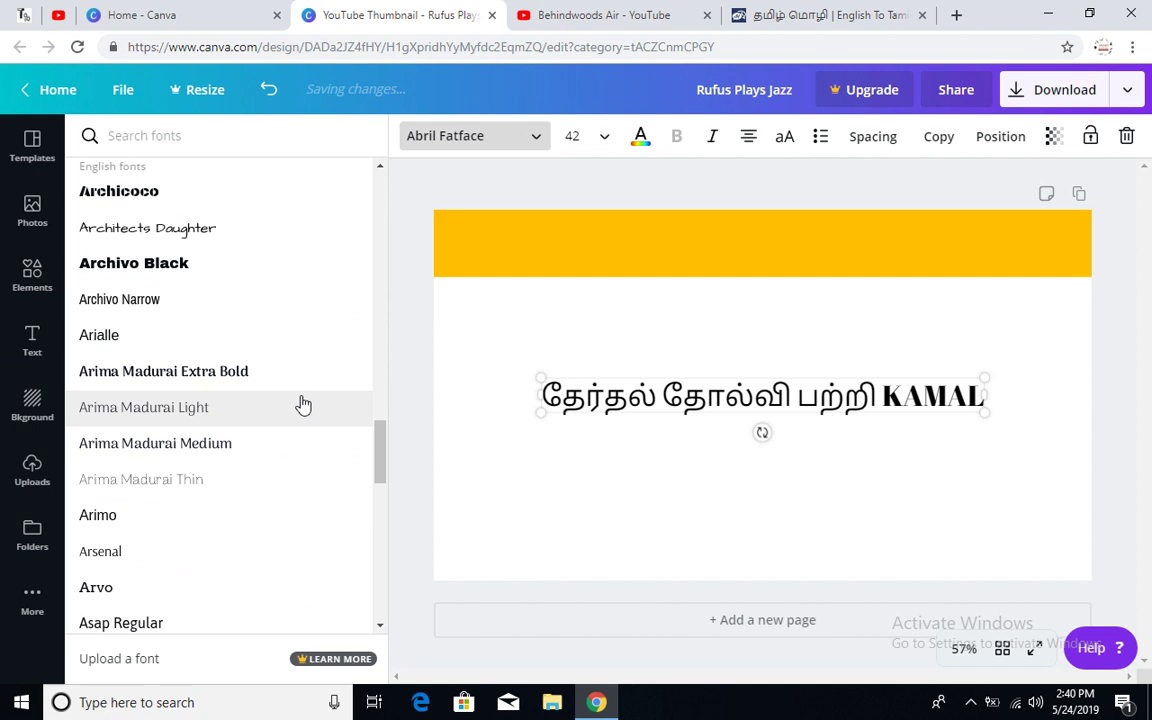
{"action": "left_click", "coordinate": [258, 340]}
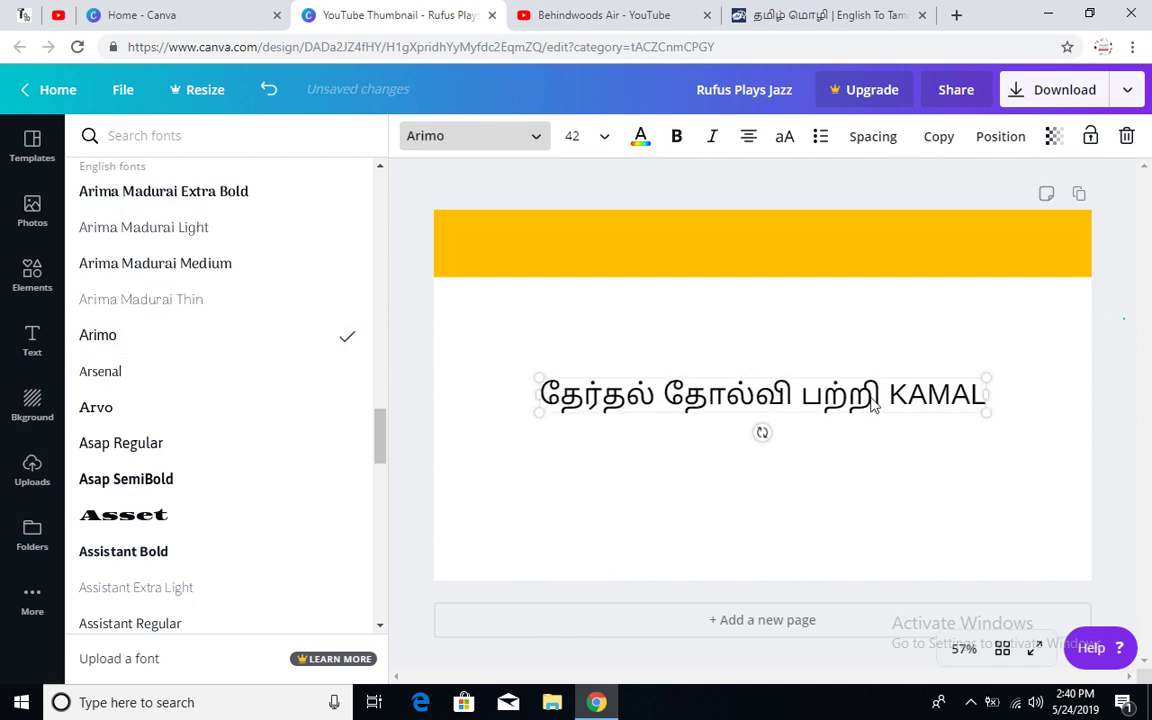
{"action": "left_click", "coordinate": [851, 296]}
{"action": "left_click_drag", "start_coordinate": [850, 256], "coordinate": [850, 244]}
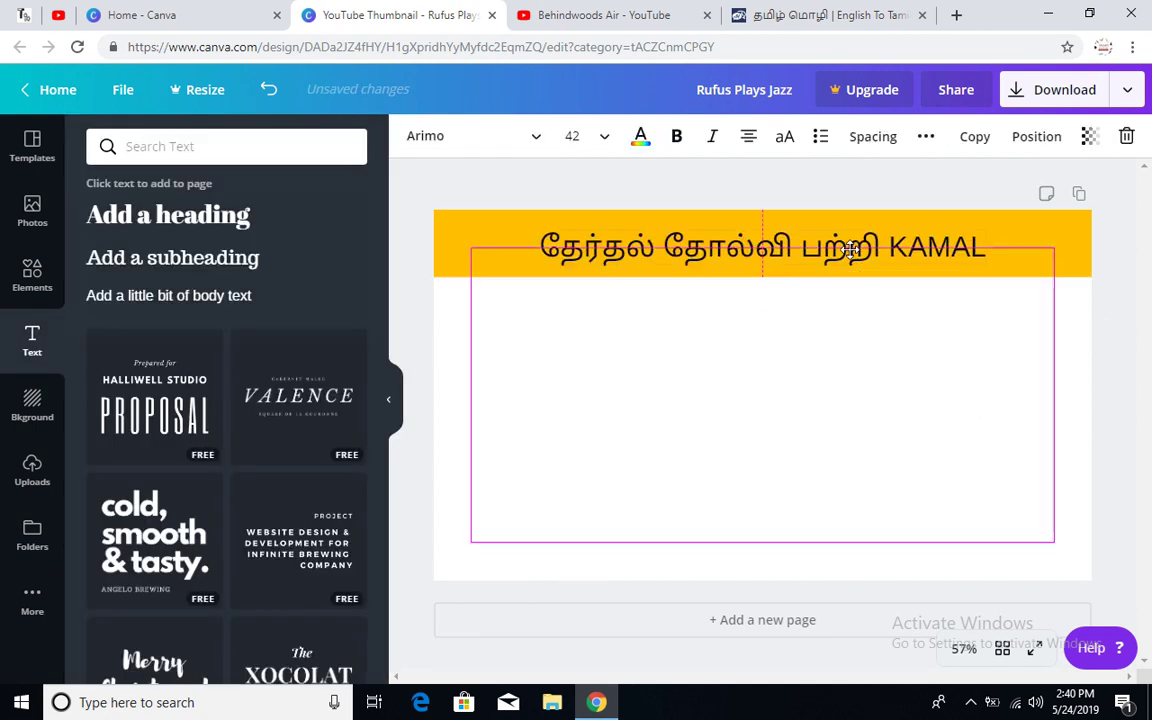
- Widen the heading's text box to about 1,259 and try font sizes 80 and 64 before settling on 48
{"action": "left_click", "coordinate": [605, 140]}
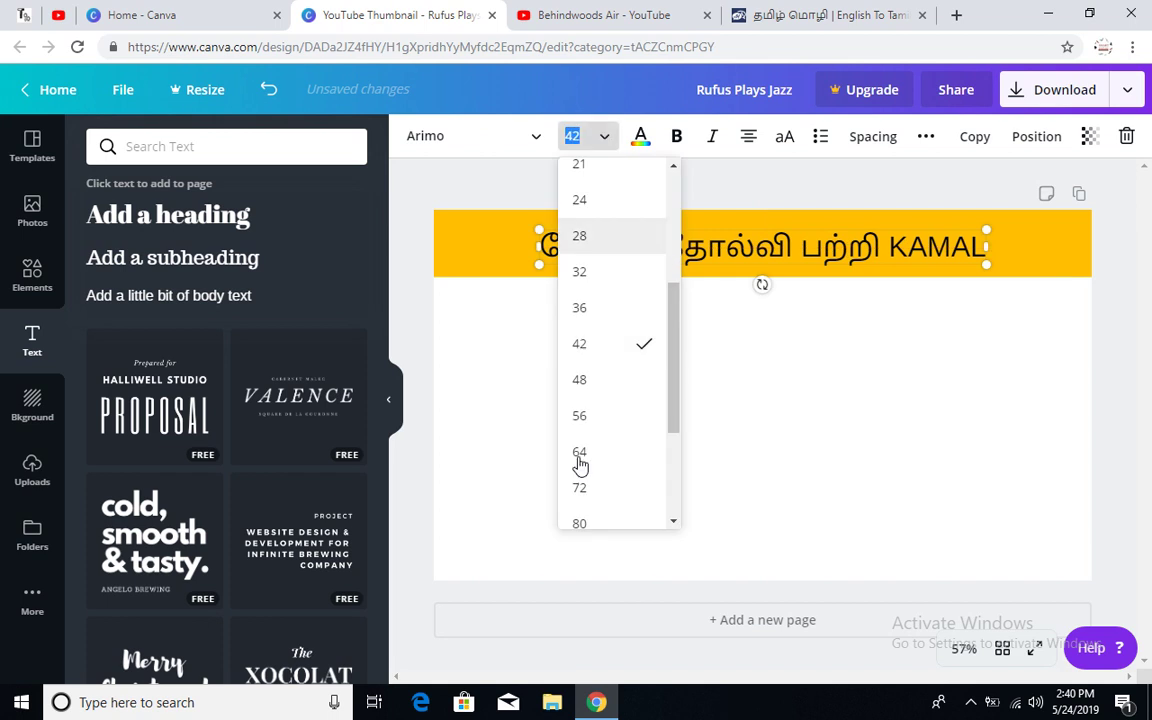
{"action": "left_click", "coordinate": [607, 523]}
{"action": "left_click_drag", "start_coordinate": [472, 304], "coordinate": [437, 298]}
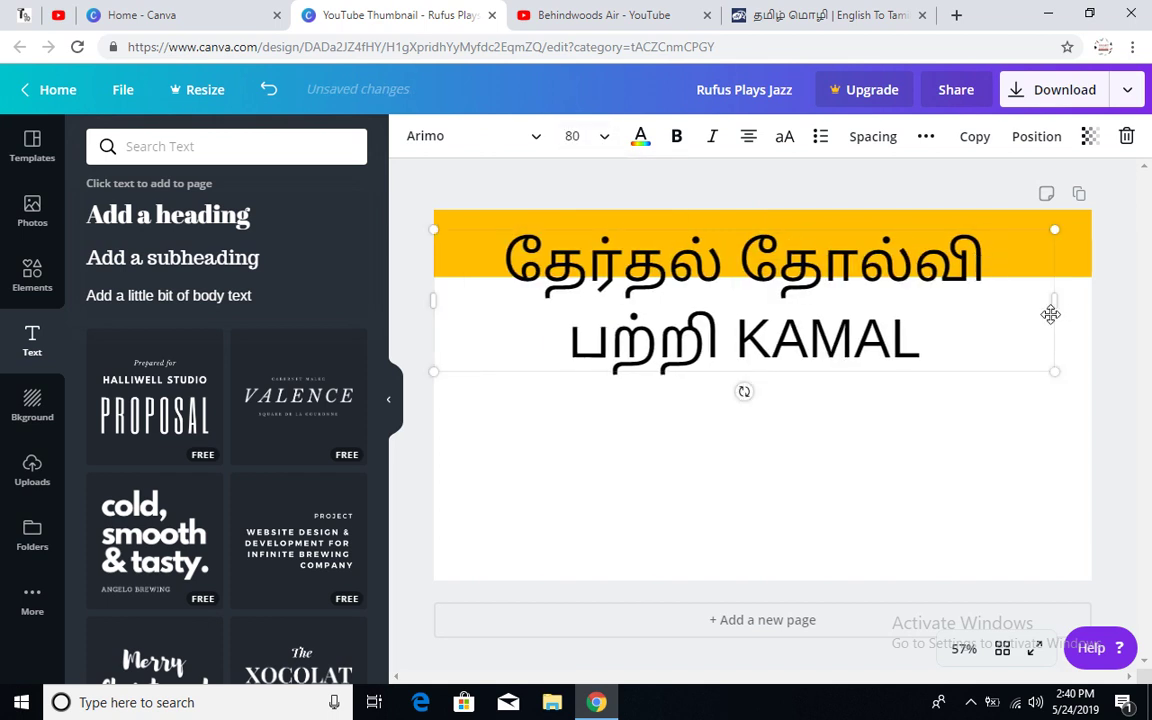
{"action": "left_click_drag", "start_coordinate": [1077, 304], "coordinate": [1104, 302]}
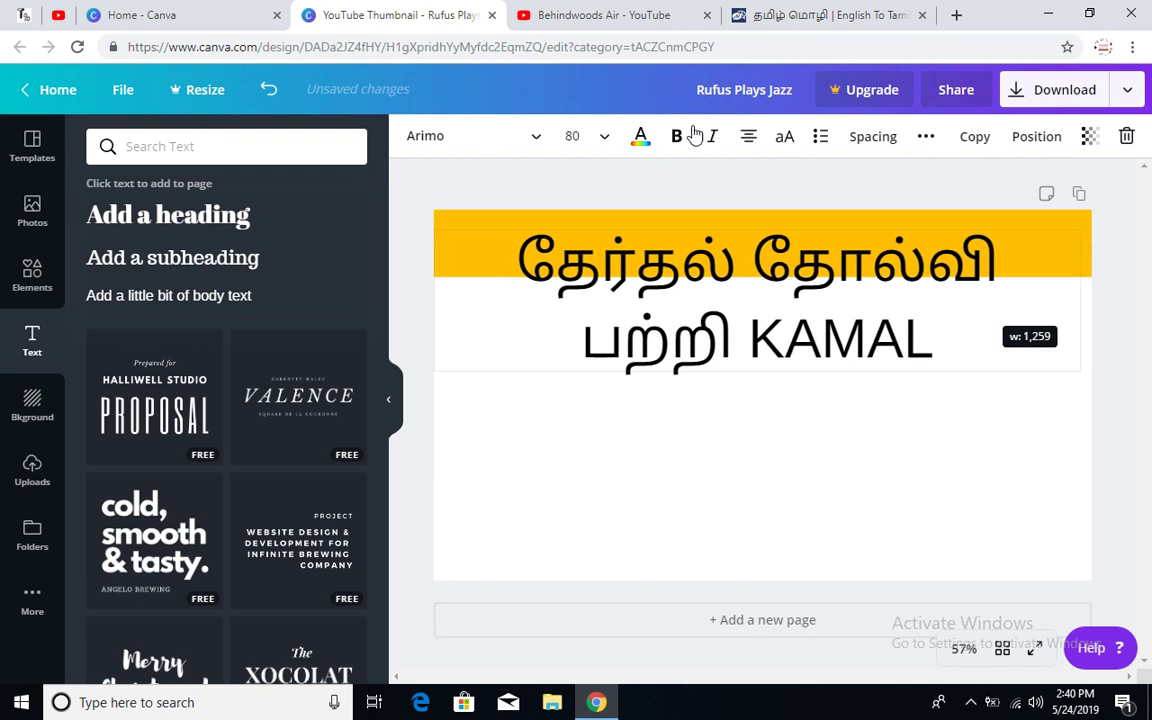
{"action": "left_click", "coordinate": [604, 136]}
{"action": "left_click", "coordinate": [630, 285]}
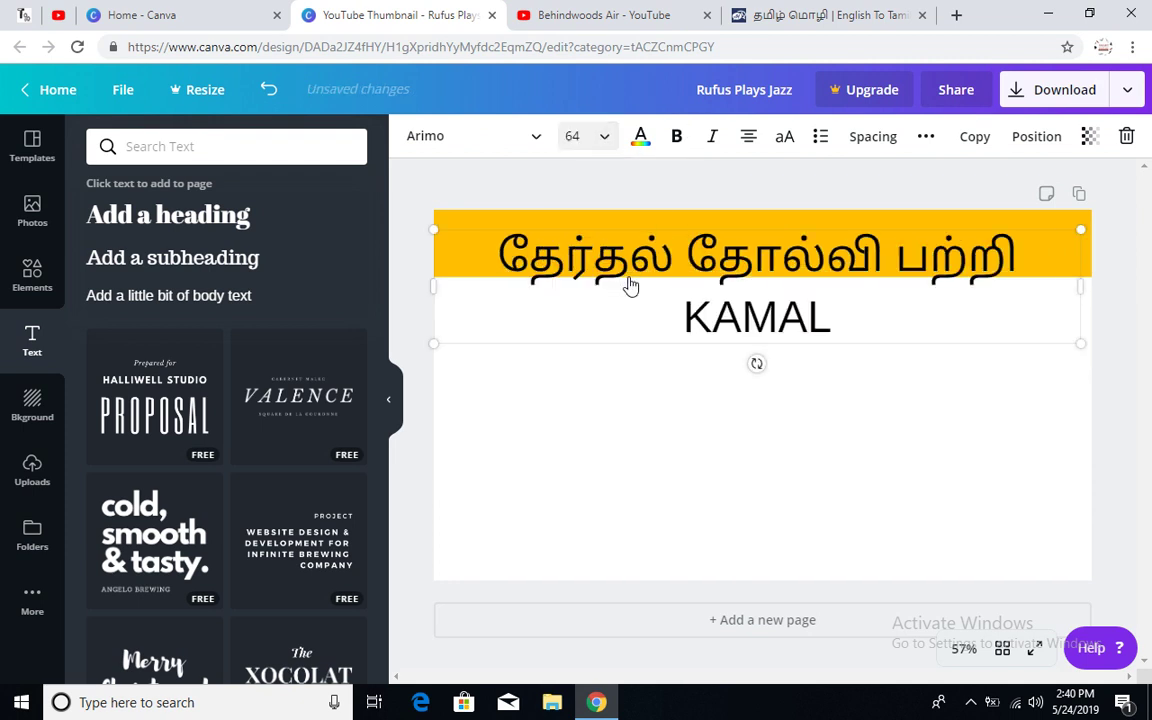
{"action": "left_click", "coordinate": [604, 136]}
{"action": "left_click", "coordinate": [607, 273]}
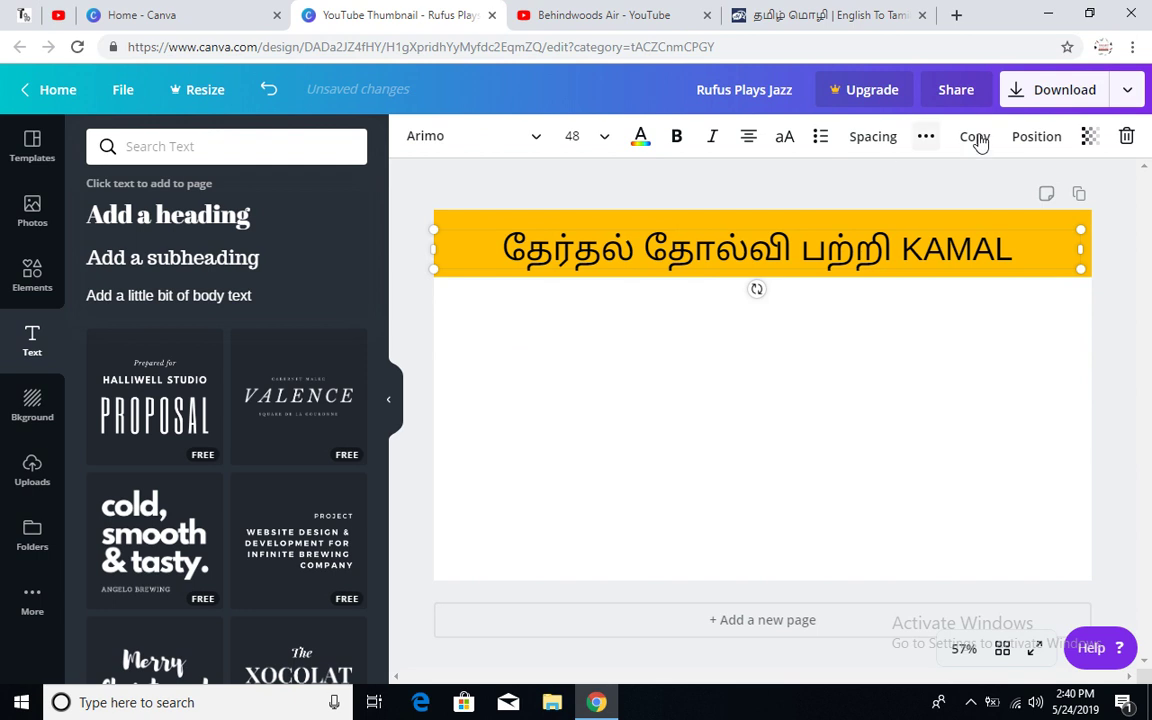
{"action": "left_click", "coordinate": [1096, 254]}
- Compare the heading with the Behindwoods Air thumbnails and try it at font sizes 72 and 64
{"action": "left_click", "coordinate": [620, 14]}
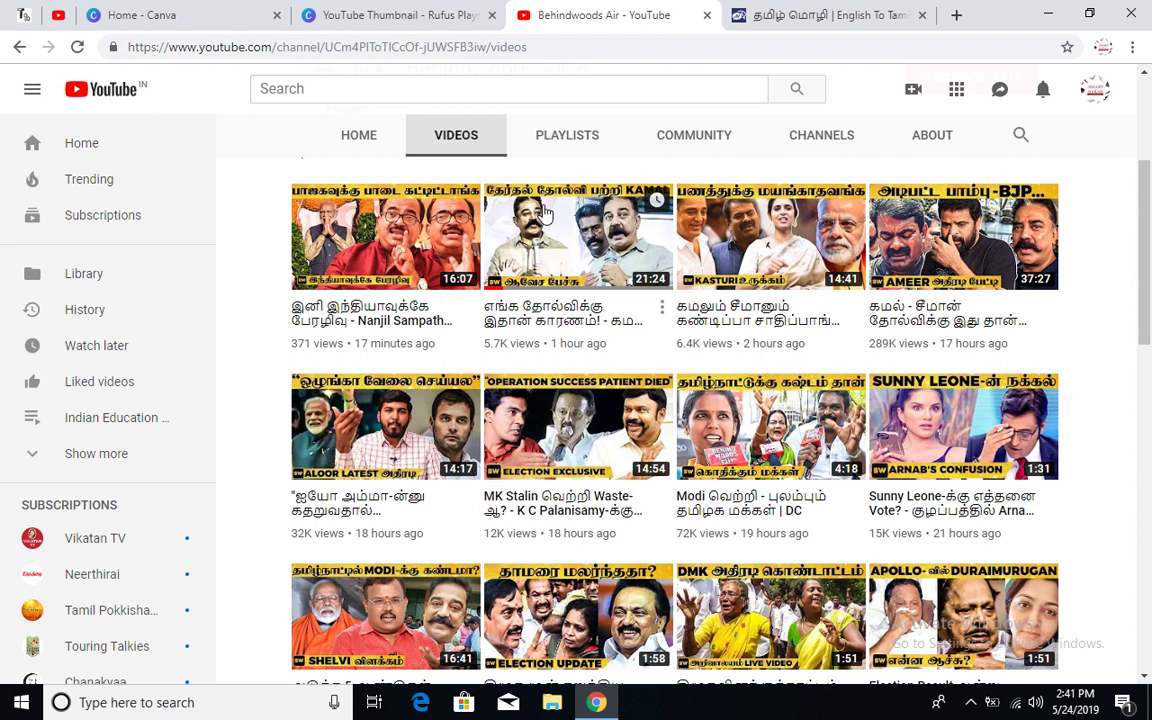
{"action": "left_click", "coordinate": [437, 15]}
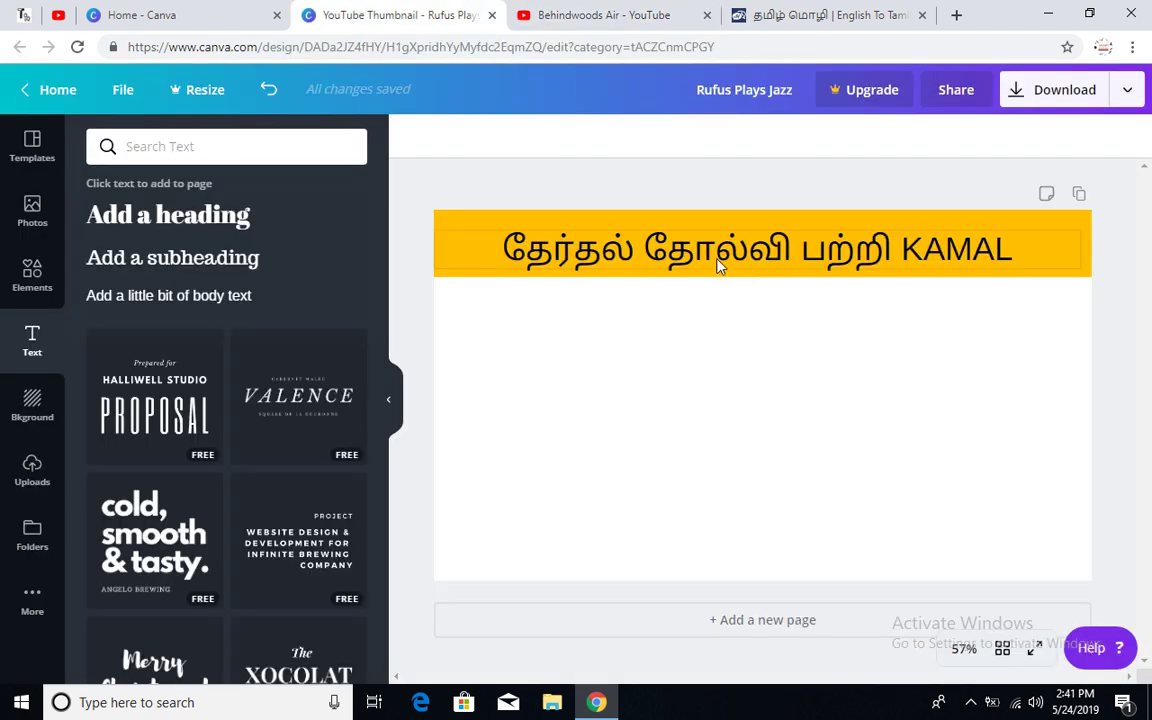
{"action": "left_click", "coordinate": [644, 232]}
{"action": "left_click", "coordinate": [609, 148]}
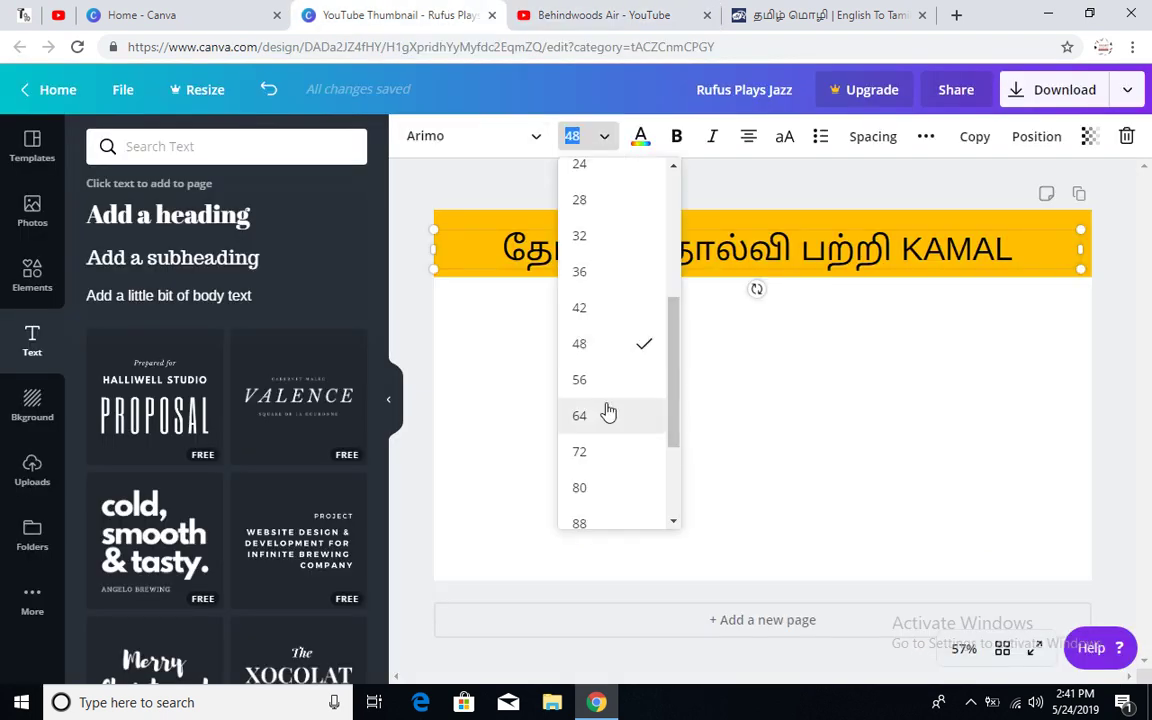
{"action": "left_click", "coordinate": [605, 457]}
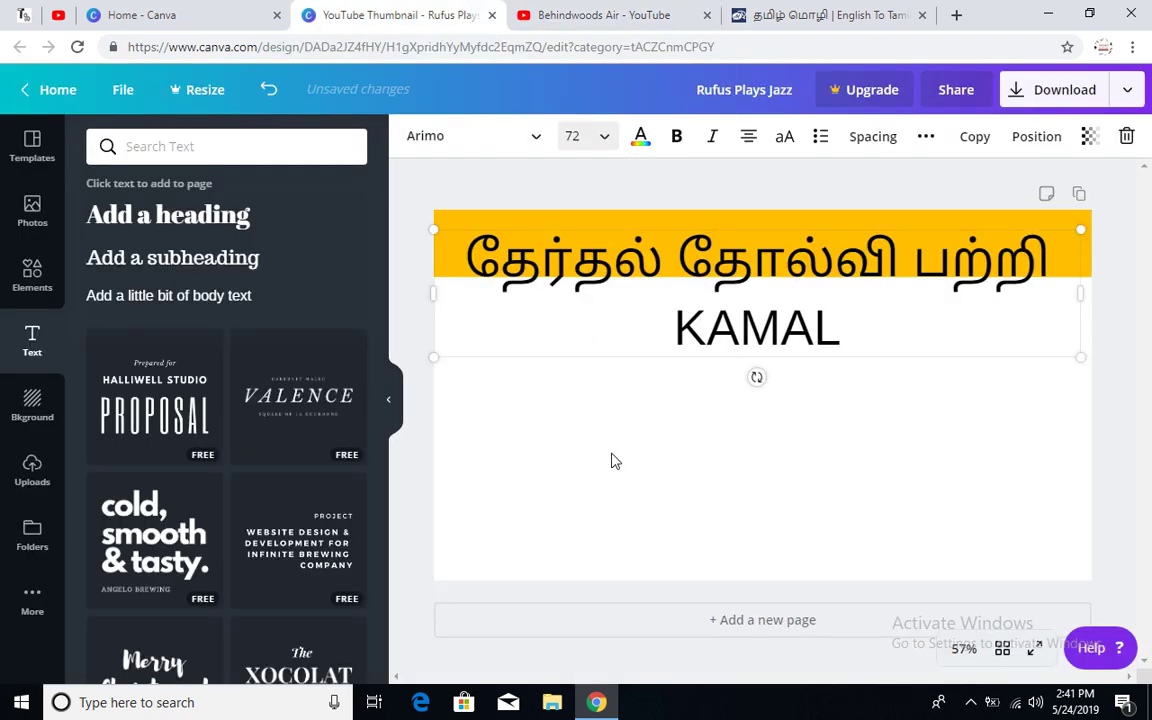
{"action": "left_click", "coordinate": [598, 140]}
{"action": "left_click", "coordinate": [608, 315]}
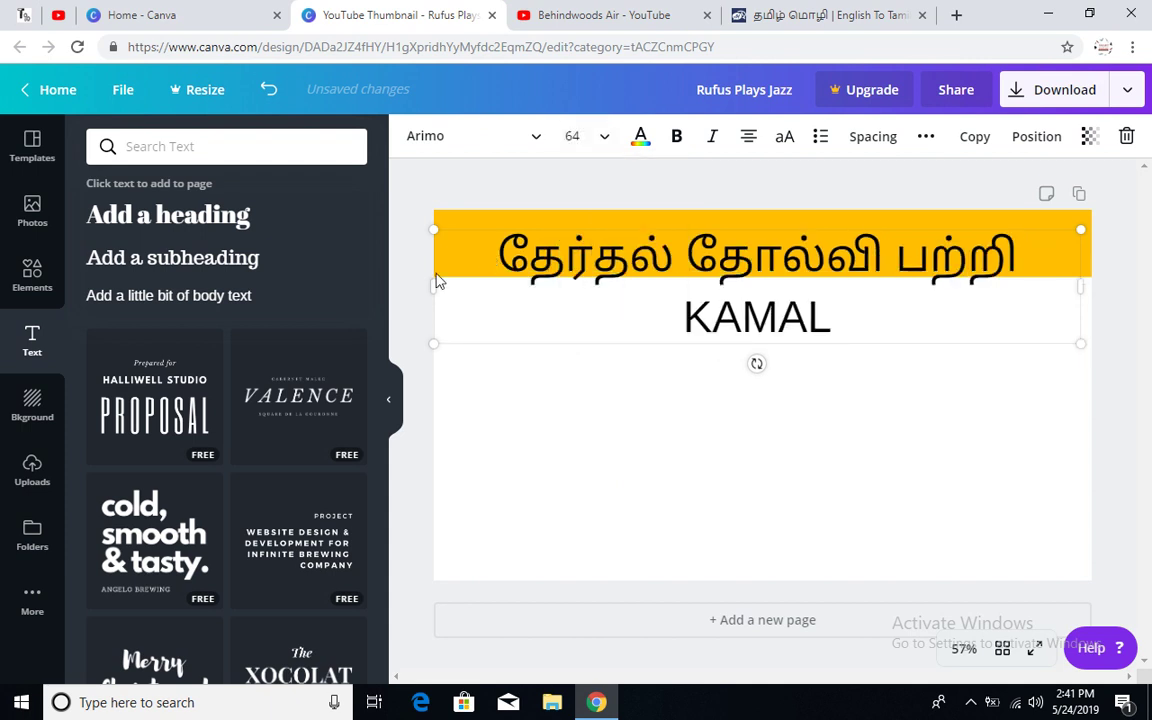
- Widen the heading's text box past both side edges of the page and adjust the font size to 60, finally 62
{"action": "left_click_drag", "start_coordinate": [437, 288], "coordinate": [410, 287]}
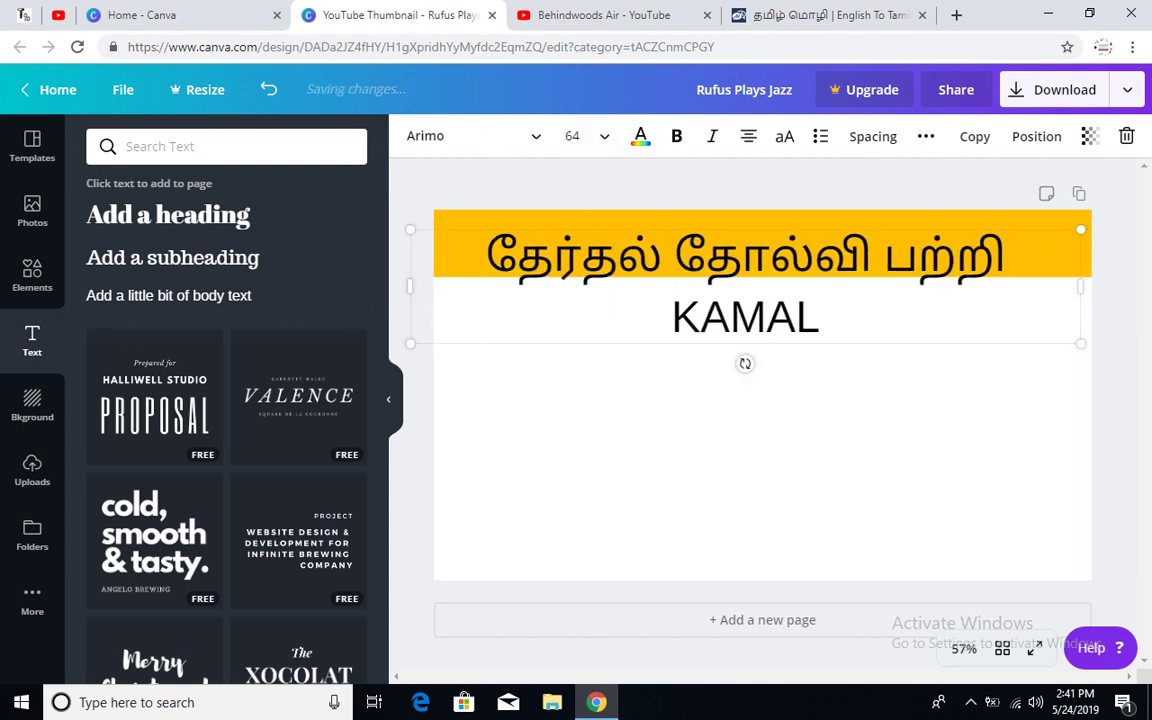
{"action": "left_click_drag", "start_coordinate": [1092, 291], "coordinate": [1098, 288]}
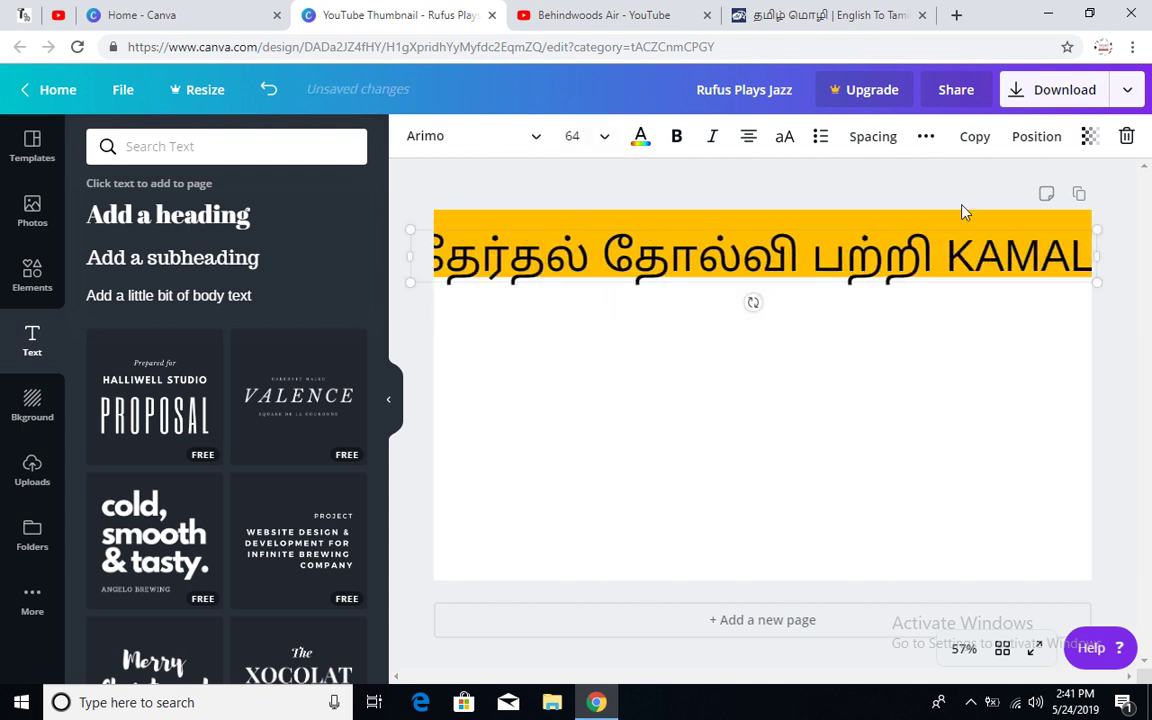
{"action": "left_click", "coordinate": [568, 137]}
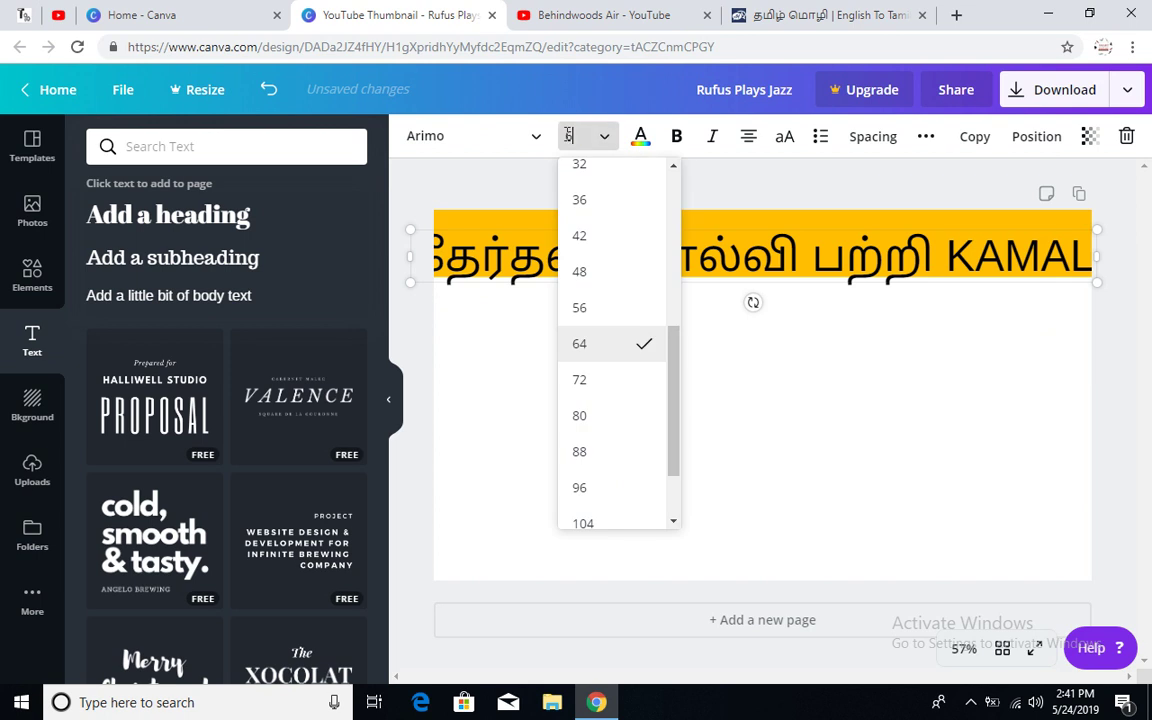
{"action": "key", "text": "Return"}
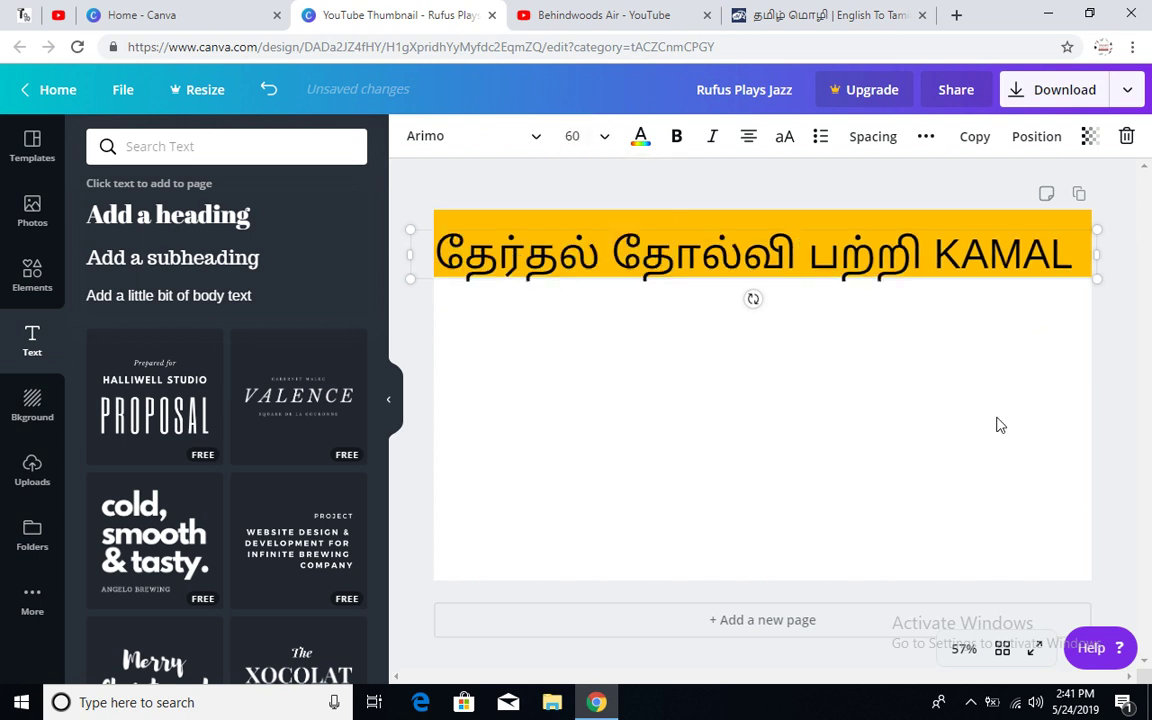
{"action": "left_click", "coordinate": [572, 138]}
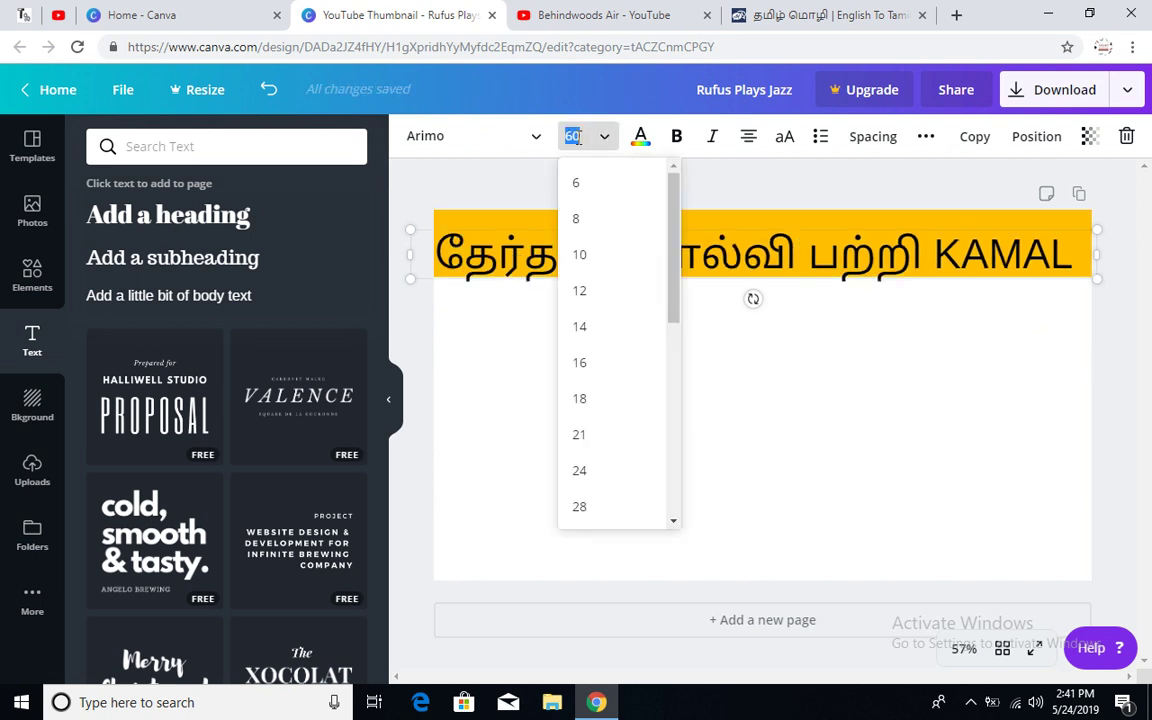
{"action": "type", "text": "62"}
{"action": "key", "text": "Return"}
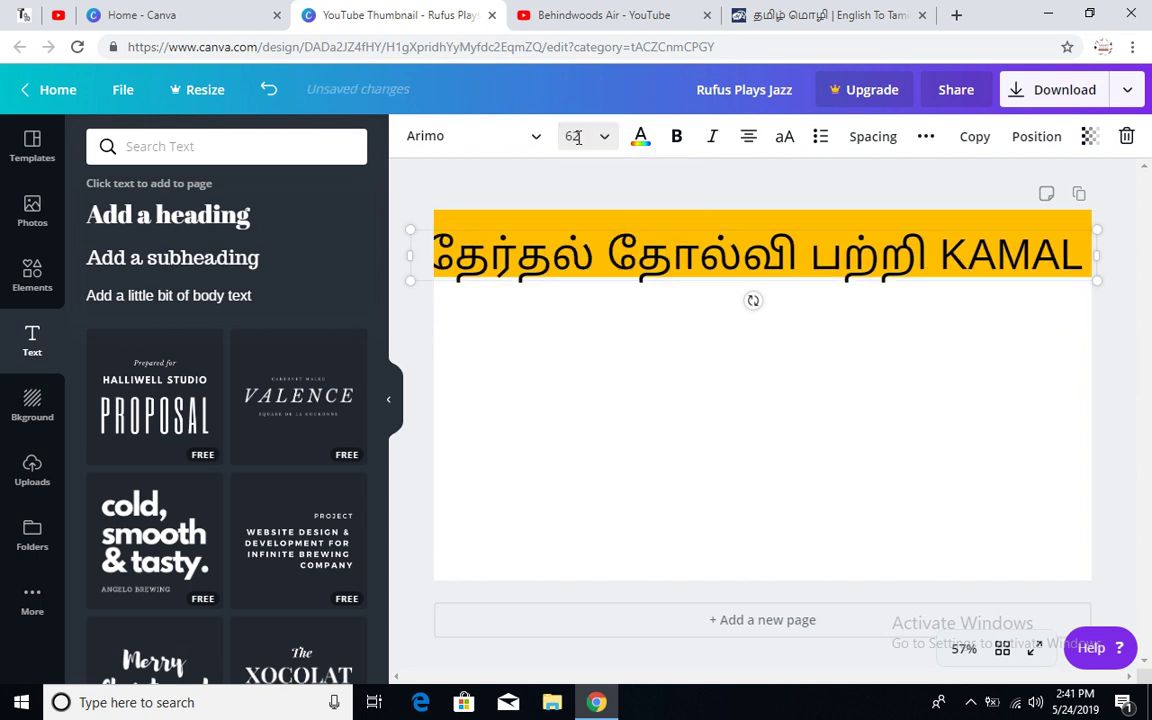
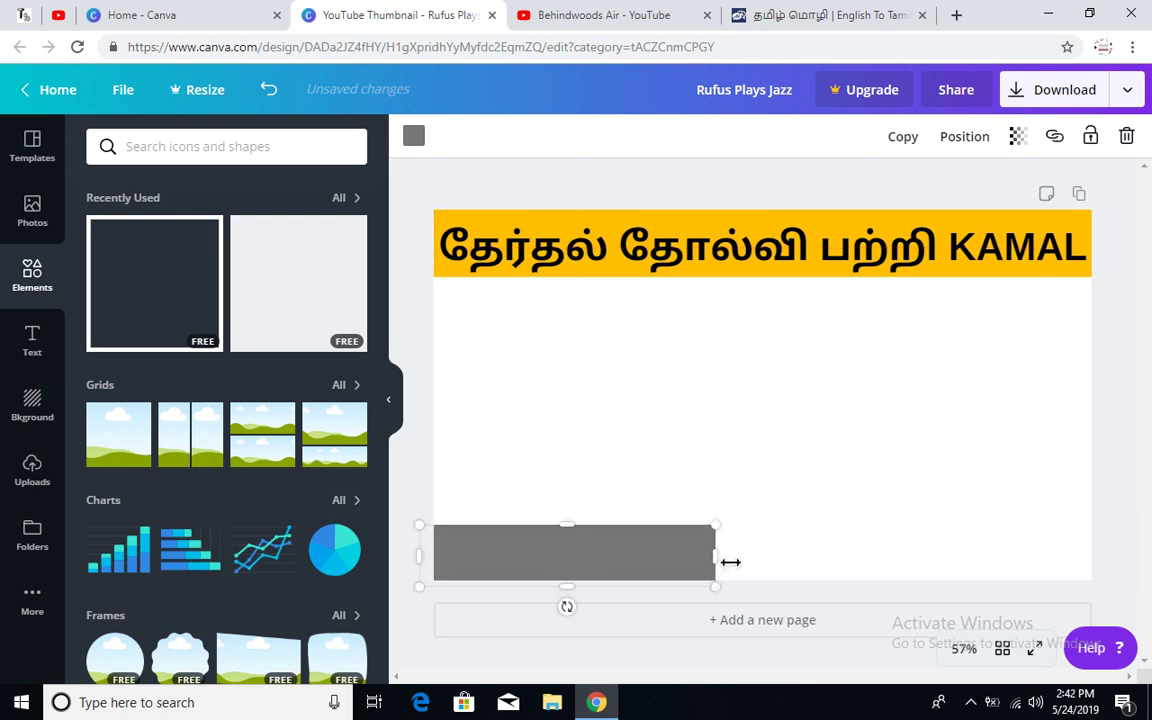
- Widen the grey bar at the page's lower-left corner slightly and fill it with the heading banner's amber colour
{"action": "left_click_drag", "start_coordinate": [728, 557], "coordinate": [741, 556]}
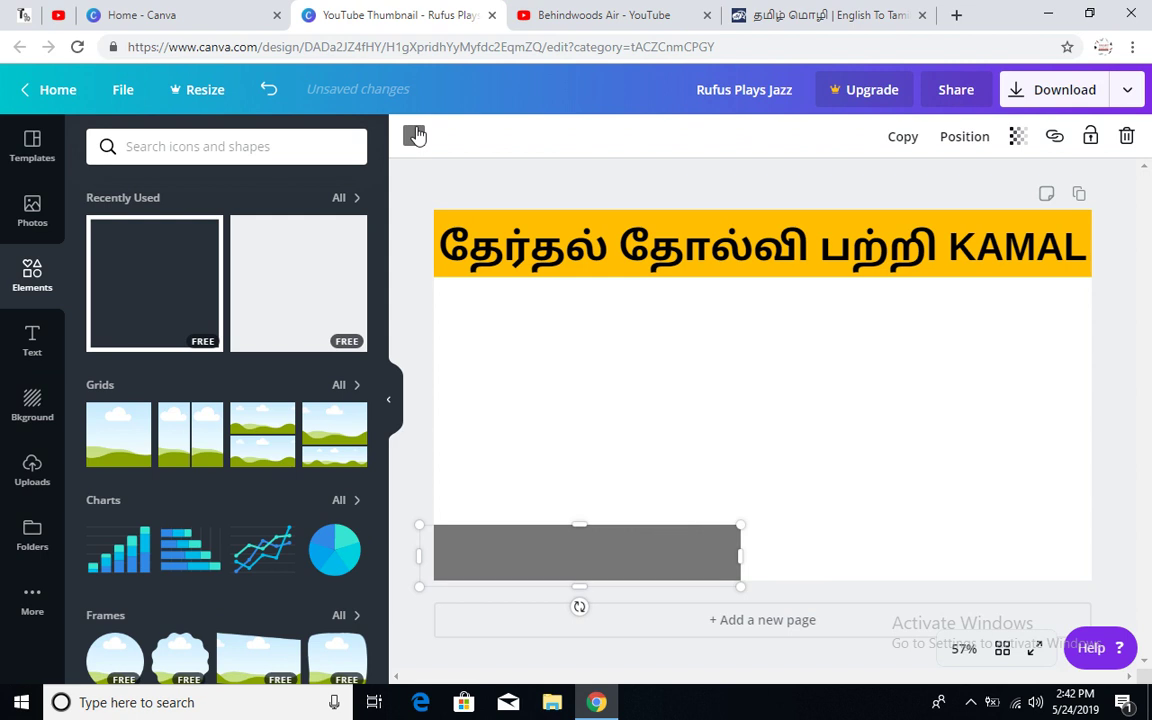
{"action": "left_click", "coordinate": [414, 136]}
{"action": "left_click", "coordinate": [249, 205]}
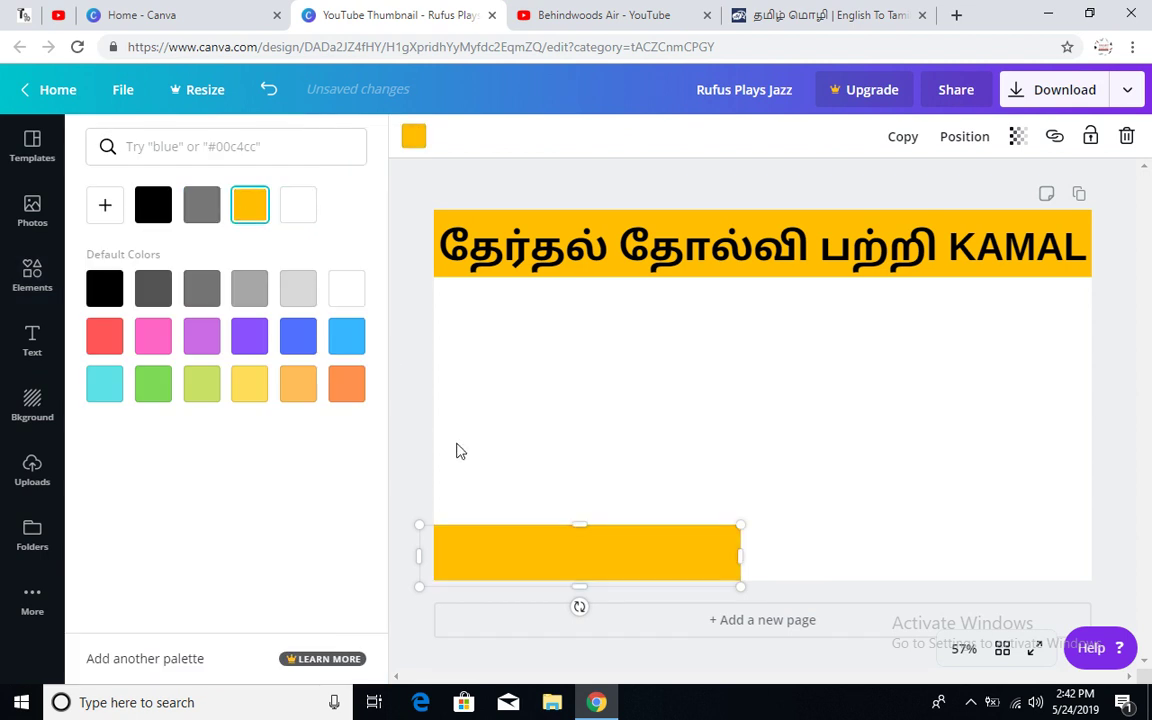
- Check the Behindwoods Air thumbnails, then convert "AVESA PECHU" to ஆவேச பேச்சு on the Tamil typing site and copy it
{"action": "left_click", "coordinate": [600, 15]}
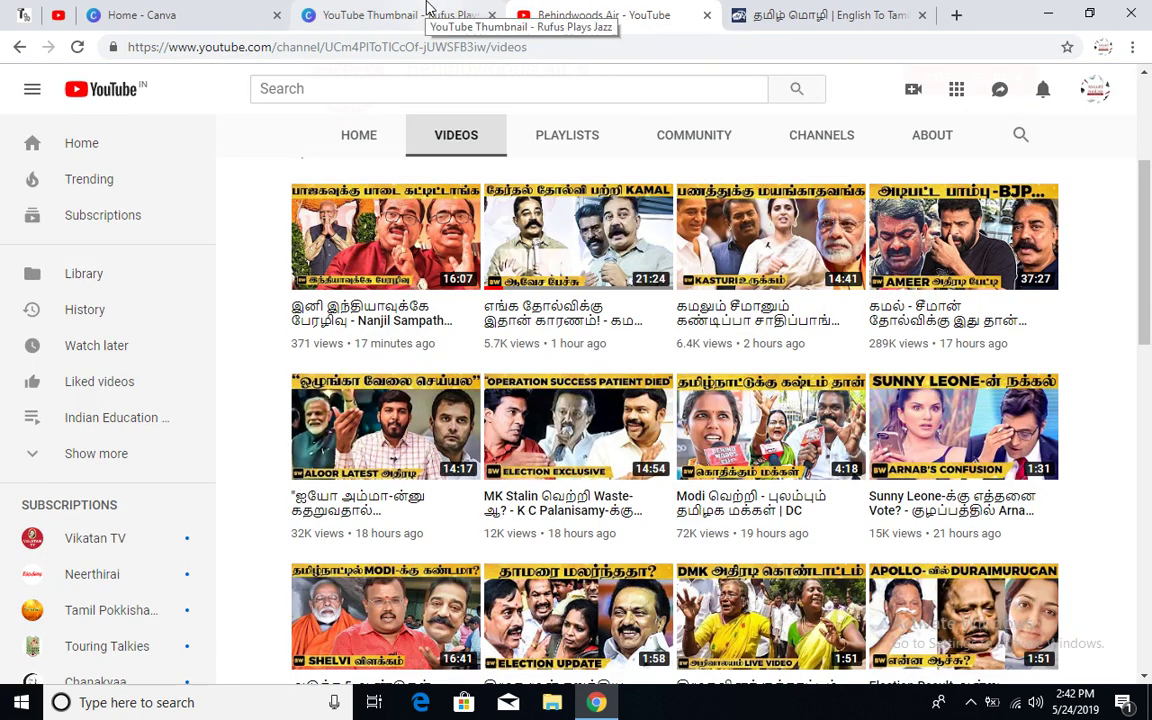
{"action": "key", "text": "ctrl+Tab"}
{"action": "type", "text": "AVESA"}
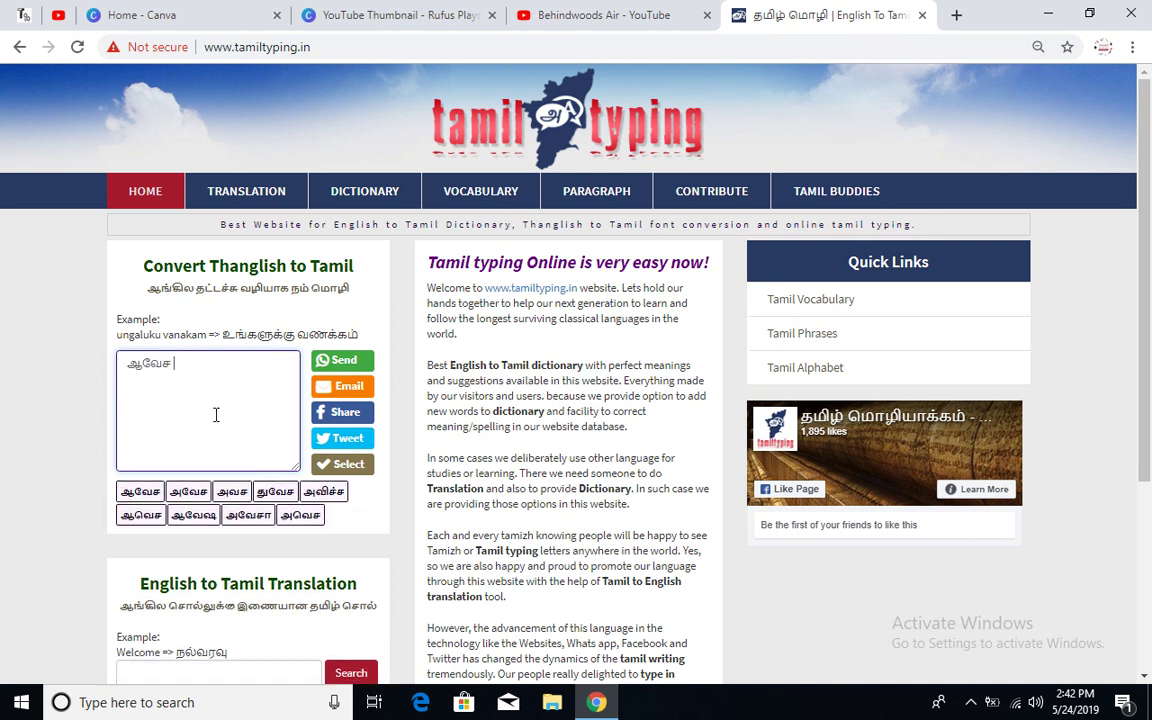
{"action": "type", "text": " PECHU"}
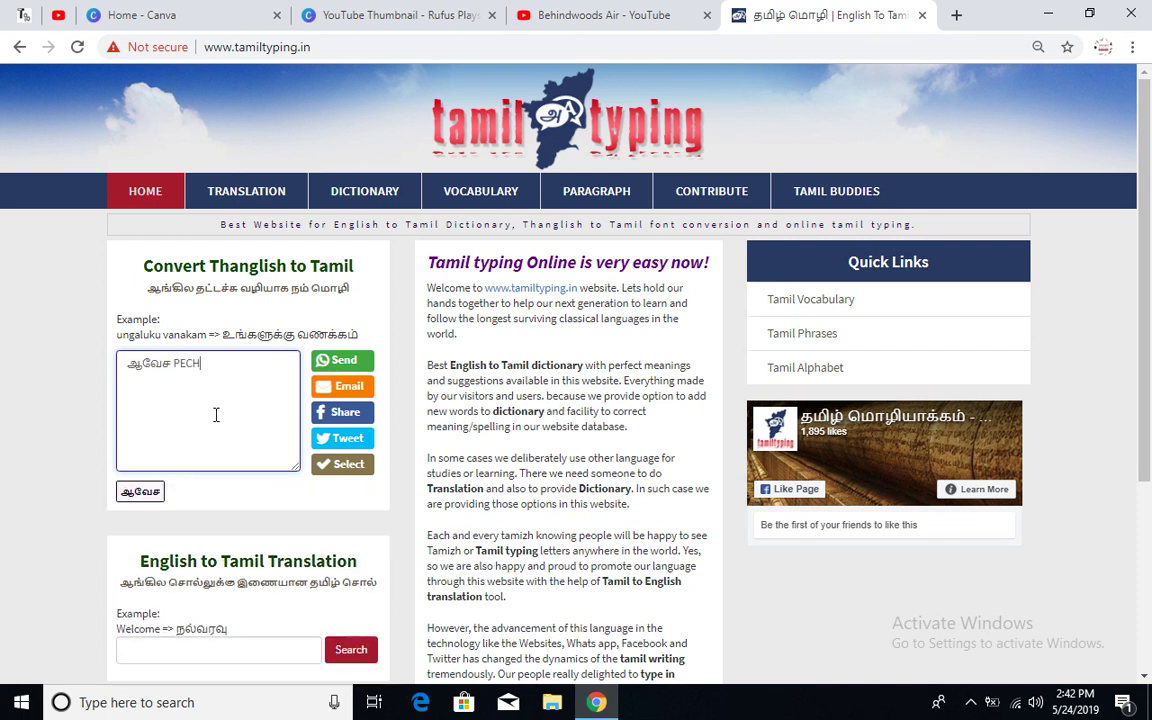
{"action": "triple_click", "coordinate": [180, 367]}
{"action": "key", "text": "ctrl+c"}
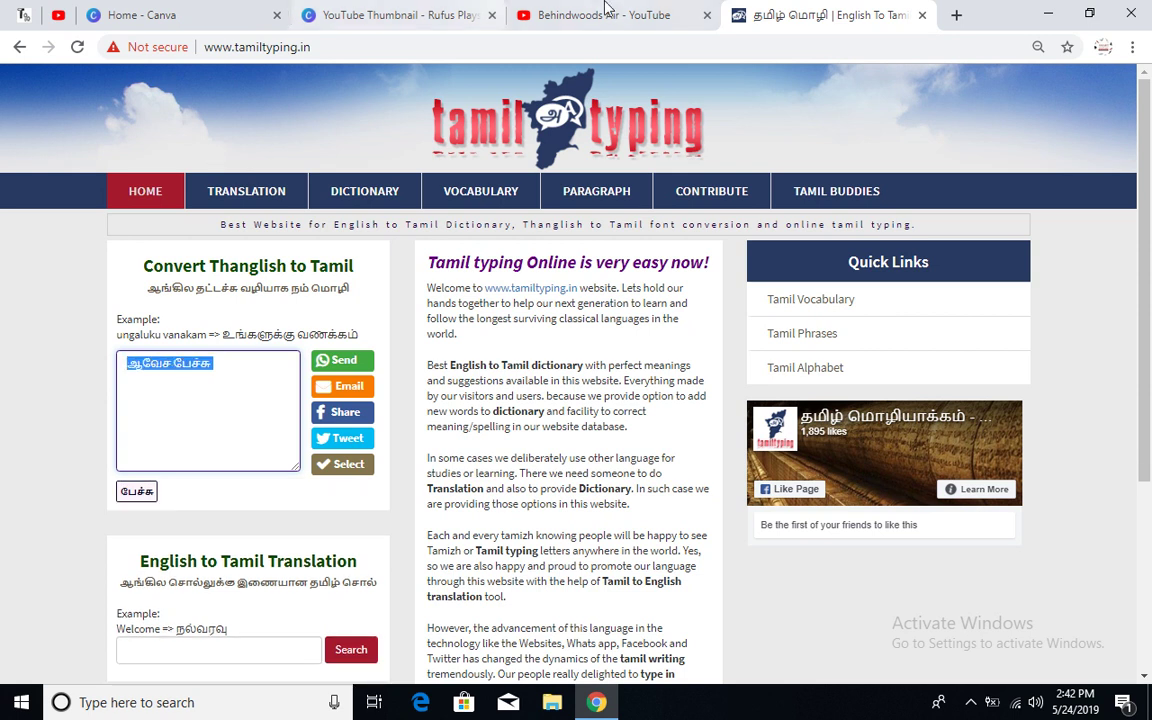
- Switch back to the Canva thumbnail and add a new heading containing the copied text ஆவேச பேச்சு
{"action": "left_click", "coordinate": [458, 12]}
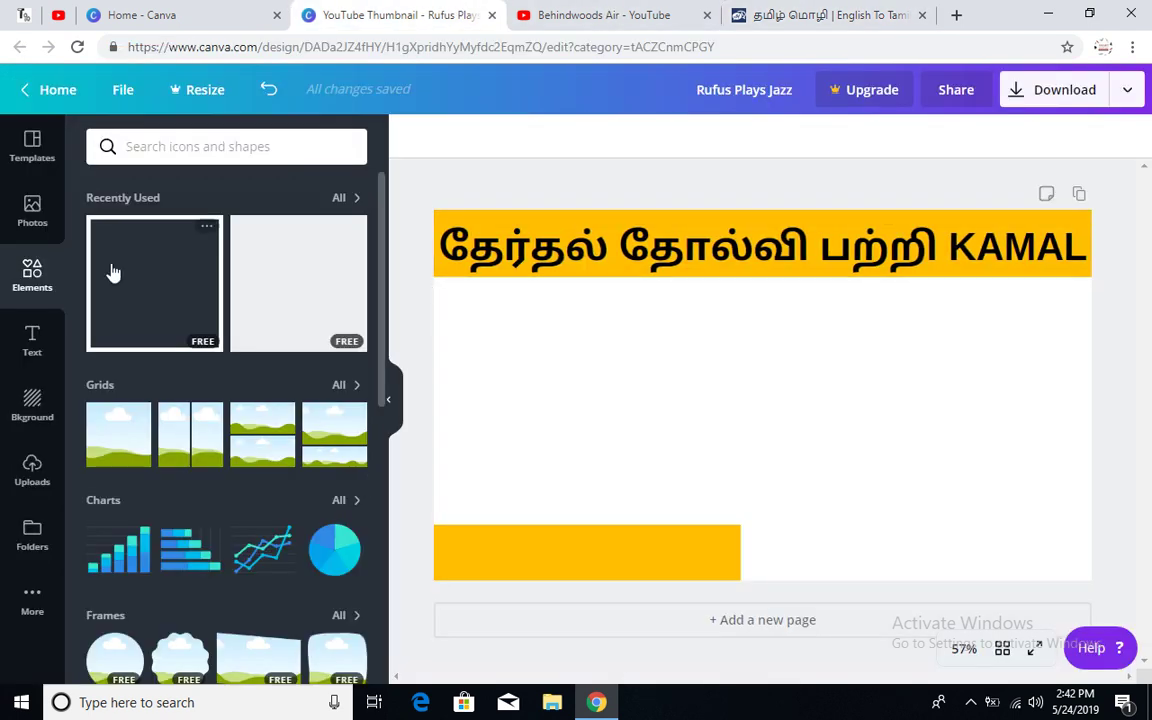
{"action": "left_click", "coordinate": [28, 345]}
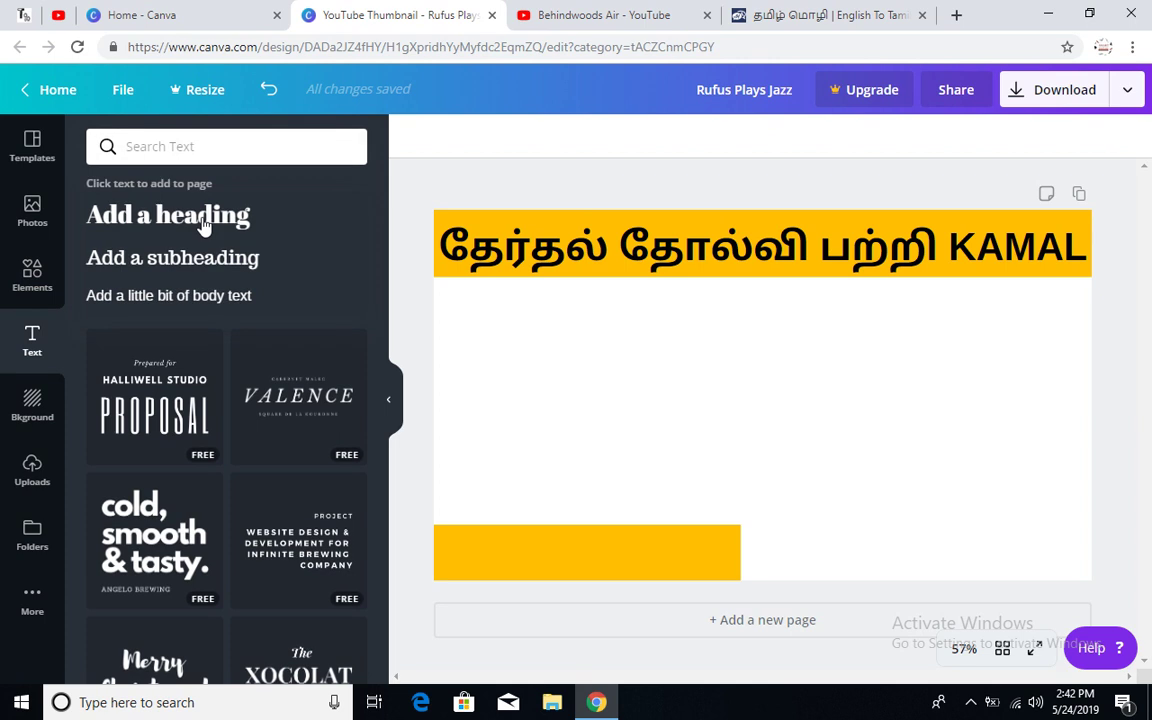
{"action": "left_click", "coordinate": [185, 210]}
{"action": "key", "text": "ctrl+v"}
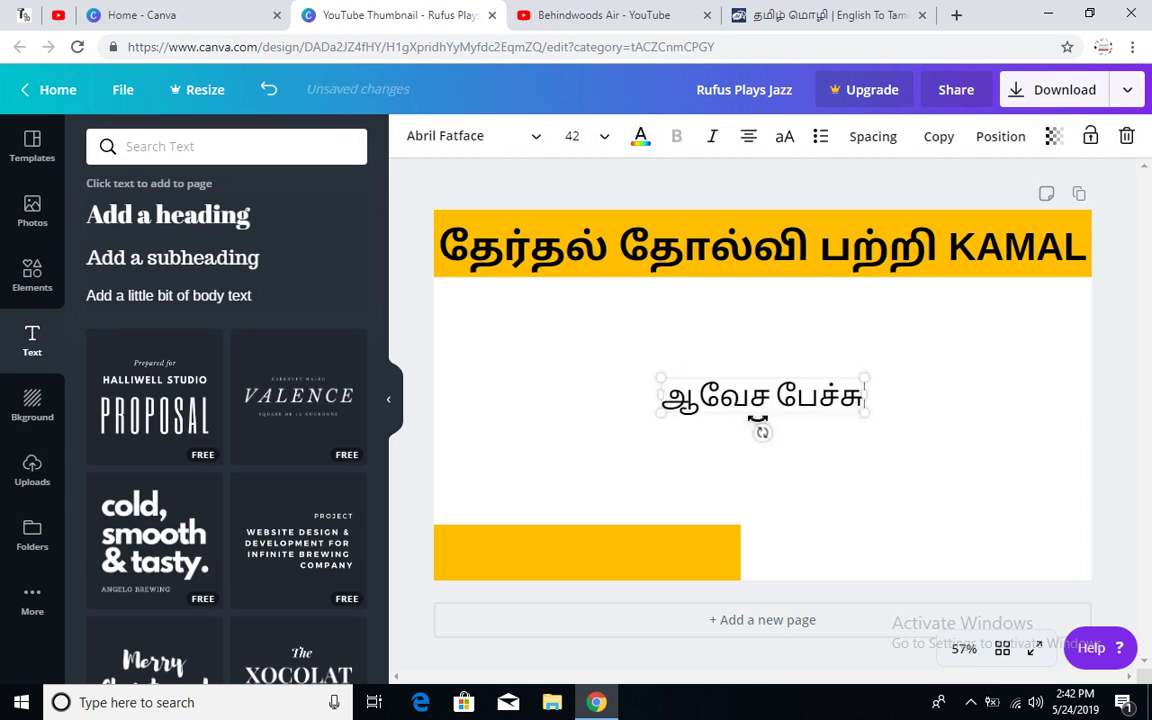
- Change the ஆவேச பேச்சு heading's font to Arimo and make it bold
{"action": "left_click_drag", "start_coordinate": [833, 390], "coordinate": [660, 396]}
{"action": "left_click", "coordinate": [535, 135]}
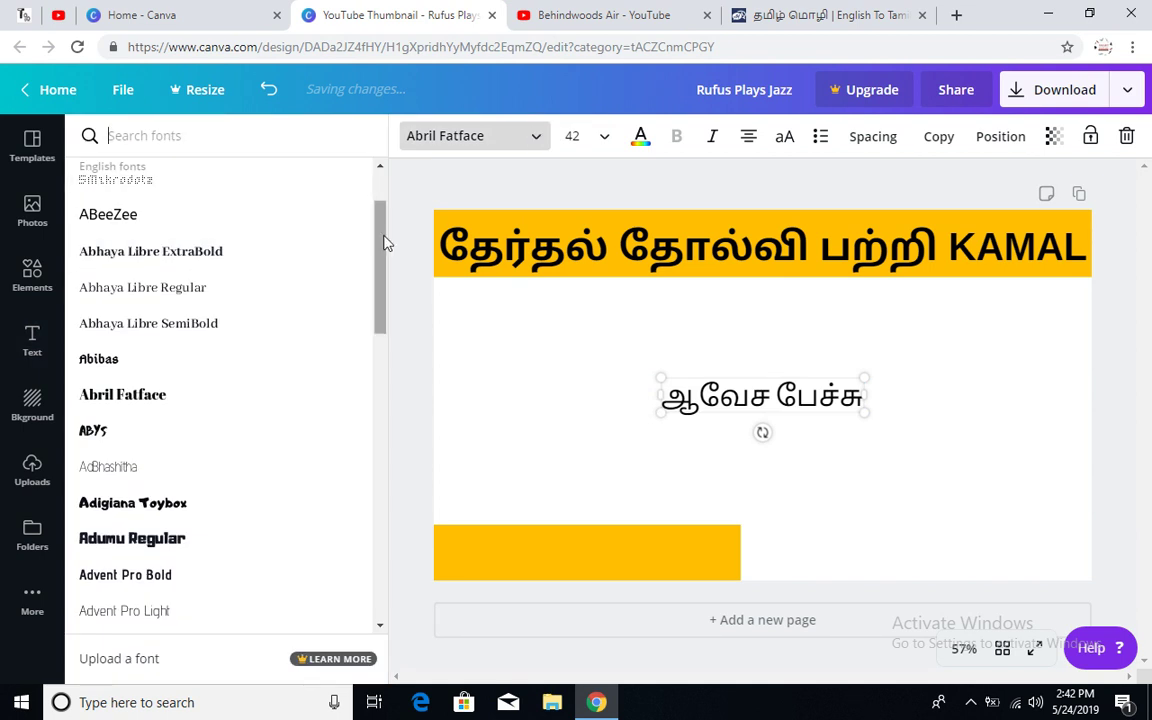
{"action": "scroll", "coordinate": [380, 245], "scroll_direction": "up", "scroll_amount": 1}
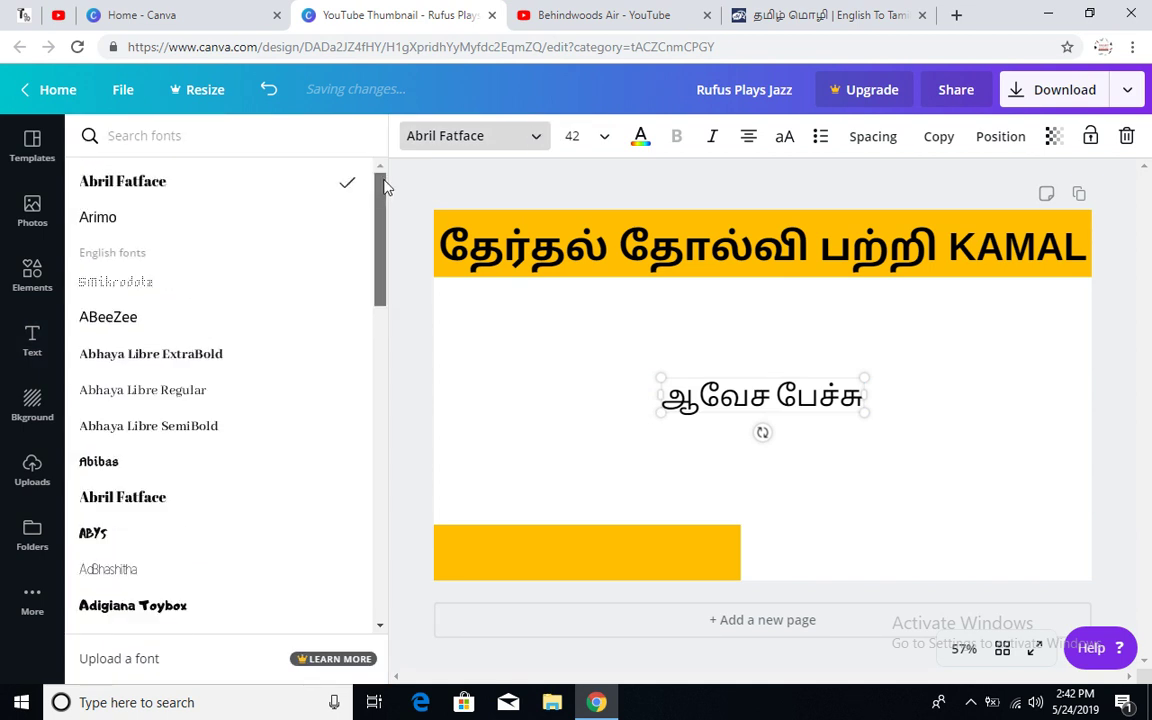
{"action": "left_click", "coordinate": [213, 219]}
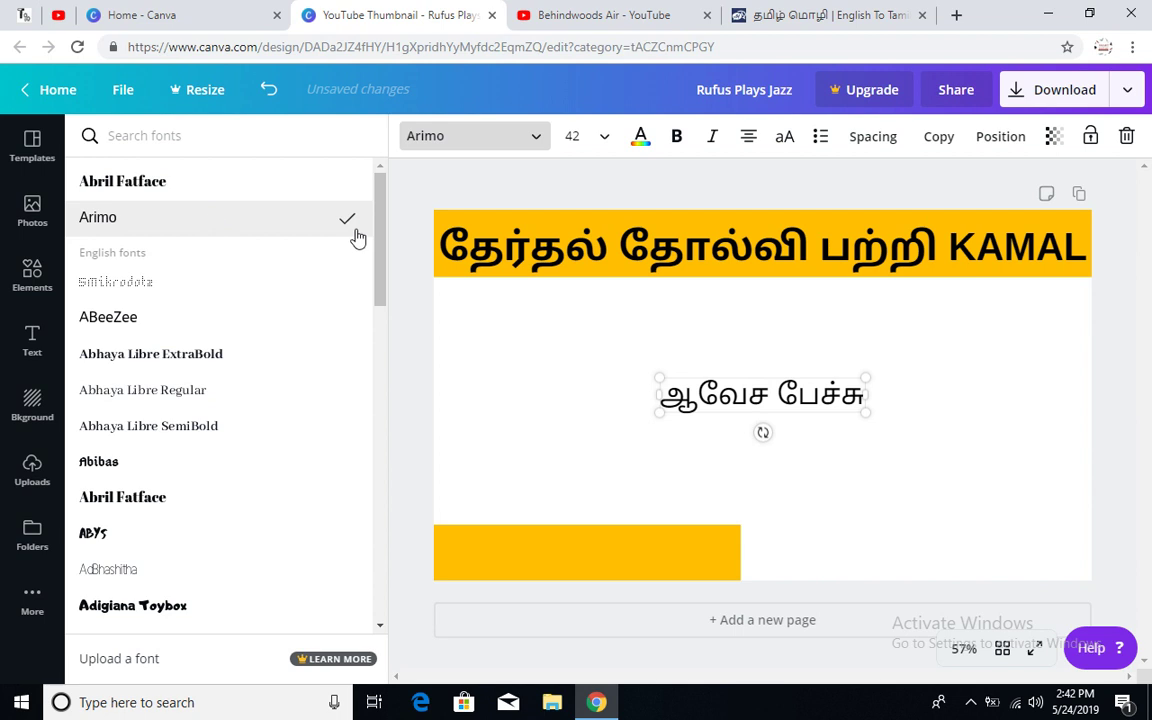
{"action": "left_click", "coordinate": [1130, 350]}
{"action": "left_click", "coordinate": [790, 395]}
{"action": "left_click", "coordinate": [790, 395]}
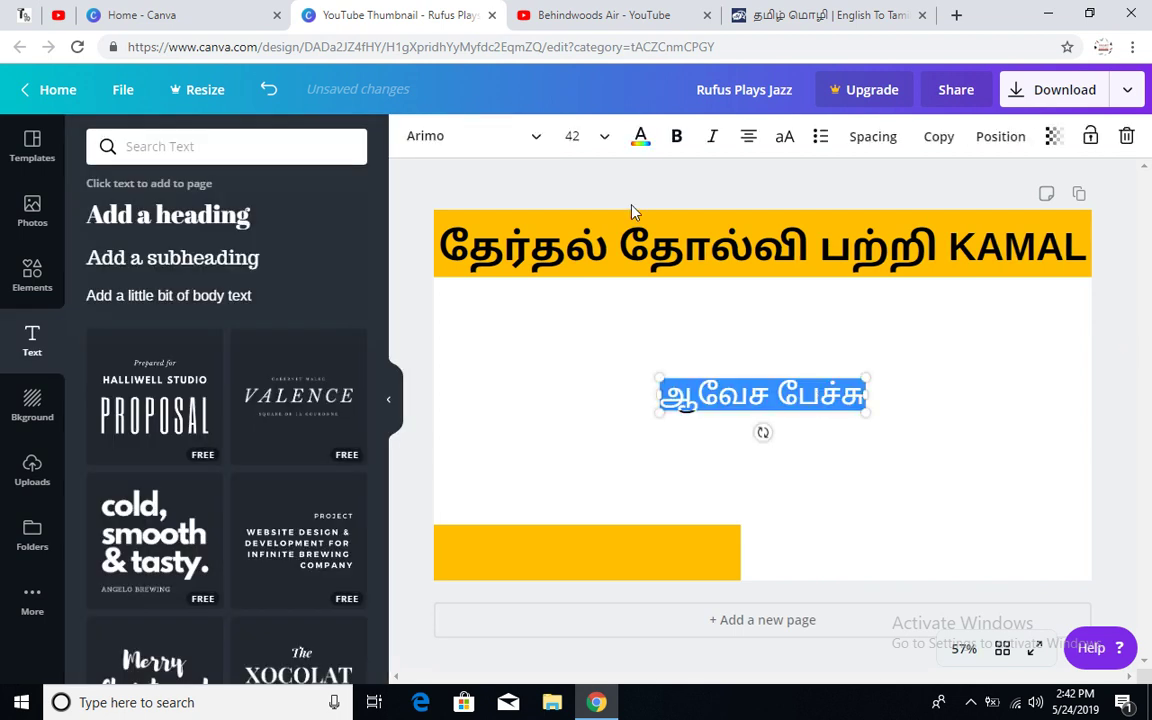
{"action": "left_click", "coordinate": [676, 136]}
{"action": "left_click", "coordinate": [1134, 382]}
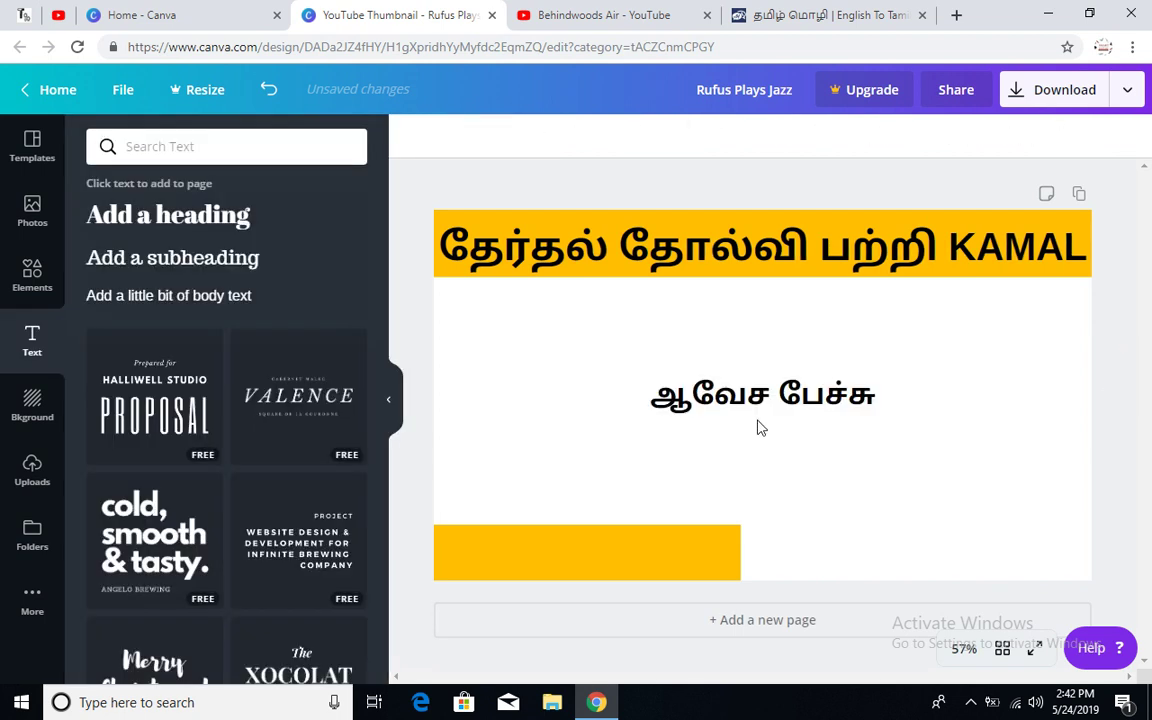
- Move the ஆவேச பேச்சு text onto the lower amber bar, set its font size to 48 and align it with the bar's right end
{"action": "left_click_drag", "start_coordinate": [779, 397], "coordinate": [636, 557]}
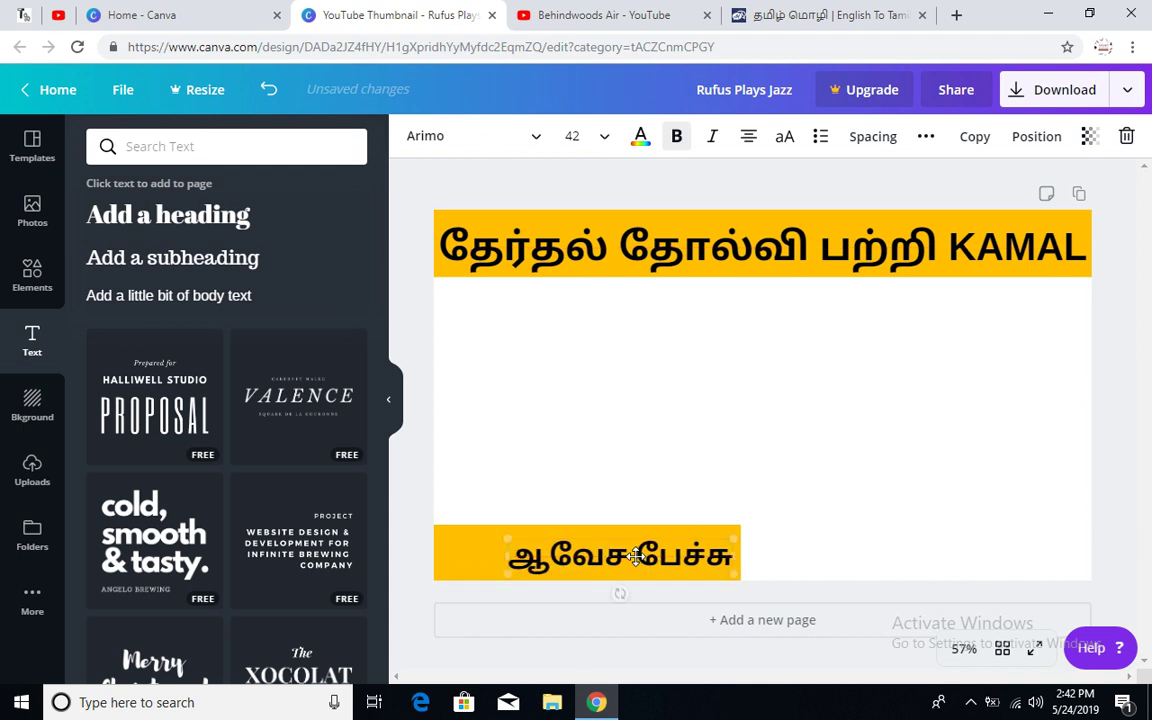
{"action": "double_click", "coordinate": [620, 555]}
{"action": "left_click", "coordinate": [606, 137]}
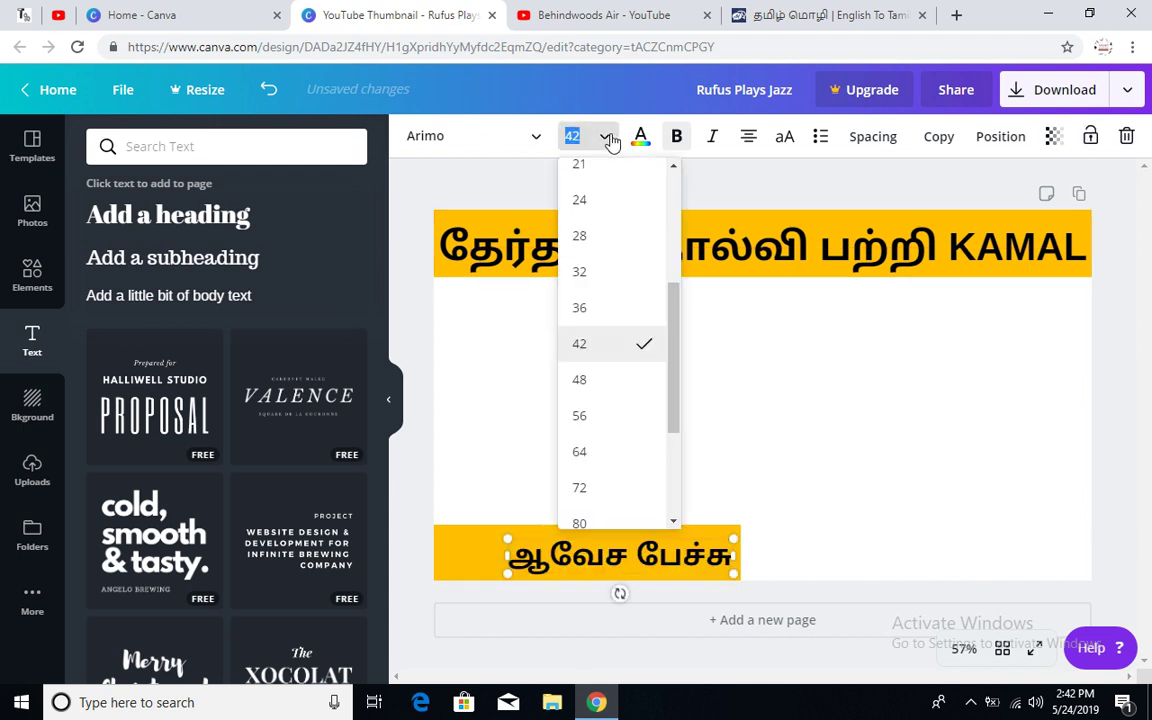
{"action": "left_click", "coordinate": [604, 381]}
{"action": "left_click", "coordinate": [524, 636]}
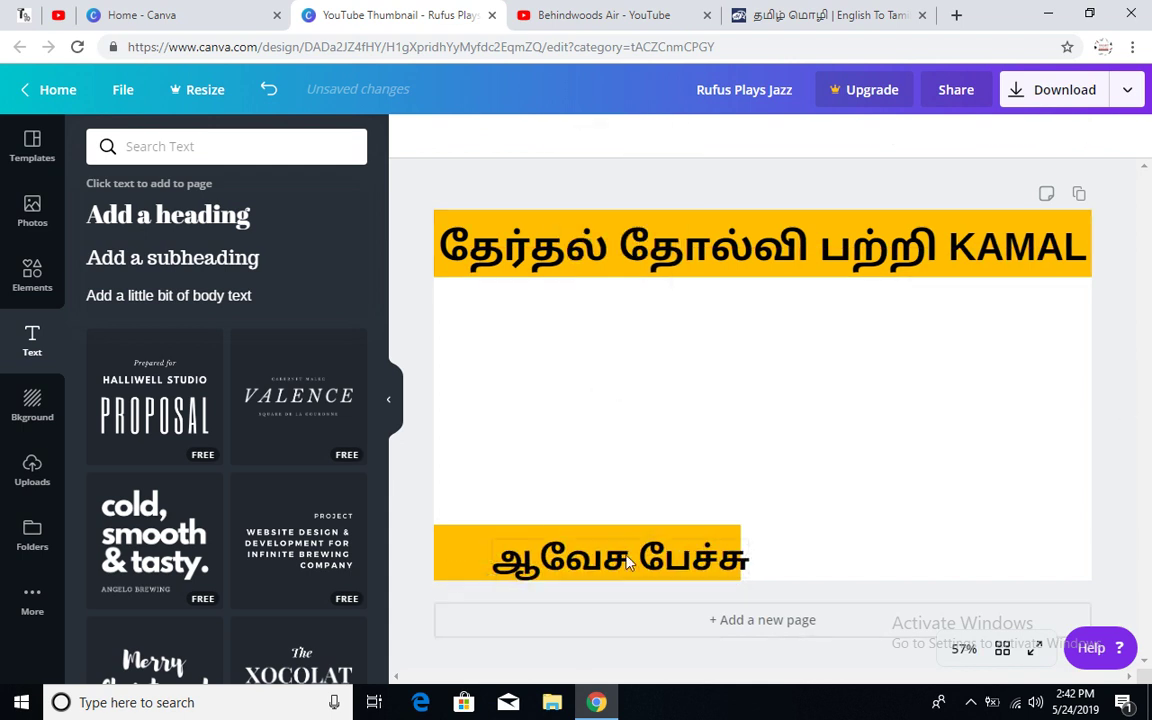
{"action": "left_click", "coordinate": [488, 545]}
{"action": "left_click_drag", "start_coordinate": [610, 548], "coordinate": [620, 550]}
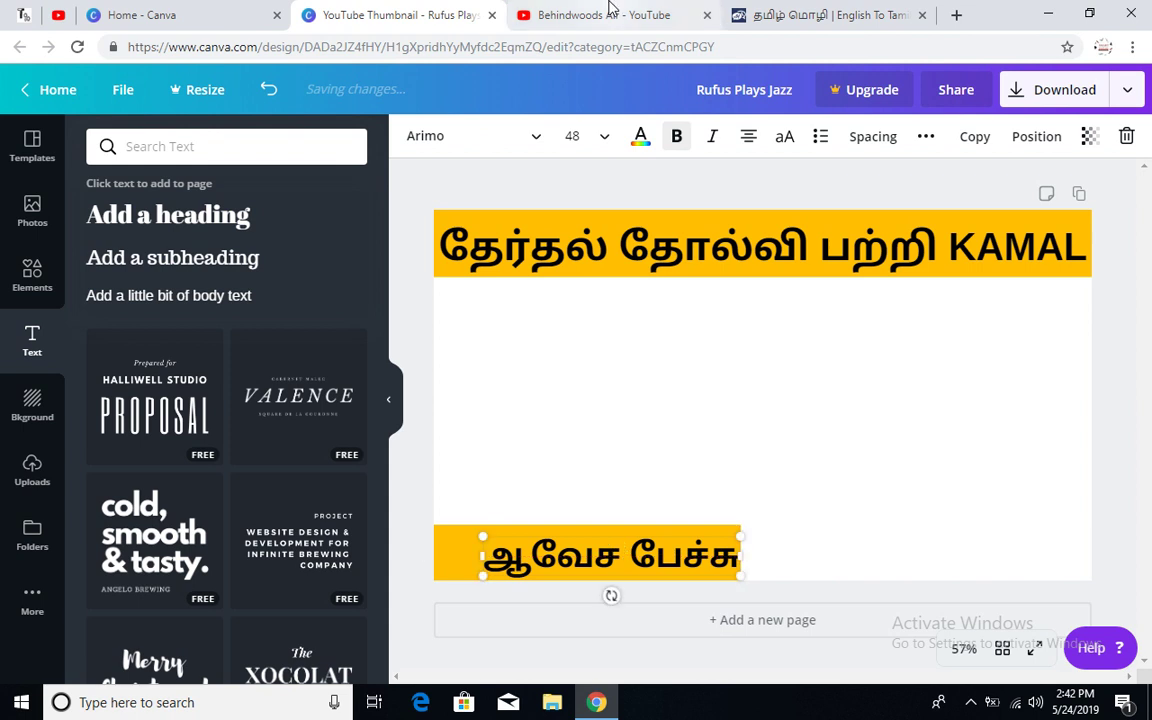
- Add a square shape, shrink it to the lower amber bar's height and place it at the bar's left end
{"action": "left_click", "coordinate": [605, 14]}
{"action": "left_click", "coordinate": [422, 10]}
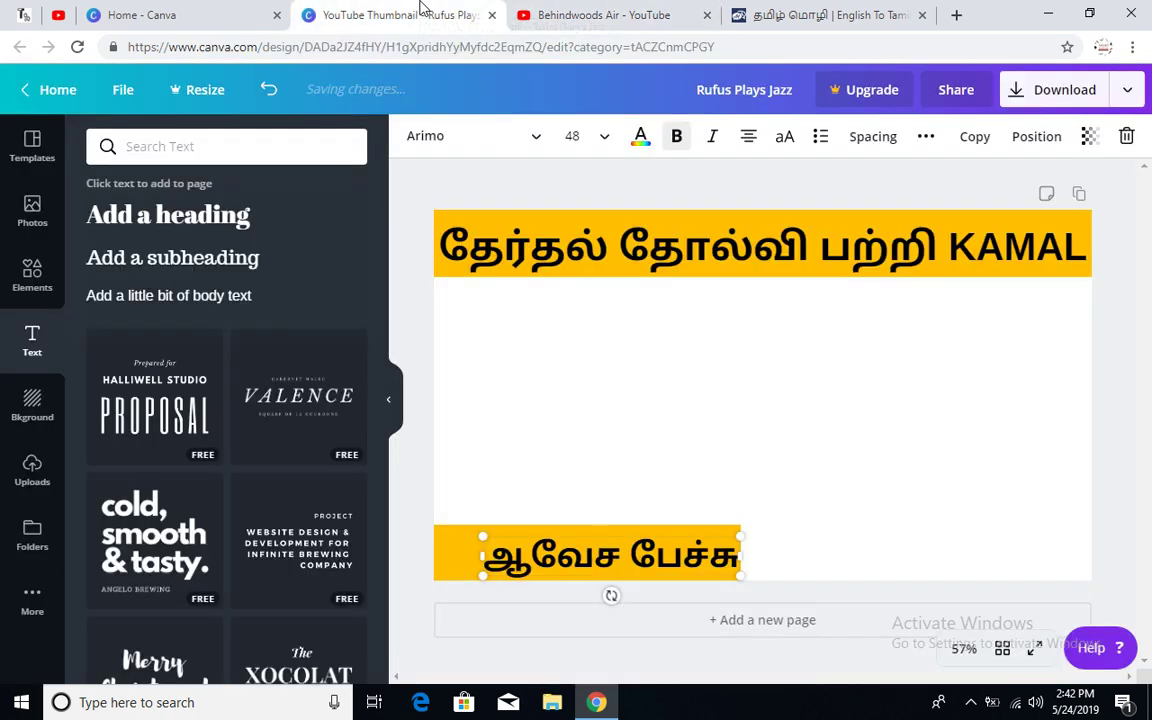
{"action": "left_click", "coordinate": [478, 305]}
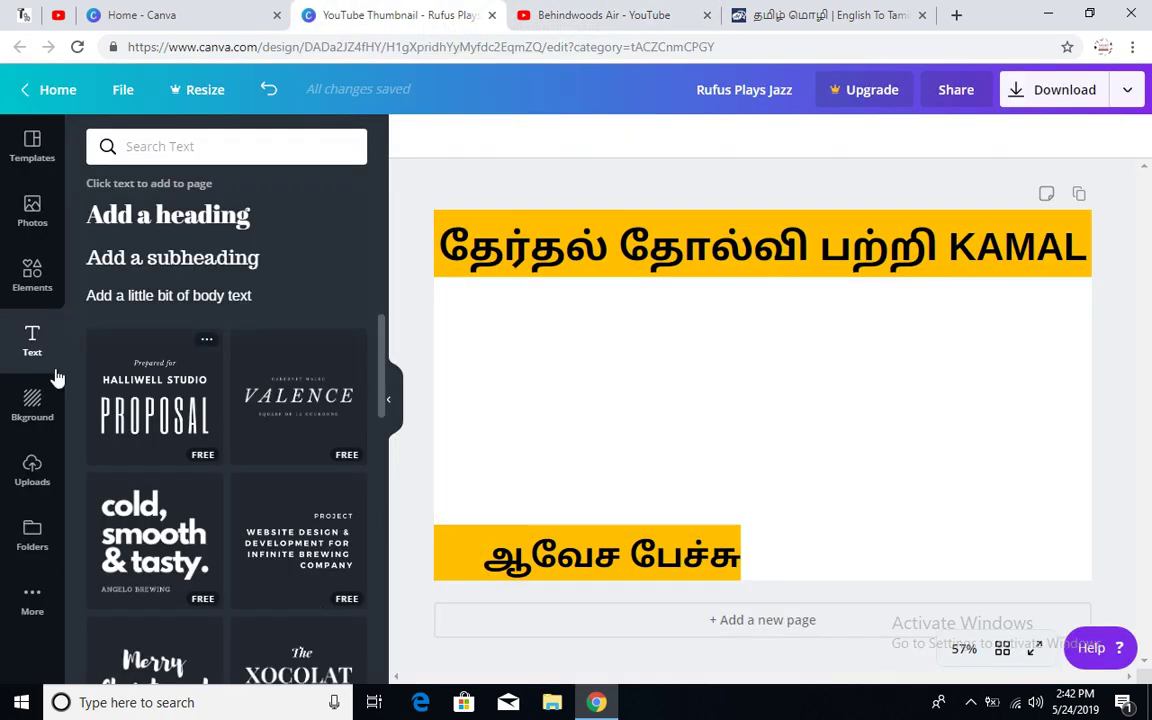
{"action": "left_click", "coordinate": [31, 268]}
{"action": "left_click", "coordinate": [335, 288]}
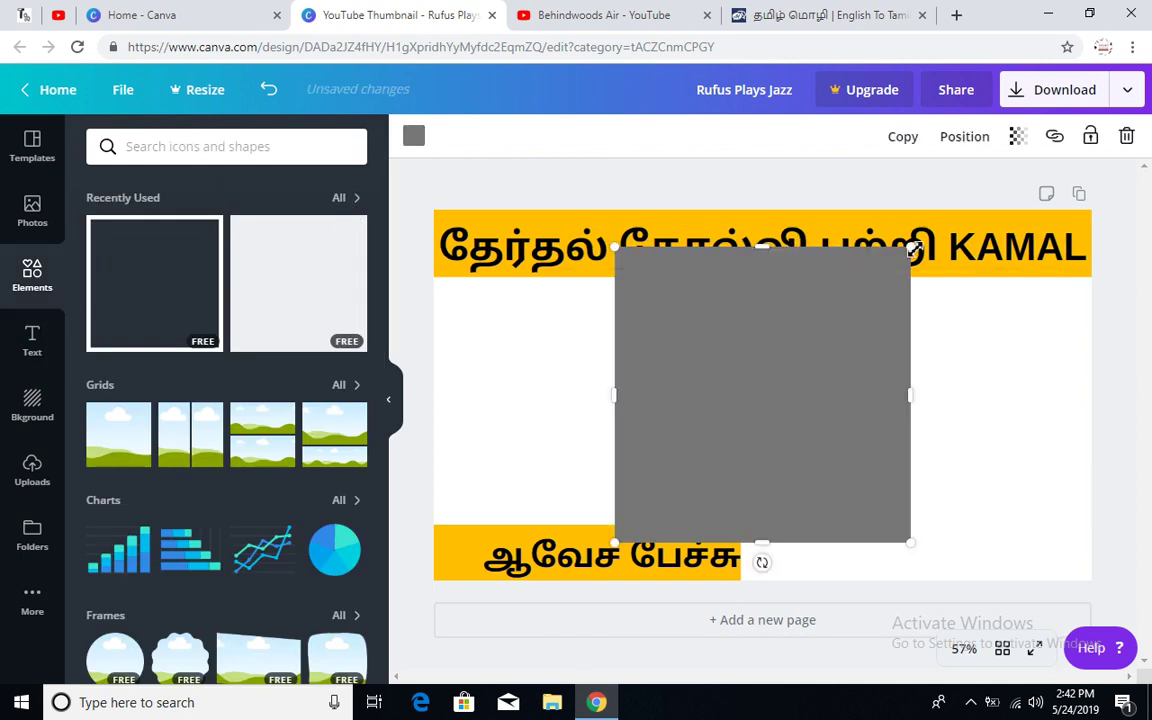
{"action": "left_click_drag", "start_coordinate": [912, 250], "coordinate": [721, 484]}
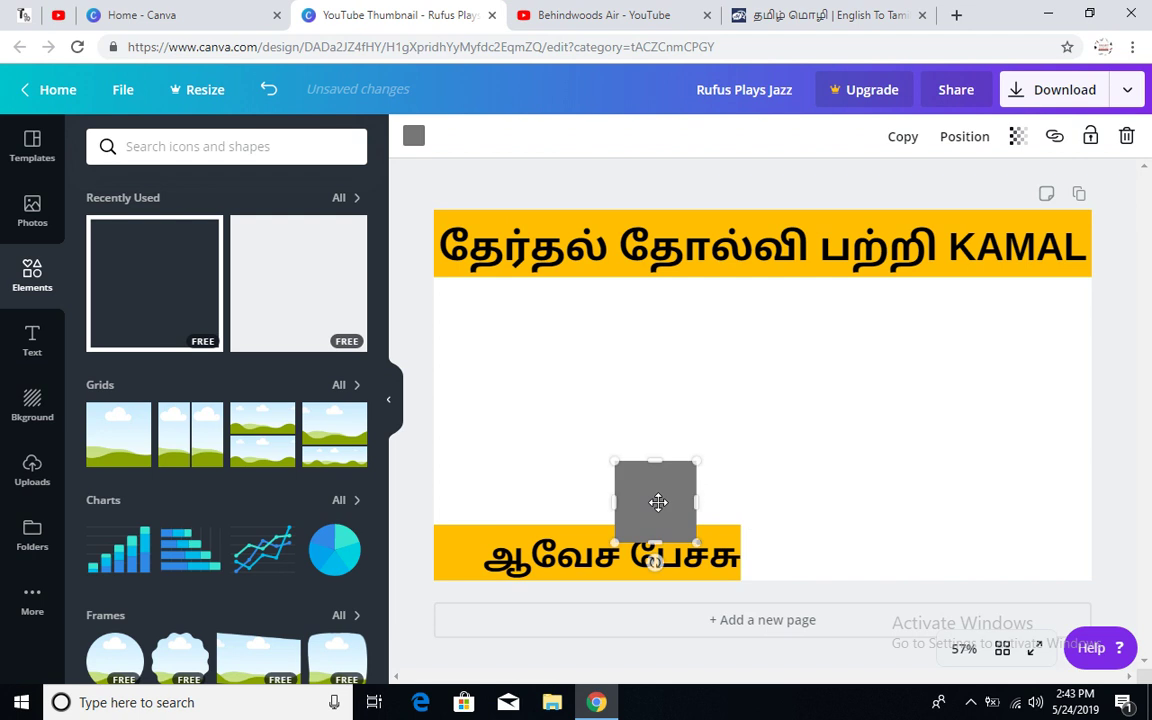
{"action": "left_click_drag", "start_coordinate": [656, 500], "coordinate": [470, 548]}
{"action": "left_click_drag", "start_coordinate": [516, 511], "coordinate": [471, 553]}
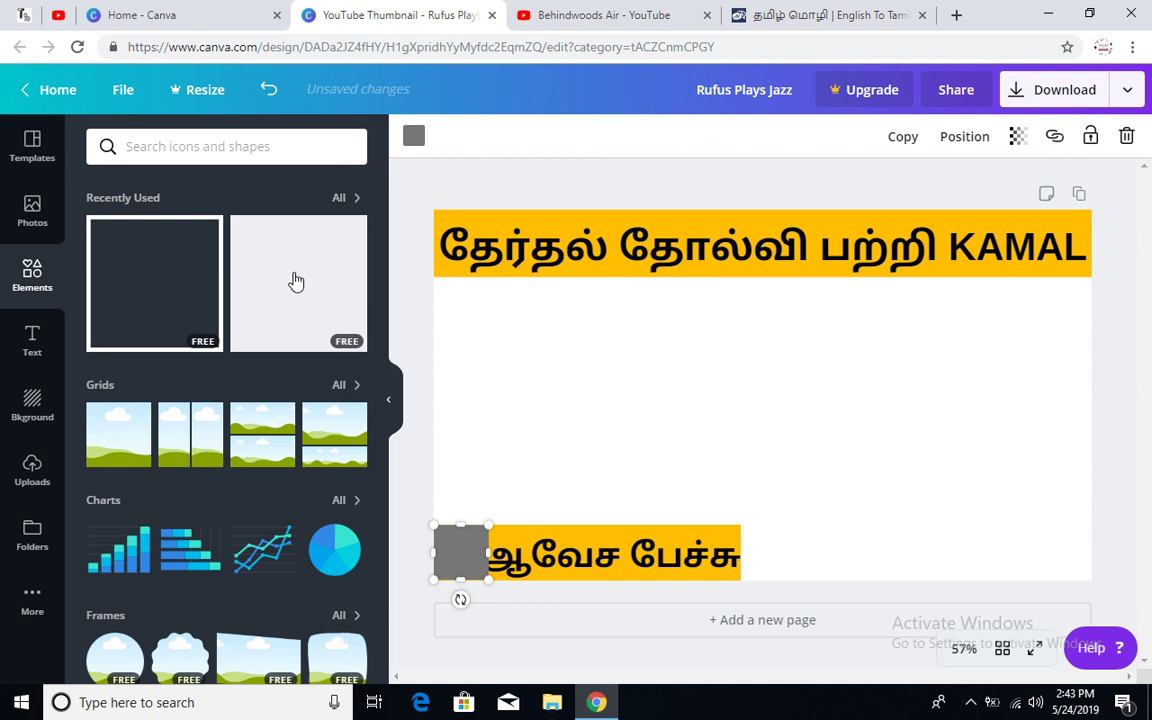
- Fill the small square with black and compare the design with the Behindwoods Air thumbnails
{"action": "left_click", "coordinate": [413, 136]}
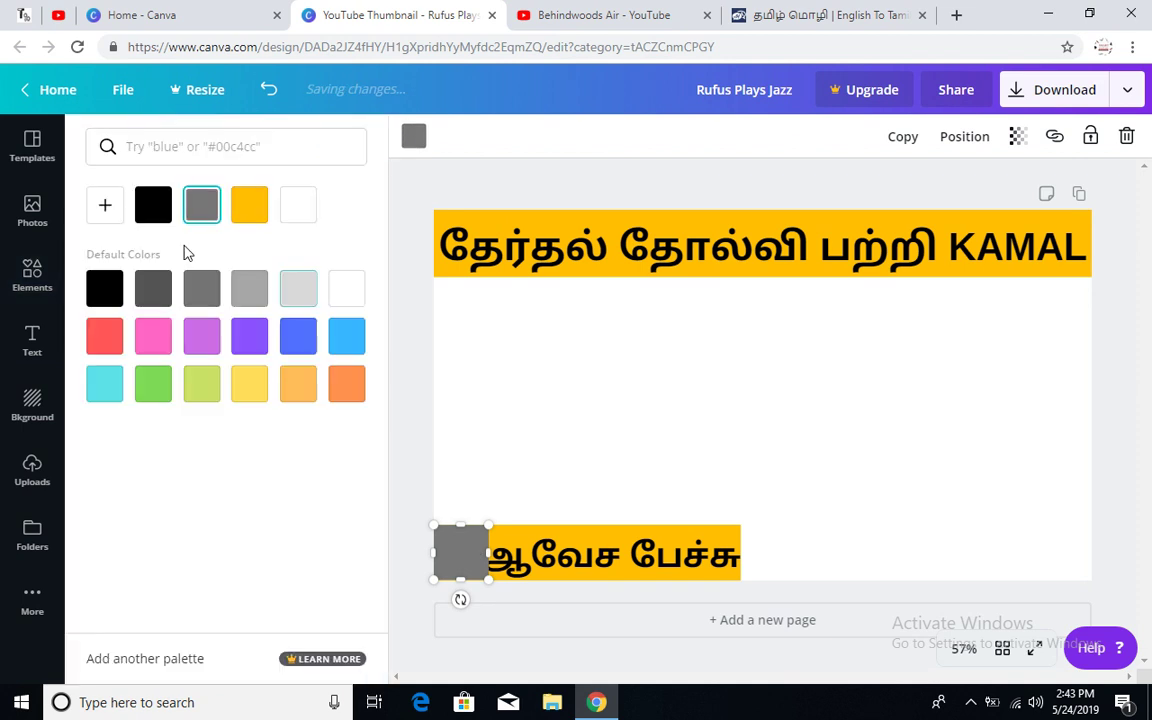
{"action": "left_click", "coordinate": [154, 203]}
{"action": "left_click", "coordinate": [673, 12]}
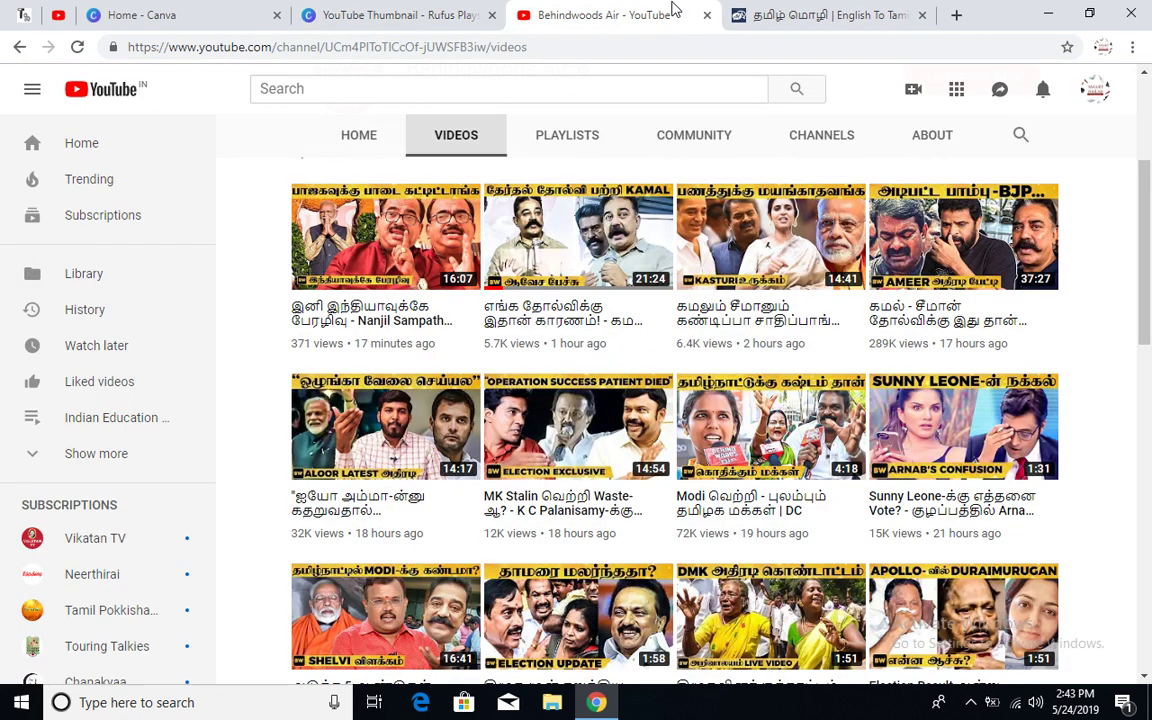
{"action": "left_click", "coordinate": [342, 14]}
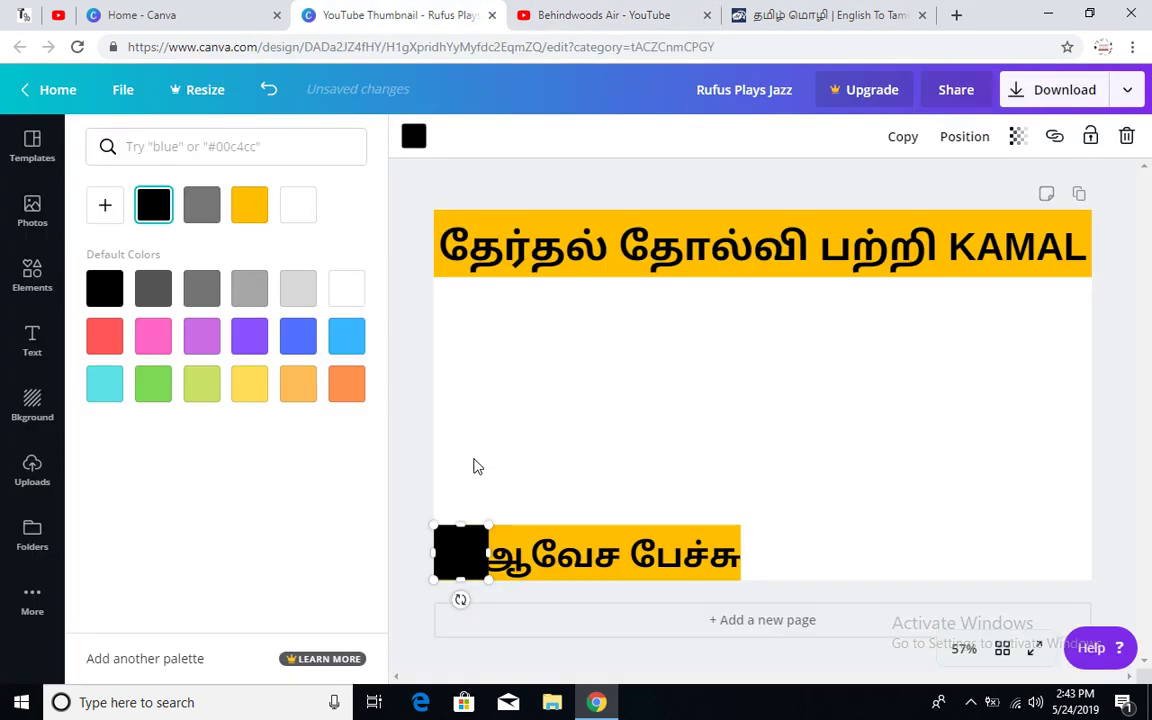
{"action": "left_click", "coordinate": [420, 455]}
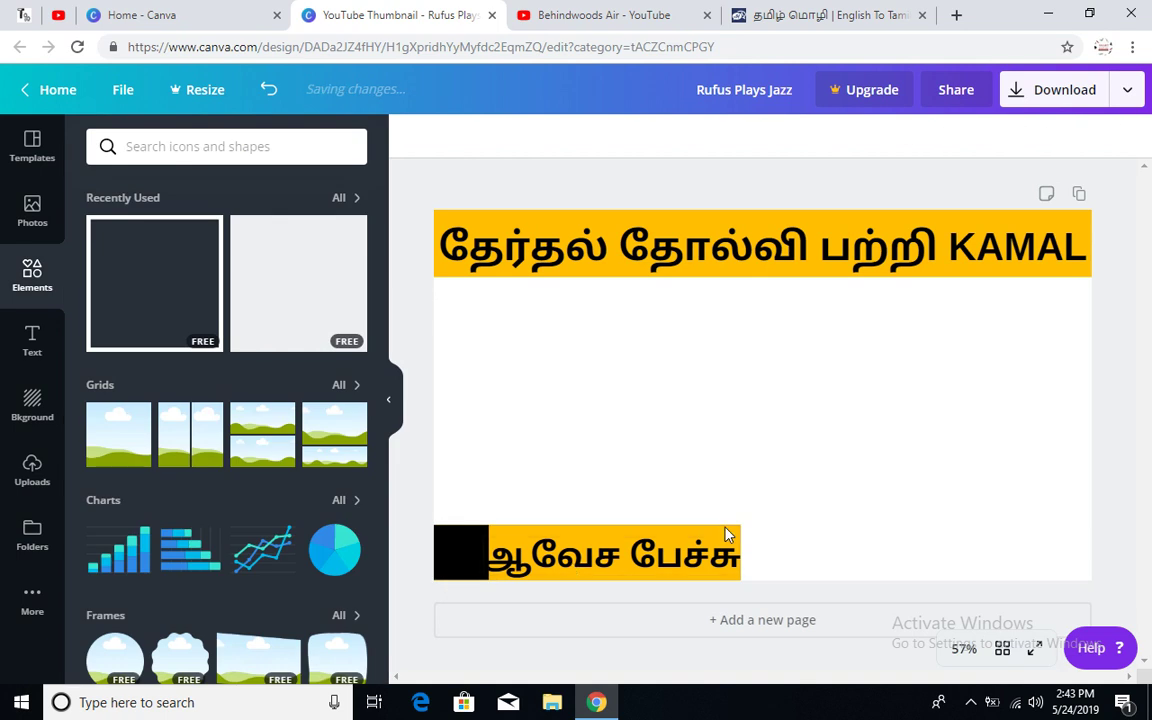
- Widen the lower amber bar to 636 and shift the ஆவேச பேச்சு text clear of the black square
{"action": "left_click", "coordinate": [743, 548]}
{"action": "left_click", "coordinate": [737, 538]}
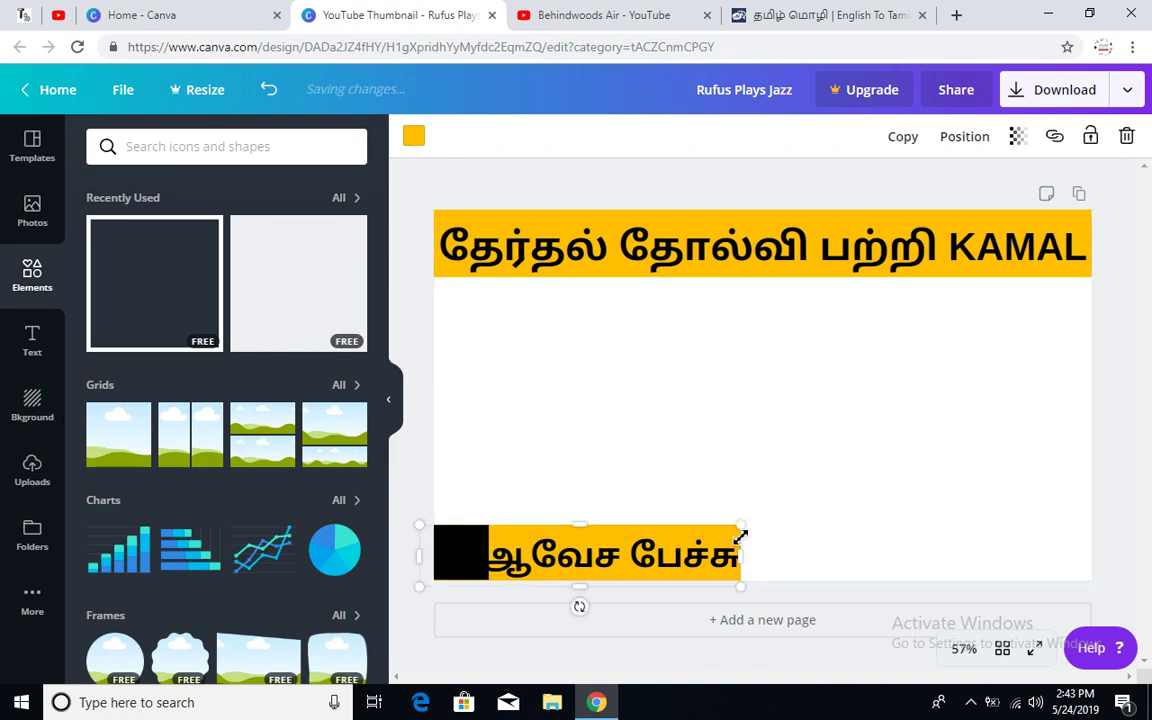
{"action": "left_click_drag", "start_coordinate": [741, 556], "coordinate": [748, 556]}
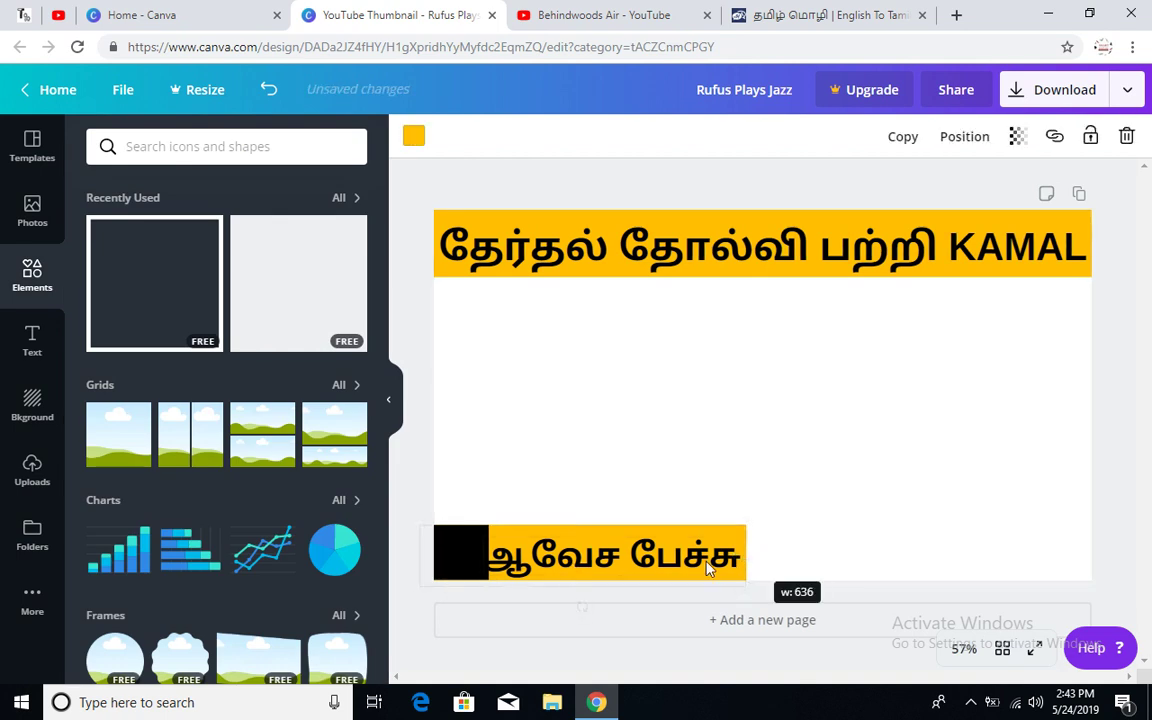
{"action": "left_click", "coordinate": [707, 568]}
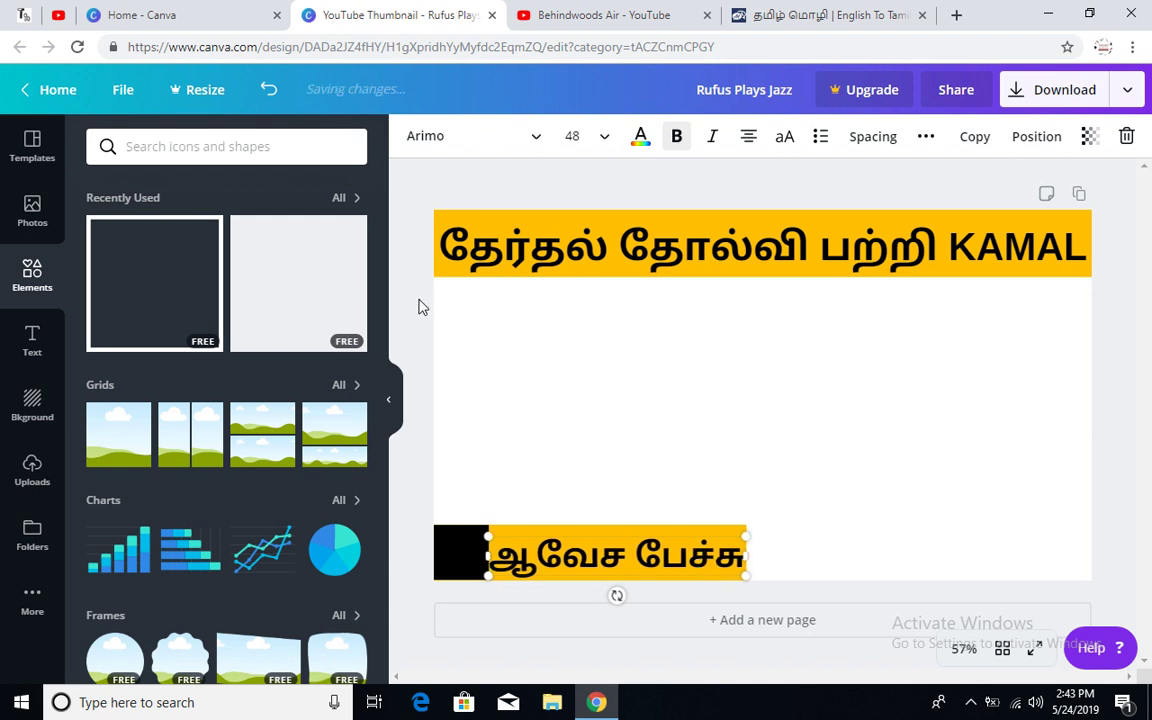
- Add a heading reading "BW" and set its text colour to the banner's amber
{"action": "left_click", "coordinate": [465, 571]}
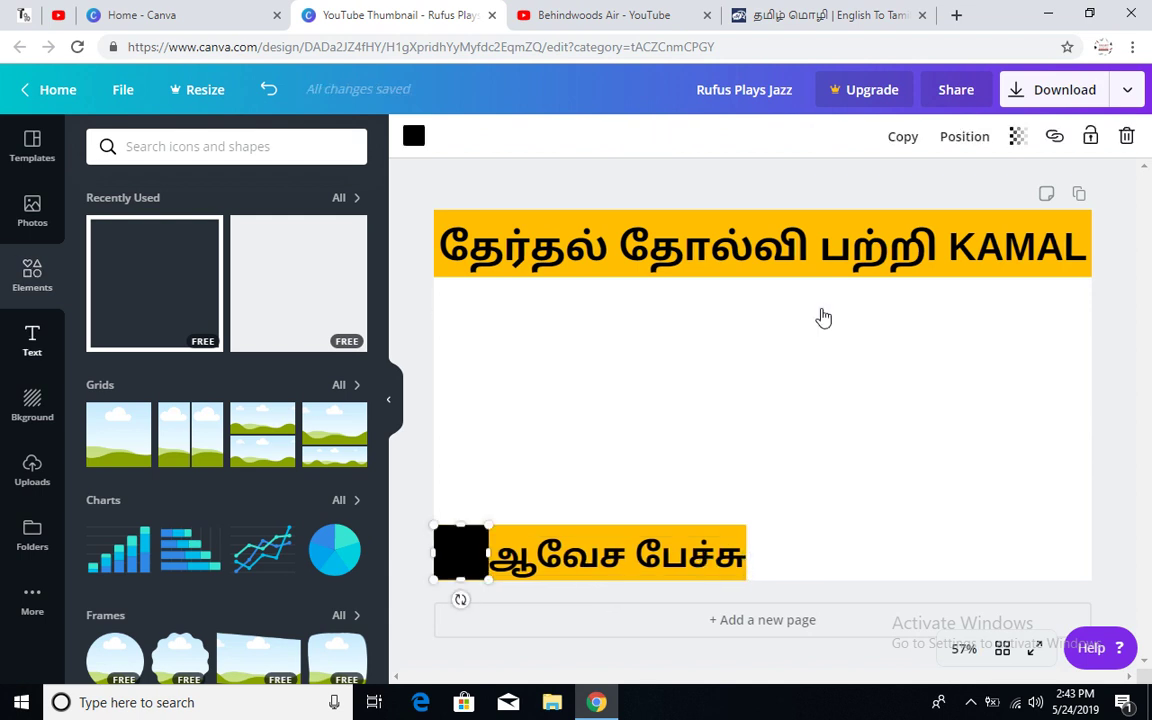
{"action": "left_click", "coordinate": [32, 340]}
{"action": "left_click", "coordinate": [205, 220]}
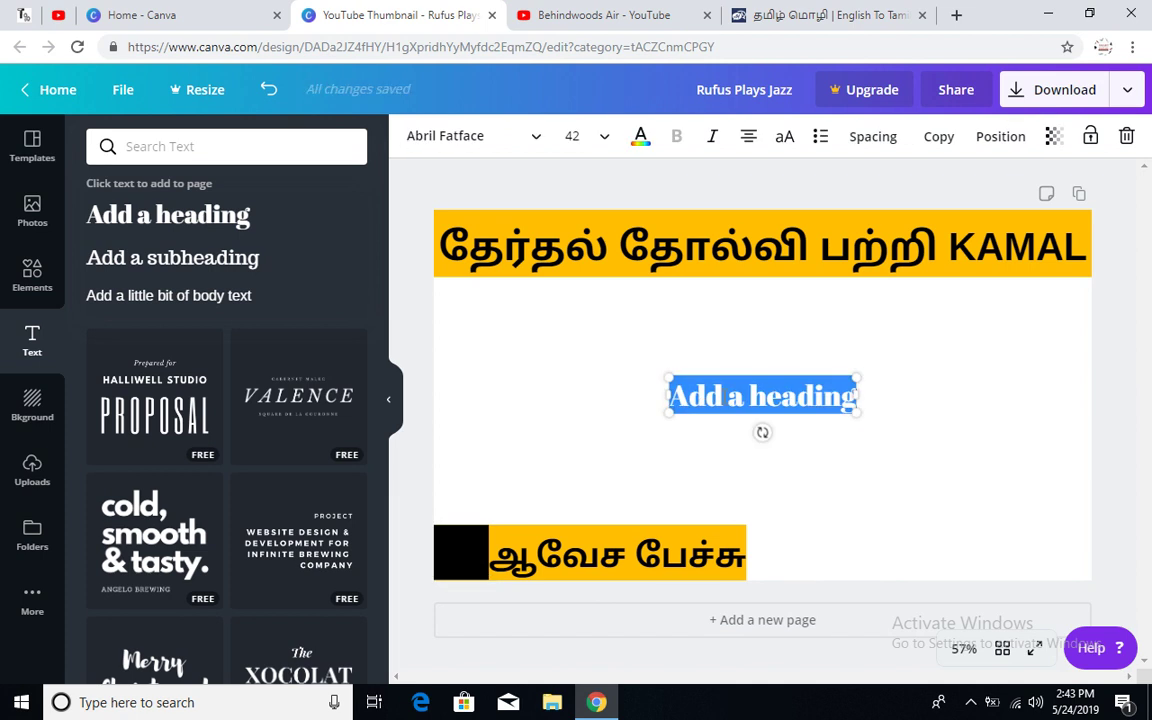
{"action": "type", "text": "BW"}
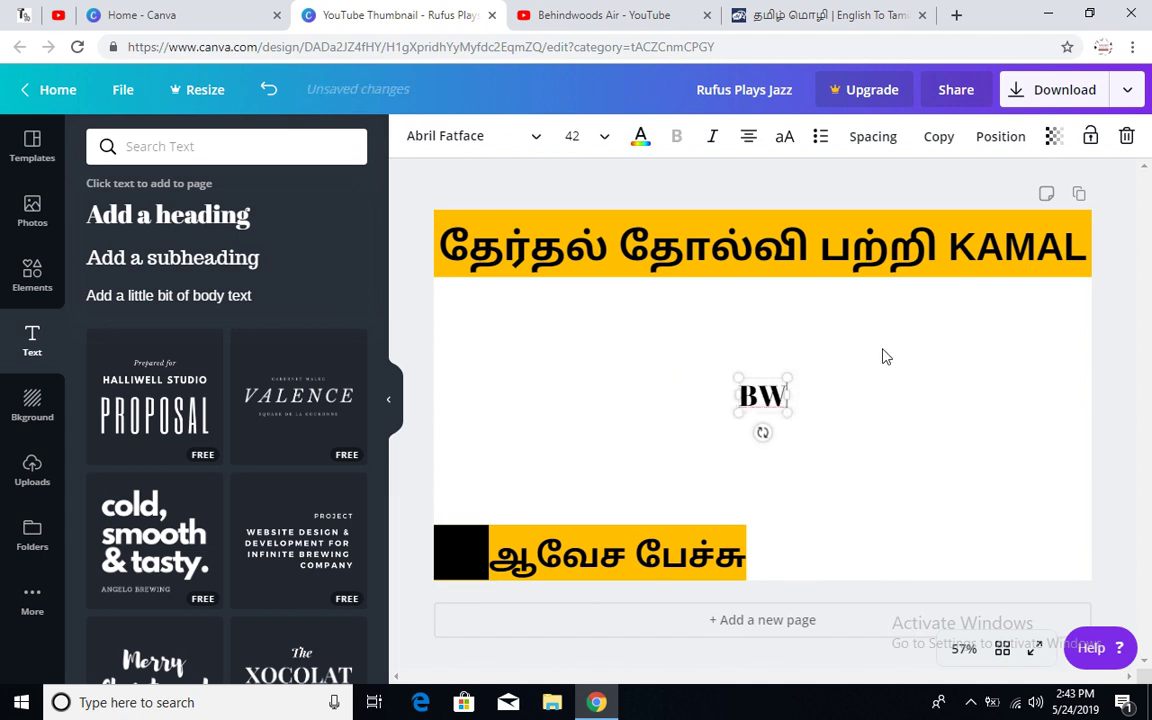
{"action": "left_click", "coordinate": [641, 136]}
{"action": "left_click", "coordinate": [201, 204]}
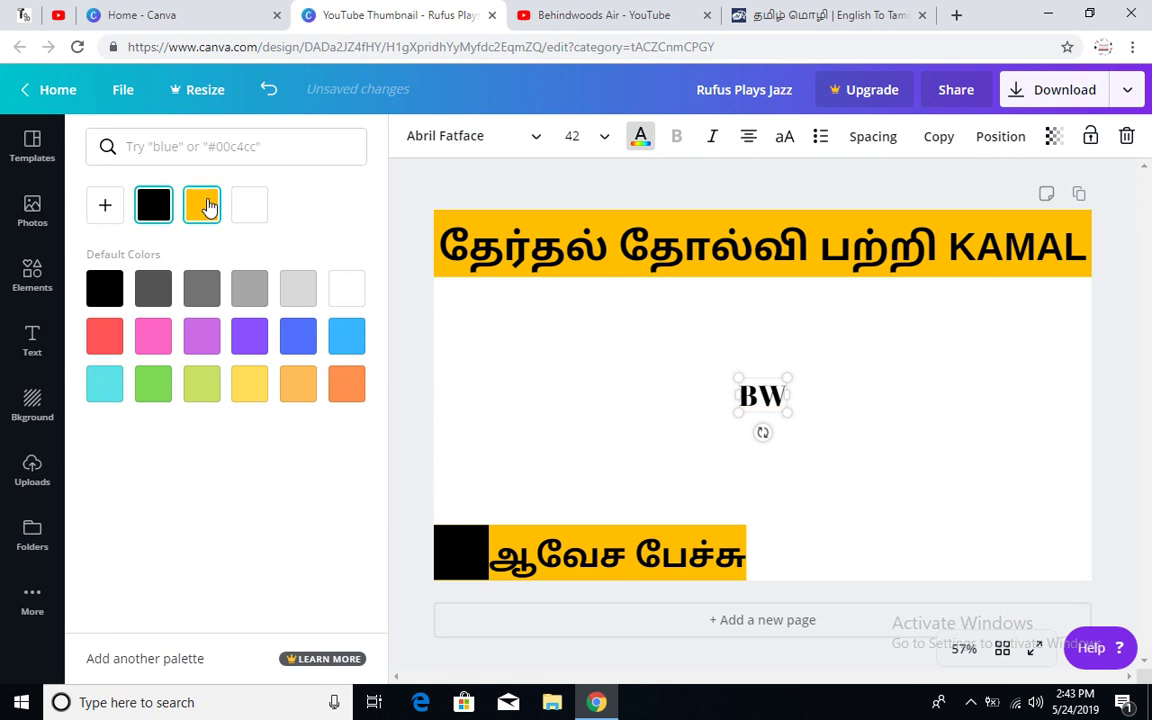
- Move the amber BW text onto the black square at the start of the lower caption bar
{"action": "left_click_drag", "start_coordinate": [740, 410], "coordinate": [474, 555]}
{"action": "left_click", "coordinate": [1110, 408]}
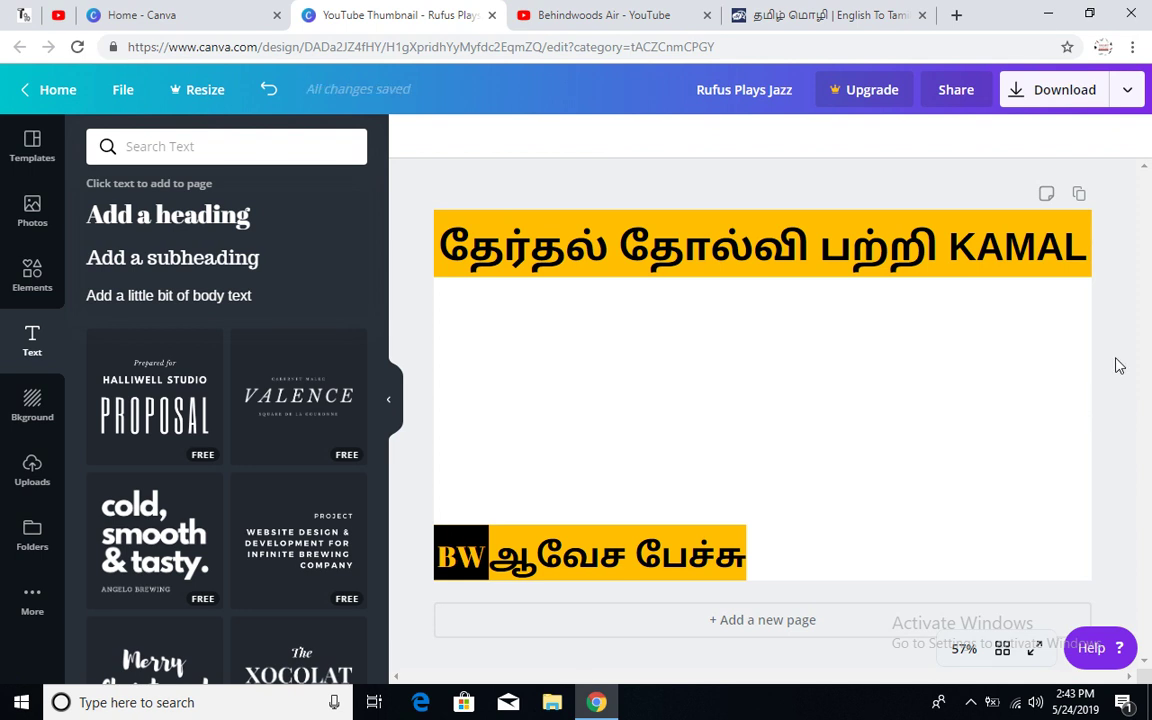
- Search the photo library for "PEOPLE"
{"action": "left_click", "coordinate": [28, 212]}
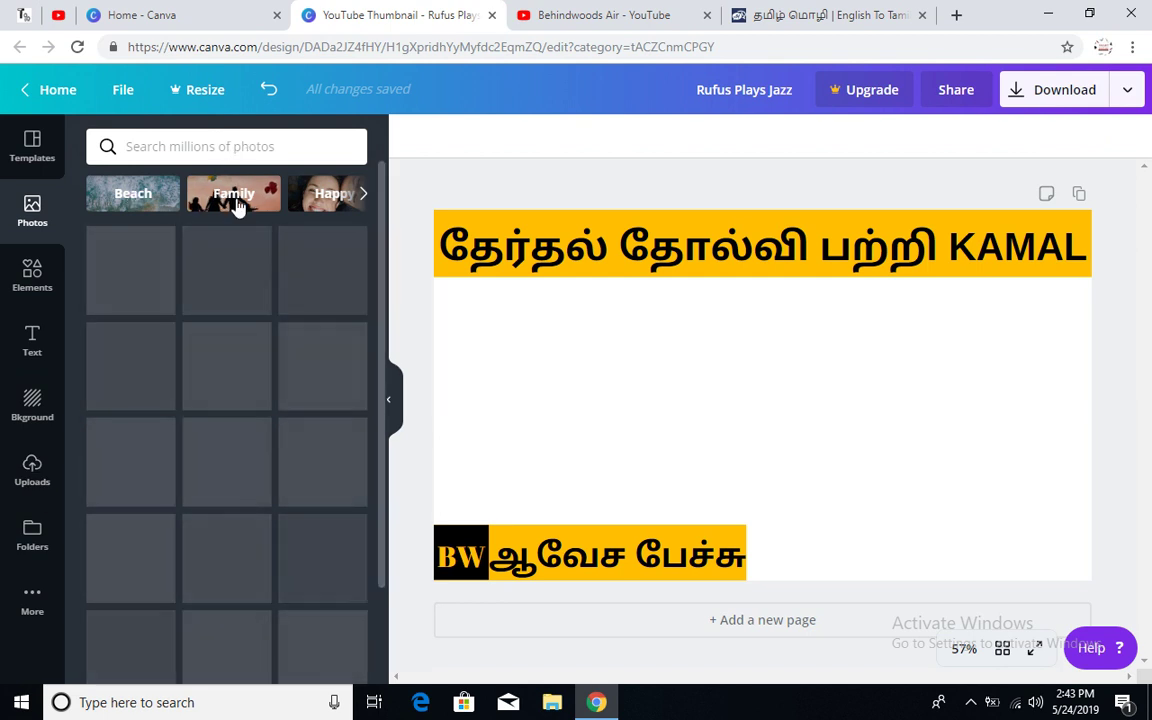
{"action": "left_click", "coordinate": [212, 147]}
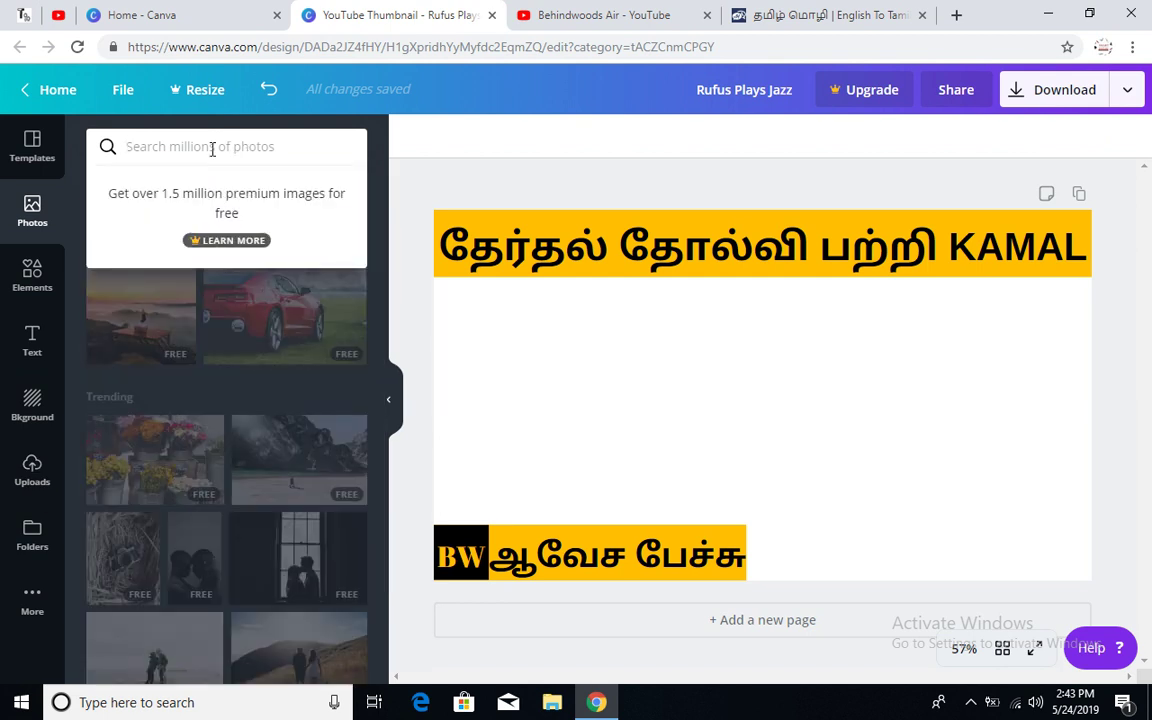
{"action": "type", "text": "PEOP"}
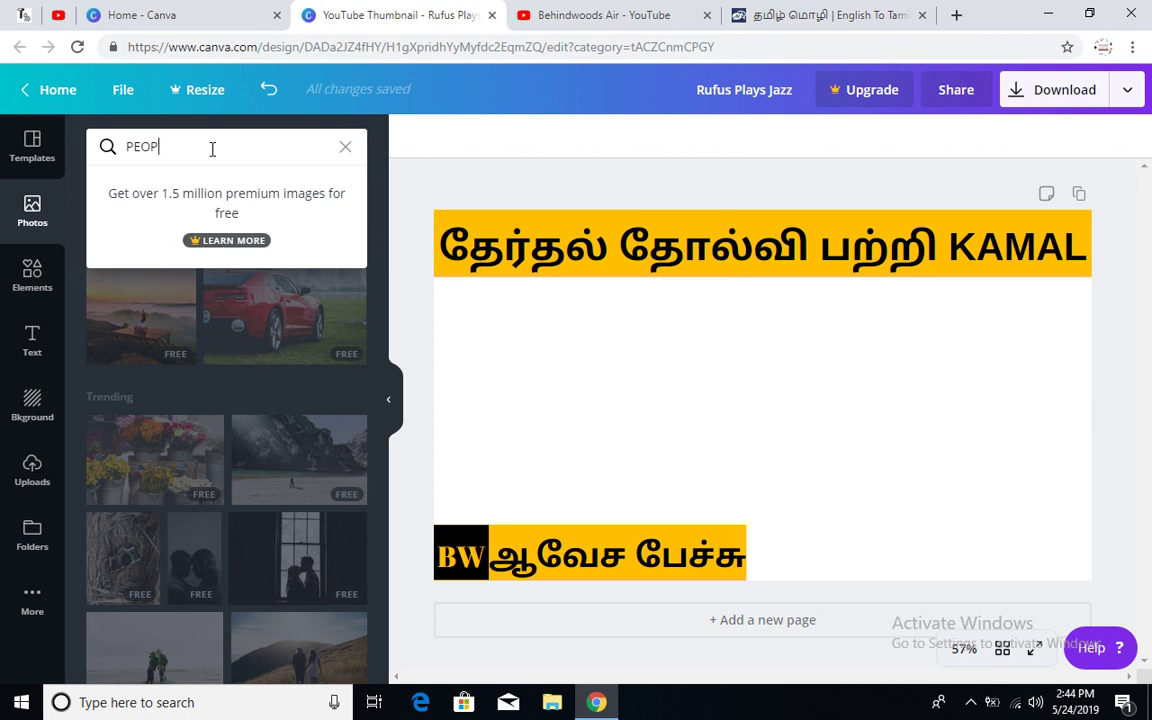
{"action": "type", "text": "LE"}
{"action": "key", "text": "Return"}
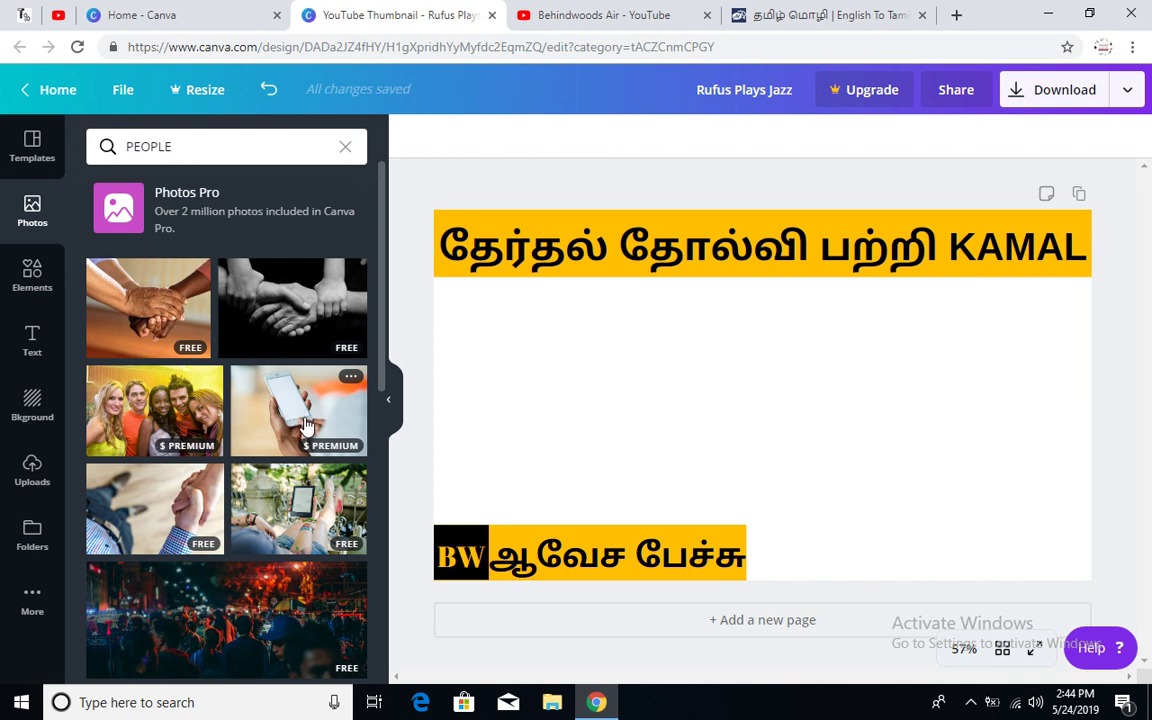
- Add the free photo of two seated people holding coffee mugs and enlarge it to cover the whole thumbnail
{"action": "scroll", "coordinate": [282, 400], "scroll_direction": "down", "scroll_amount": 1}
{"action": "scroll", "coordinate": [262, 505], "scroll_direction": "down", "scroll_amount": 5}
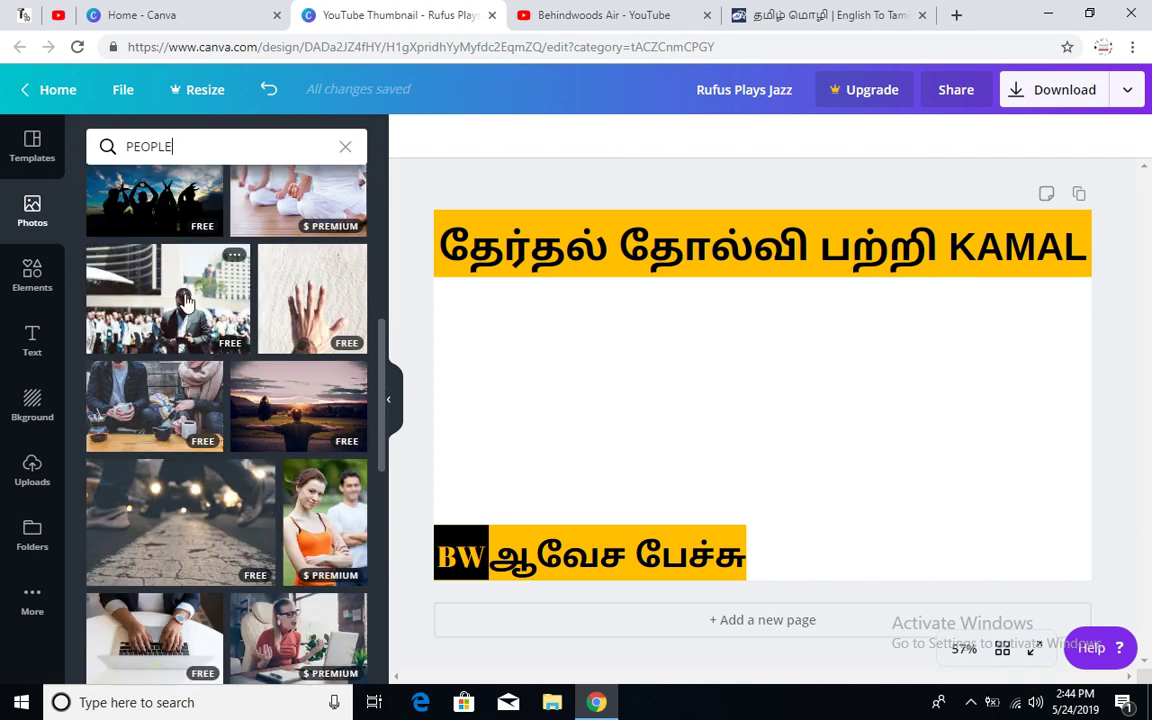
{"action": "left_click", "coordinate": [168, 410]}
{"action": "left_click_drag", "start_coordinate": [738, 381], "coordinate": [663, 350]}
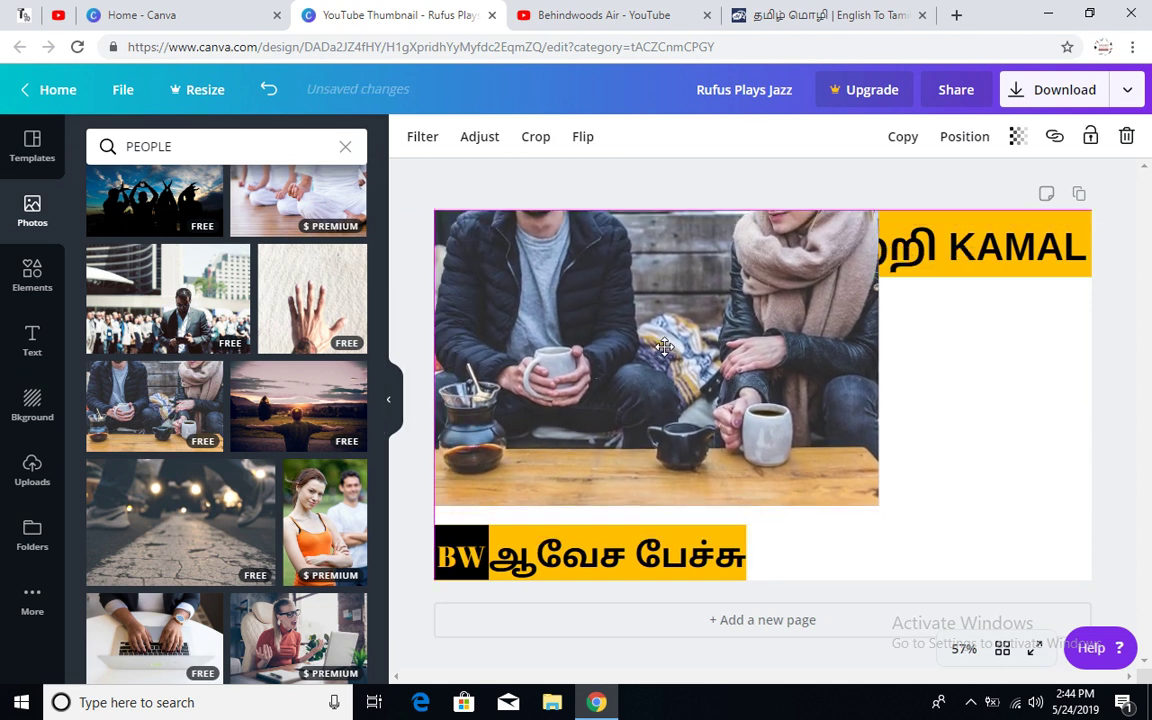
{"action": "left_click_drag", "start_coordinate": [880, 508], "coordinate": [1122, 610]}
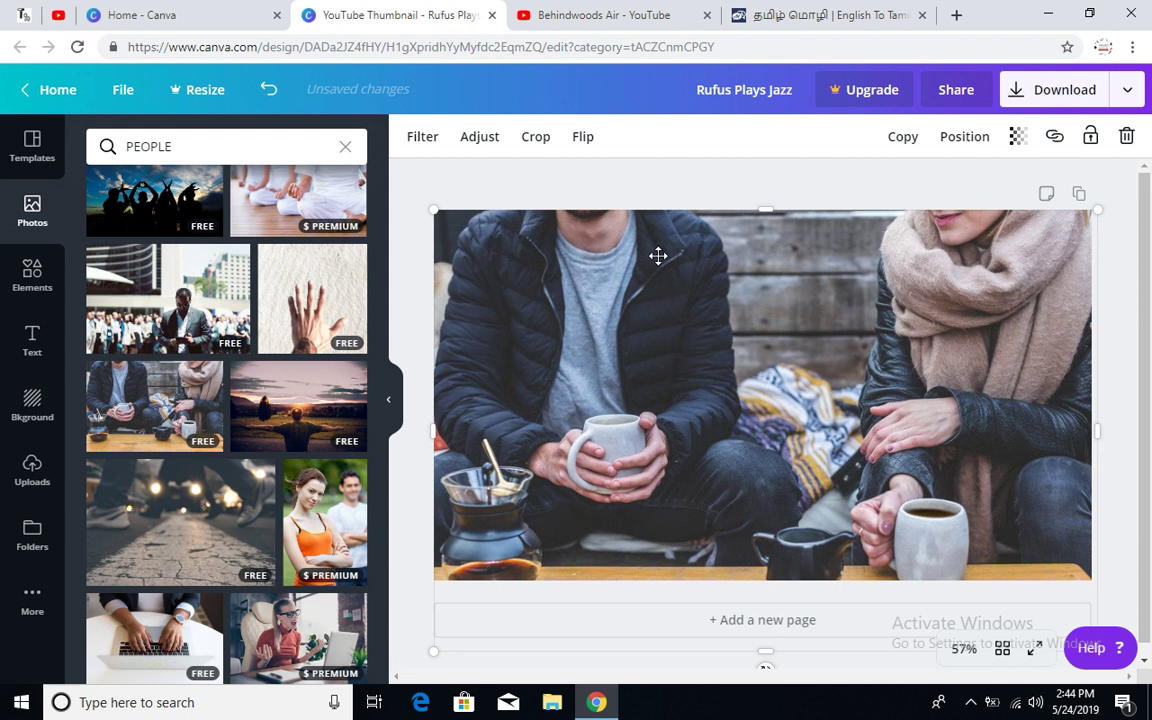
- Send the coffee photo backward until it lies behind both amber bars, their texts and the BW badge
{"action": "left_click", "coordinate": [966, 145]}
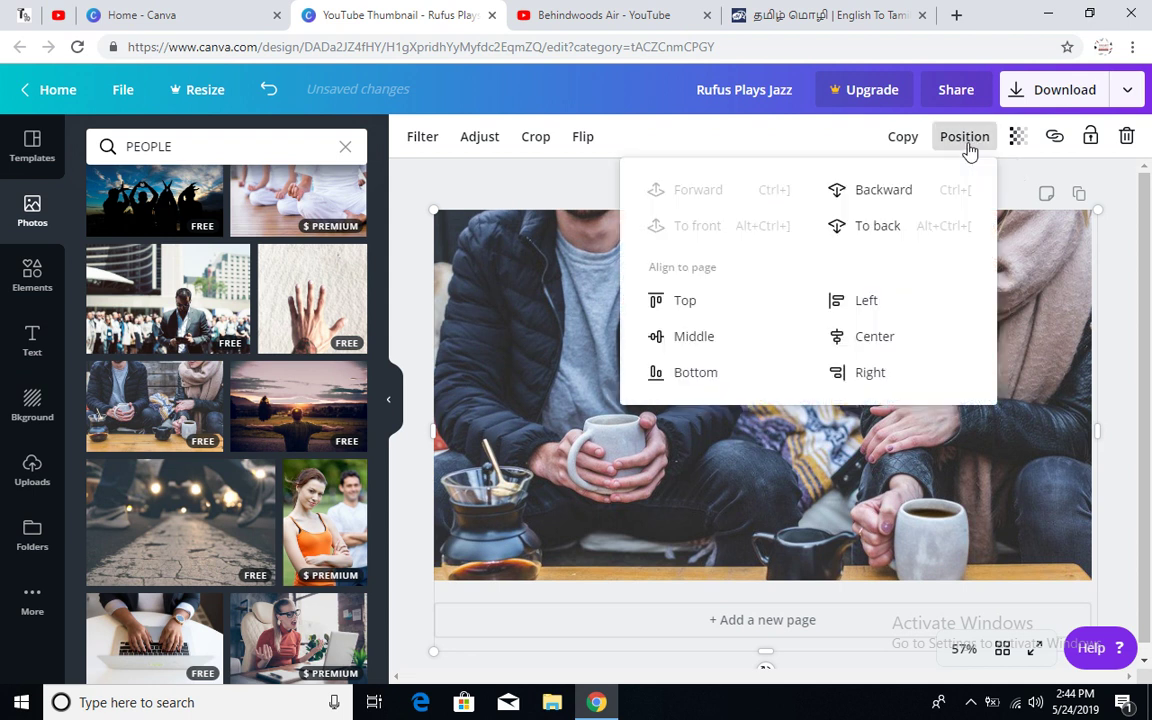
{"action": "left_click", "coordinate": [884, 200]}
{"action": "left_click", "coordinate": [884, 200]}
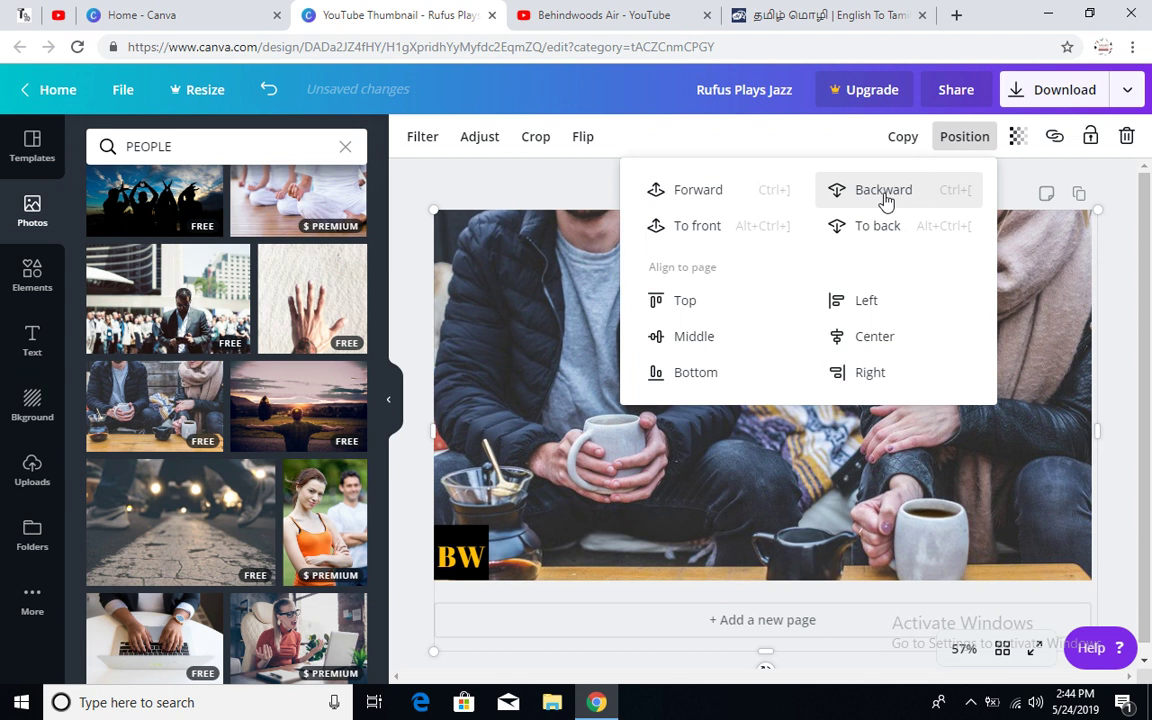
{"action": "left_click", "coordinate": [884, 200]}
{"action": "left_click", "coordinate": [884, 200]}
{"action": "left_click", "coordinate": [884, 200]}
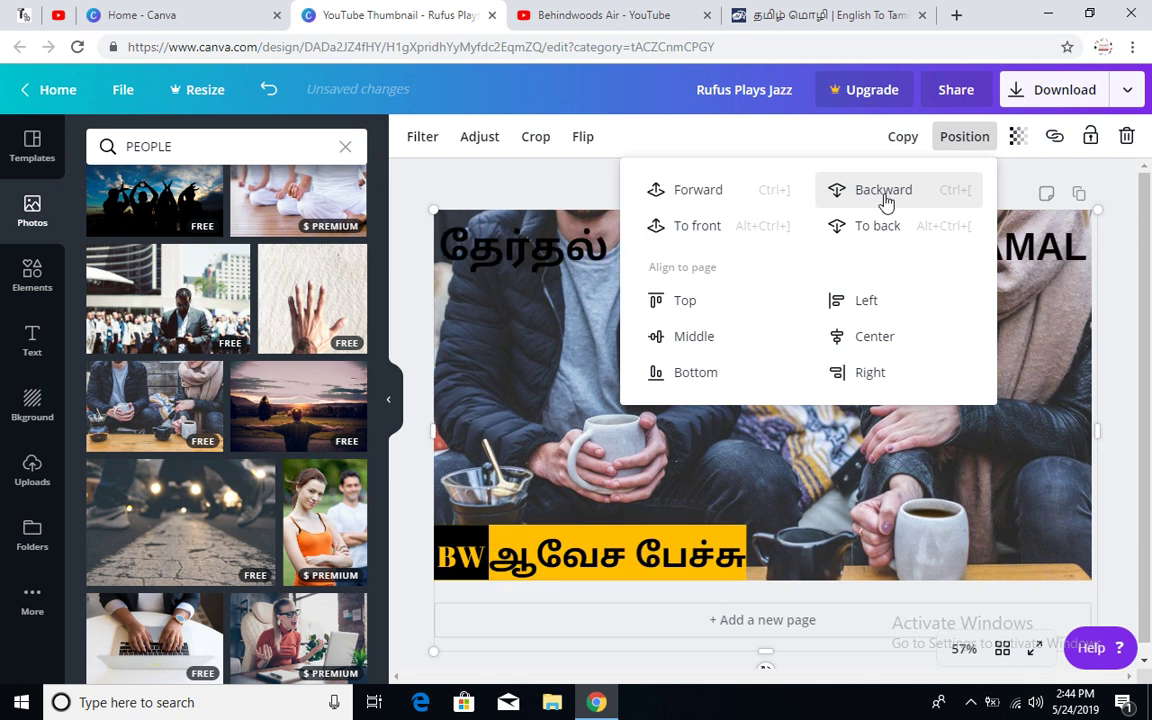
{"action": "left_click", "coordinate": [884, 200]}
{"action": "left_click", "coordinate": [1120, 280]}
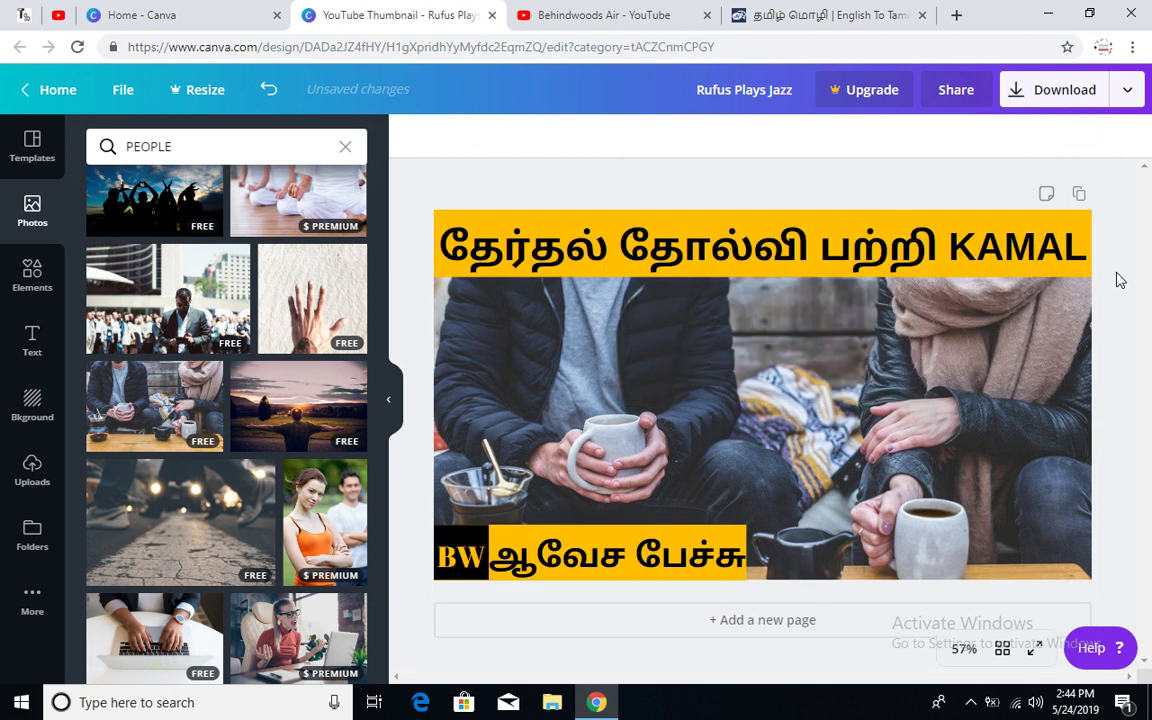
- Check the Behindwoods Air thumbnails, then duplicate the தேர்தல் தோல்வி பற்றி KAMAL heading and lay the copy almost exactly over the original to thicken it
{"action": "left_click", "coordinate": [669, 10]}
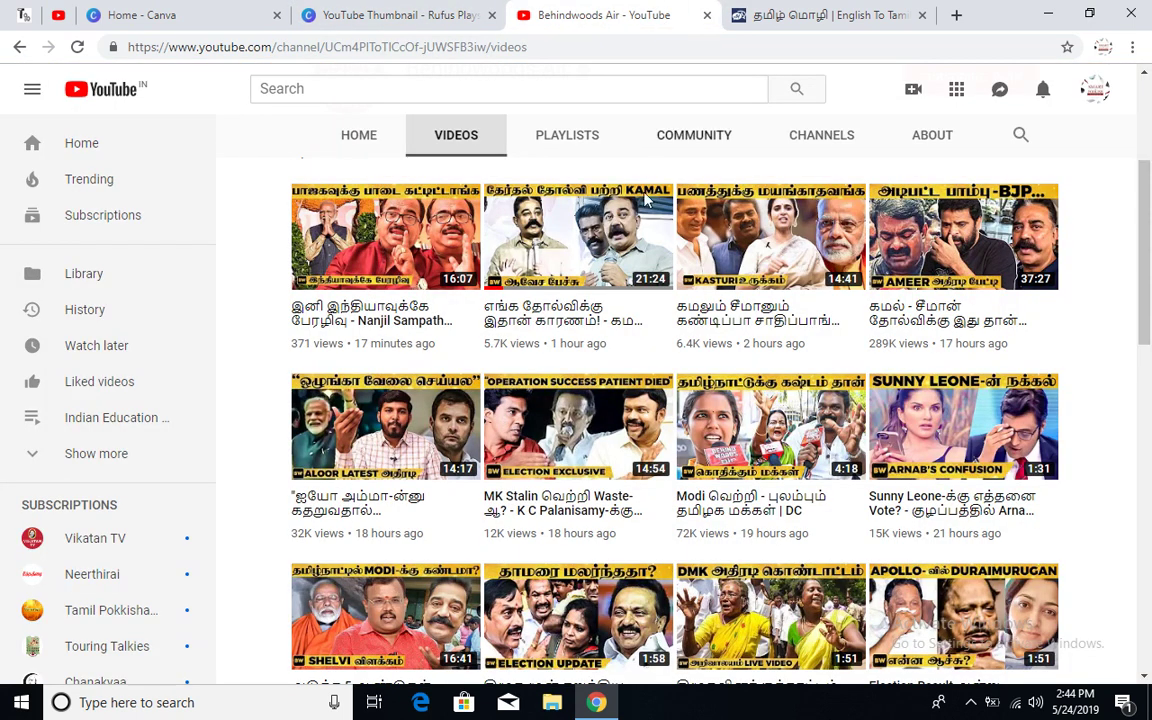
{"action": "left_click", "coordinate": [405, 10]}
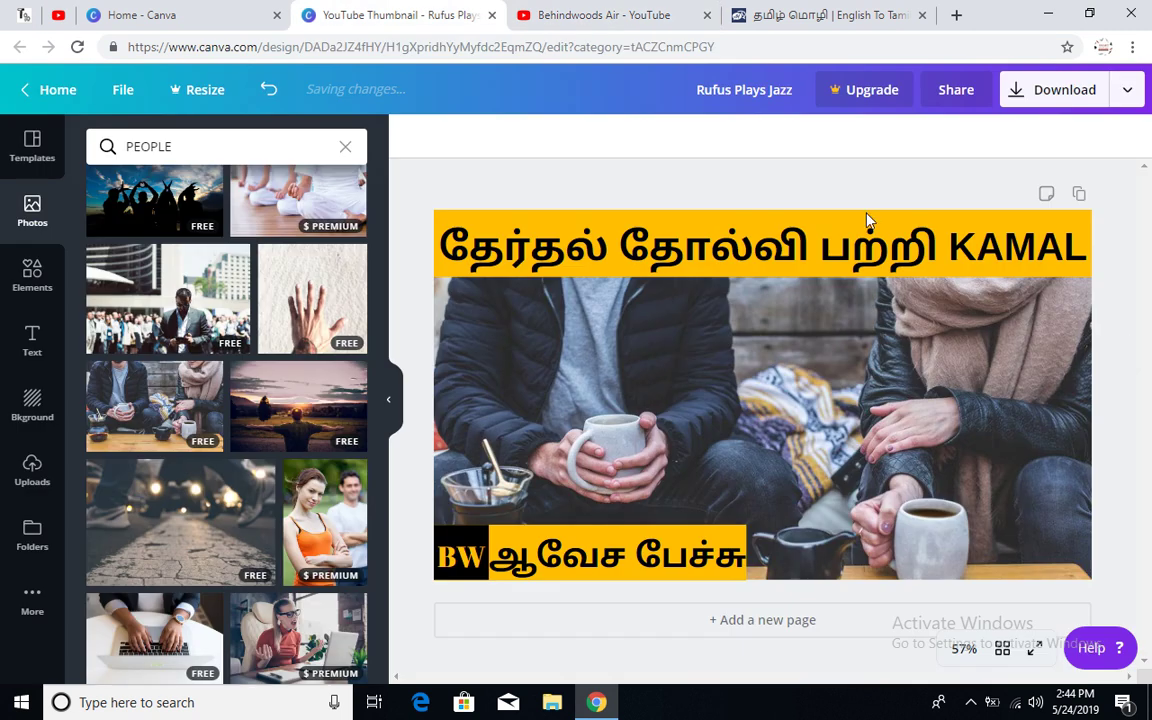
{"action": "left_click", "coordinate": [878, 262]}
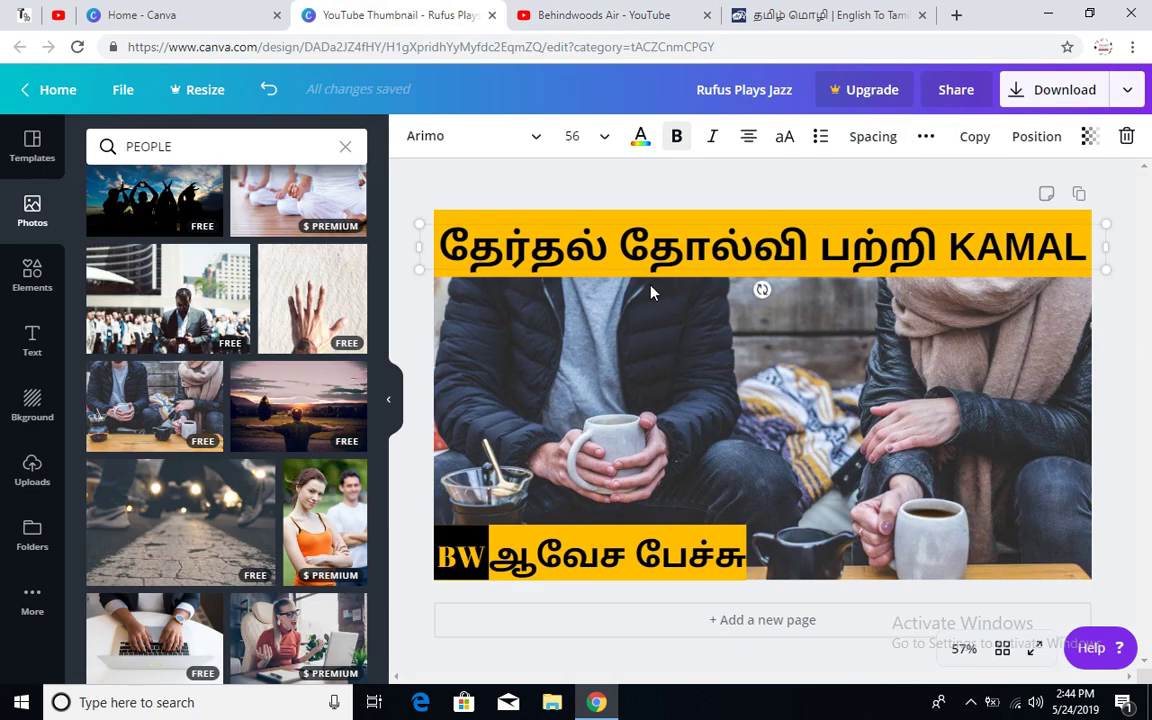
{"action": "left_click", "coordinate": [979, 150]}
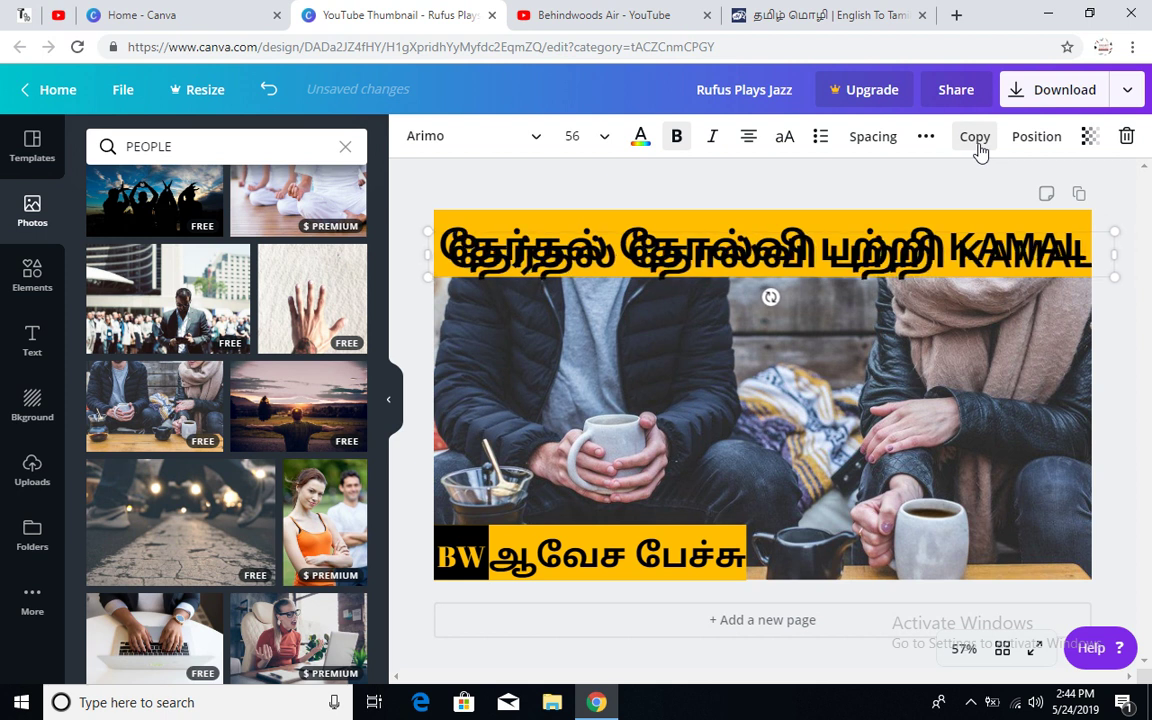
{"action": "key", "text": "ctrl+z"}
{"action": "key", "text": "ctrl+z"}
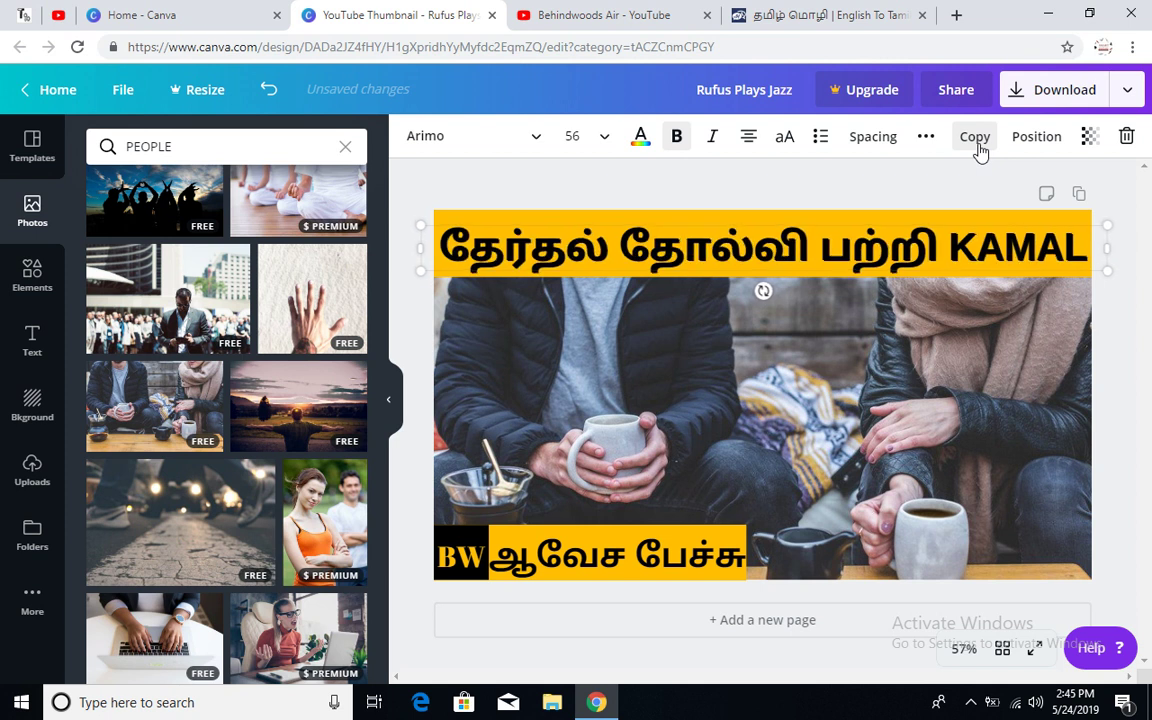
{"action": "left_click", "coordinate": [1120, 335]}
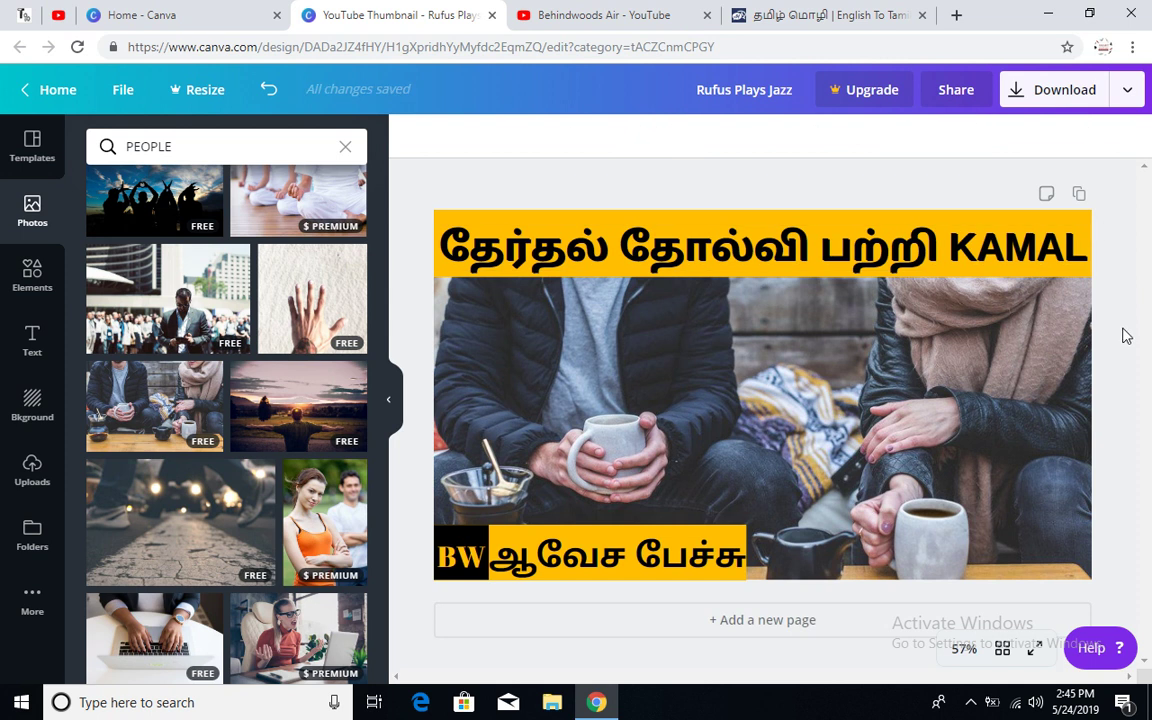
- Preview the thumbnail at 25% and 10% zoom, and return the view to 50%
{"action": "left_click", "coordinate": [962, 649]}
{"action": "left_click", "coordinate": [965, 484]}
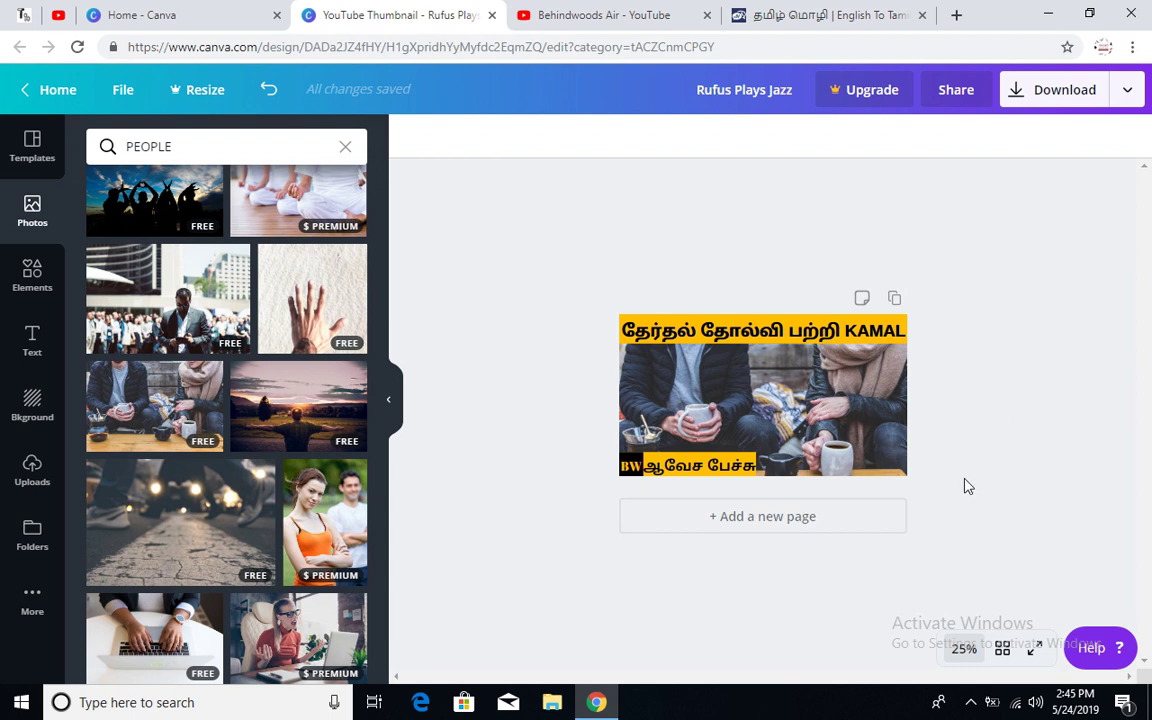
{"action": "left_click", "coordinate": [960, 512]}
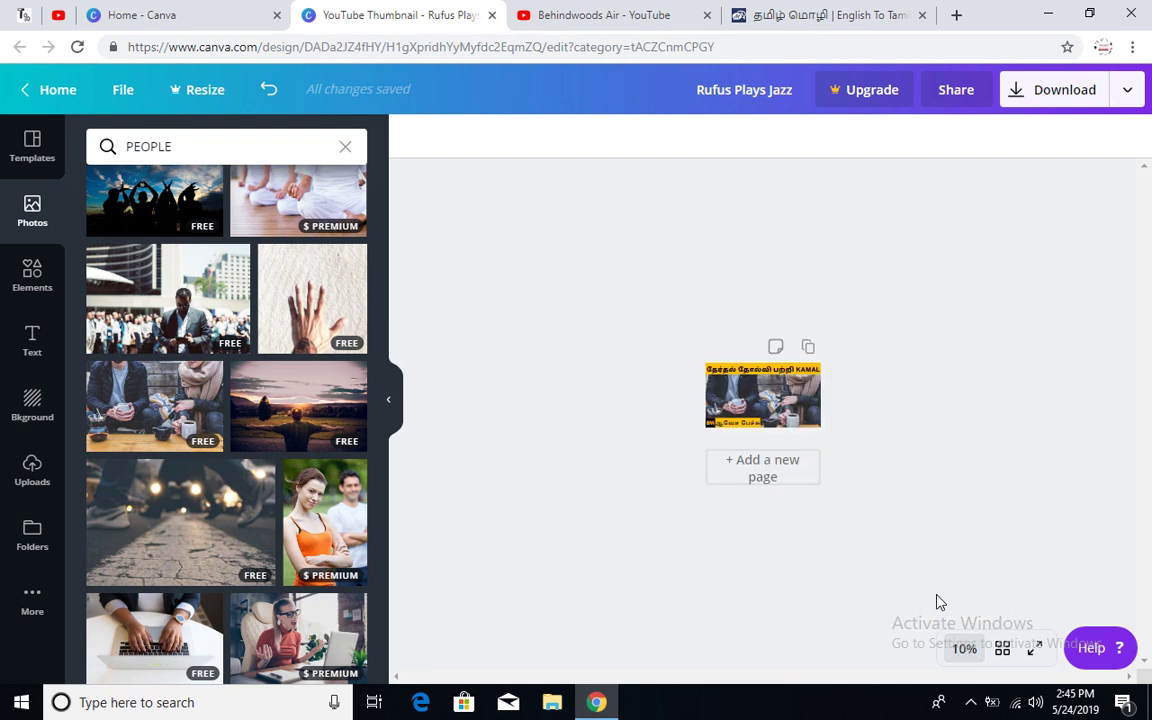
{"action": "left_click", "coordinate": [964, 648]}
{"action": "left_click", "coordinate": [947, 440]}
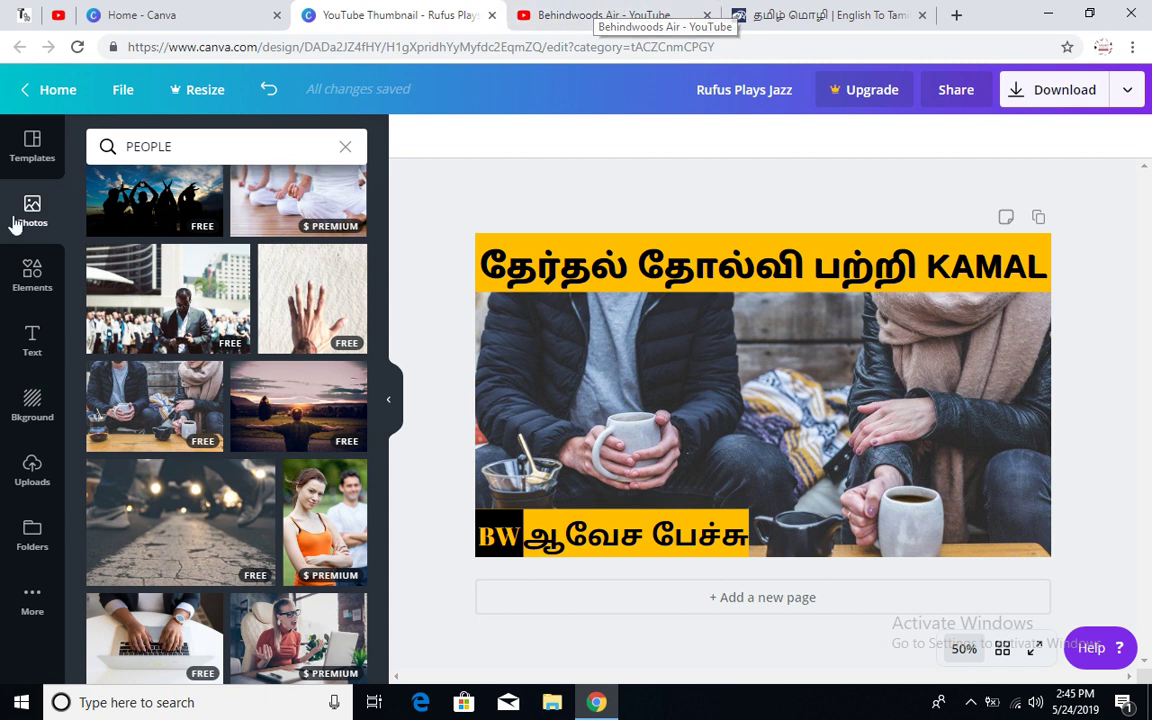
- Browse the Music YouTube Thumbnail templates and compare the design with the Behindwoods Air thumbnails on YouTube
{"action": "left_click", "coordinate": [46, 157]}
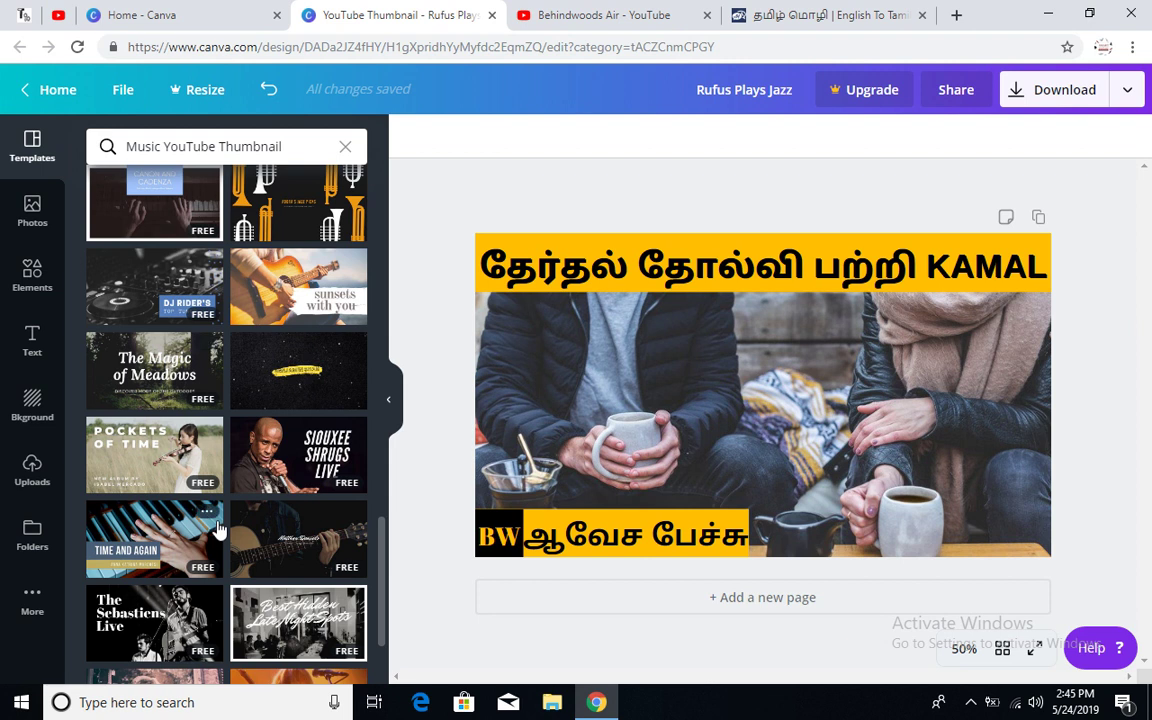
{"action": "scroll", "coordinate": [190, 478], "scroll_direction": "down", "scroll_amount": 2}
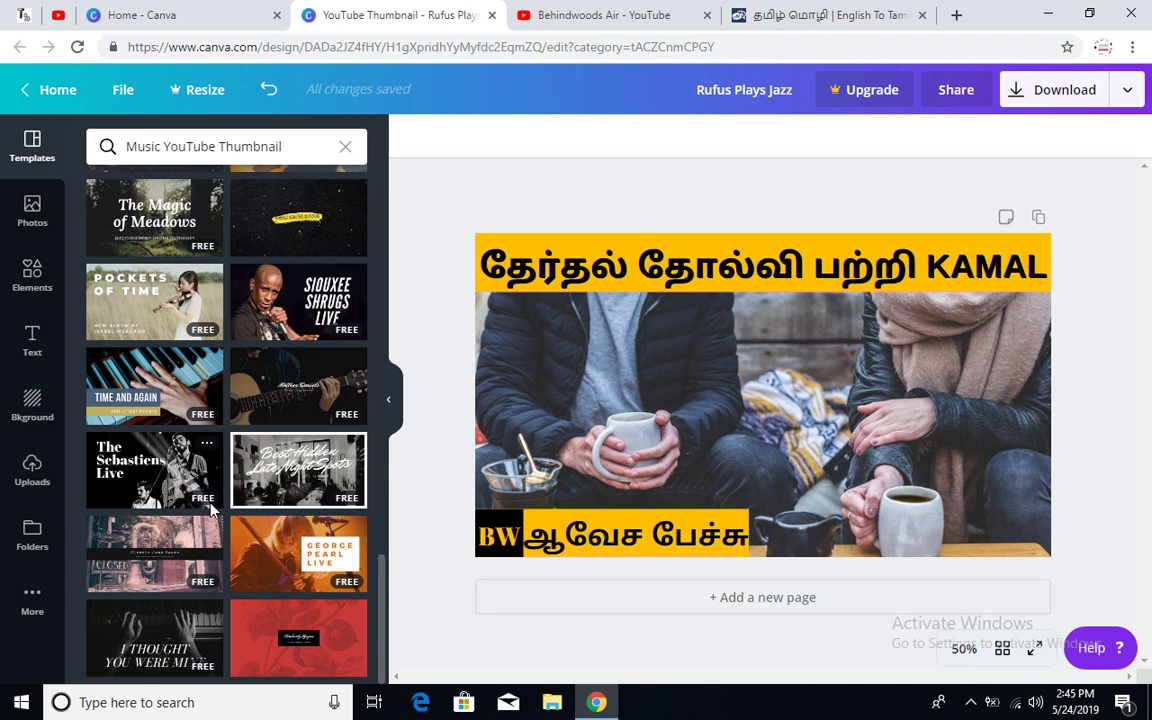
{"action": "scroll", "coordinate": [210, 505], "scroll_direction": "up", "scroll_amount": 6}
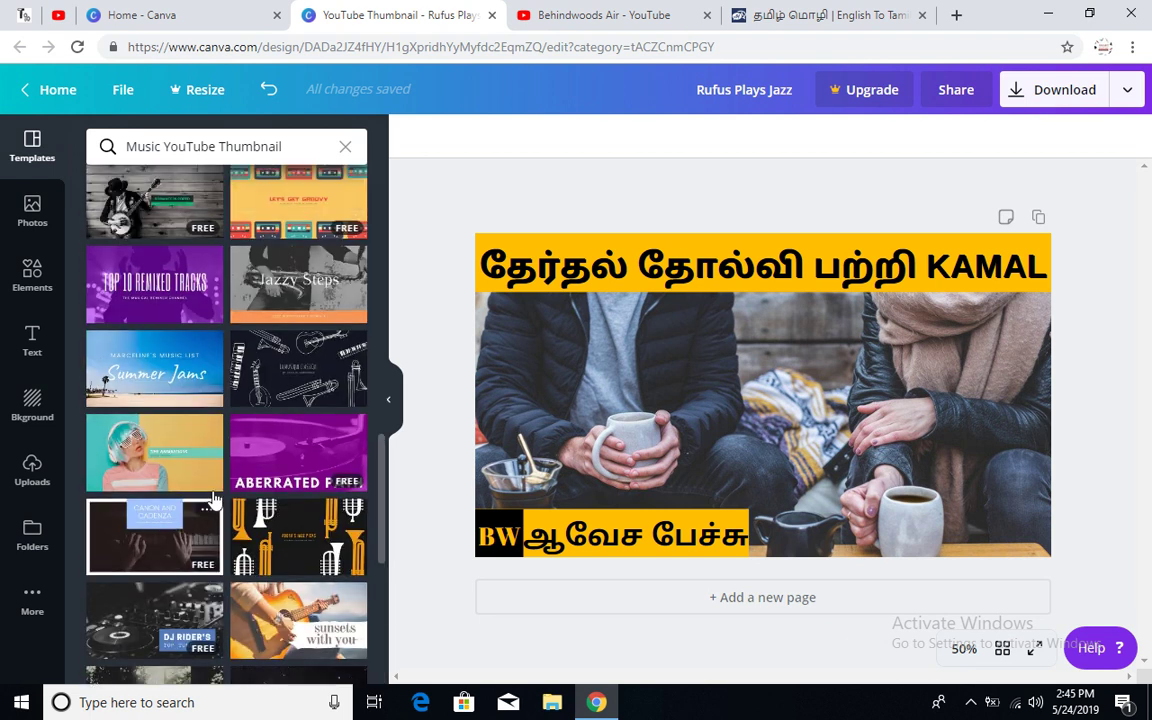
{"action": "scroll", "coordinate": [212, 497], "scroll_direction": "up", "scroll_amount": 4}
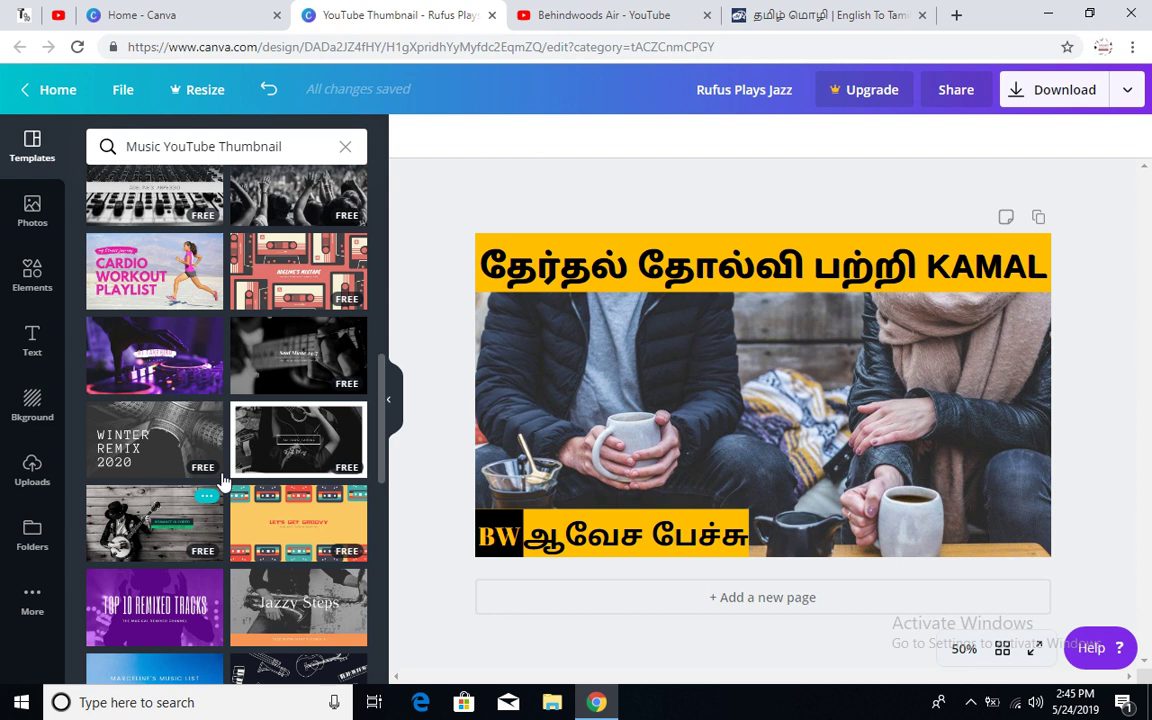
{"action": "scroll", "coordinate": [231, 478], "scroll_direction": "up", "scroll_amount": 6}
{"action": "scroll", "coordinate": [238, 478], "scroll_direction": "up", "scroll_amount": 4}
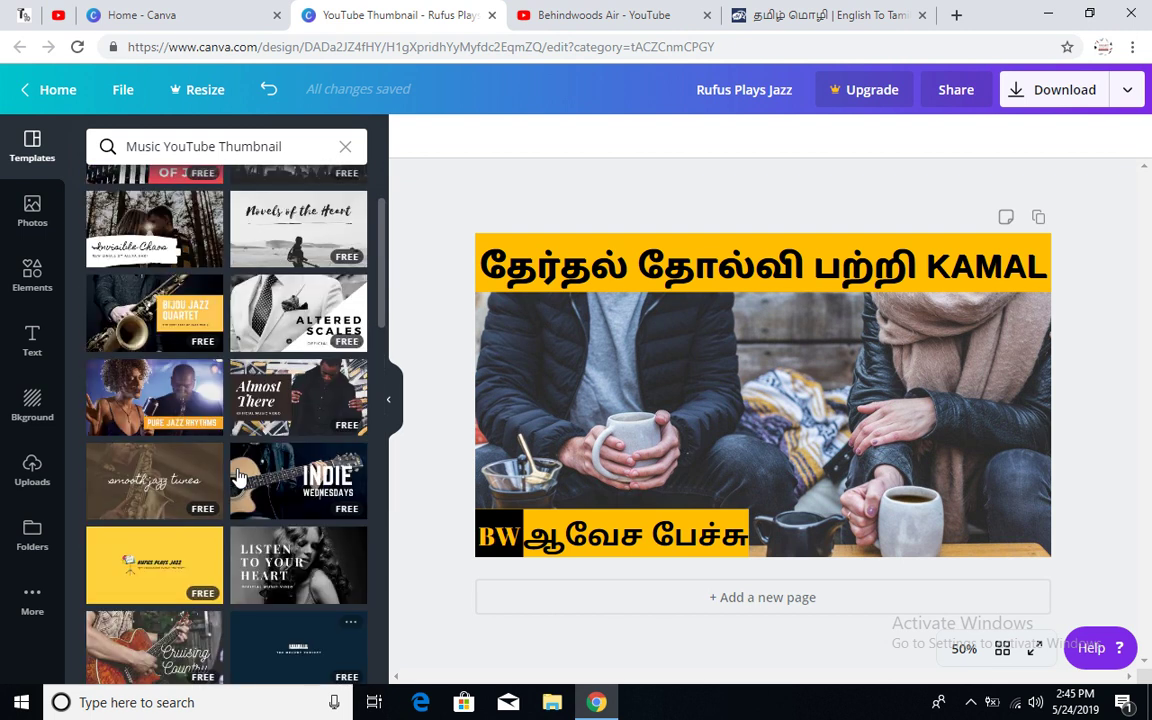
{"action": "left_click", "coordinate": [590, 12]}
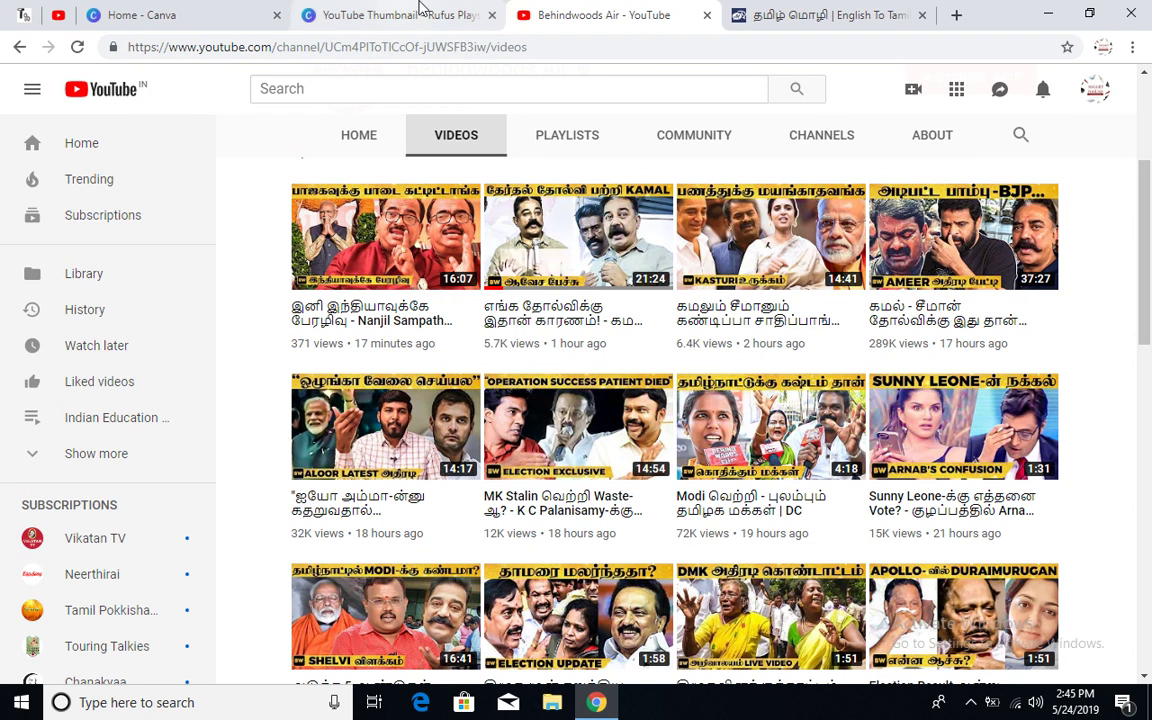
{"action": "left_click", "coordinate": [385, 14]}
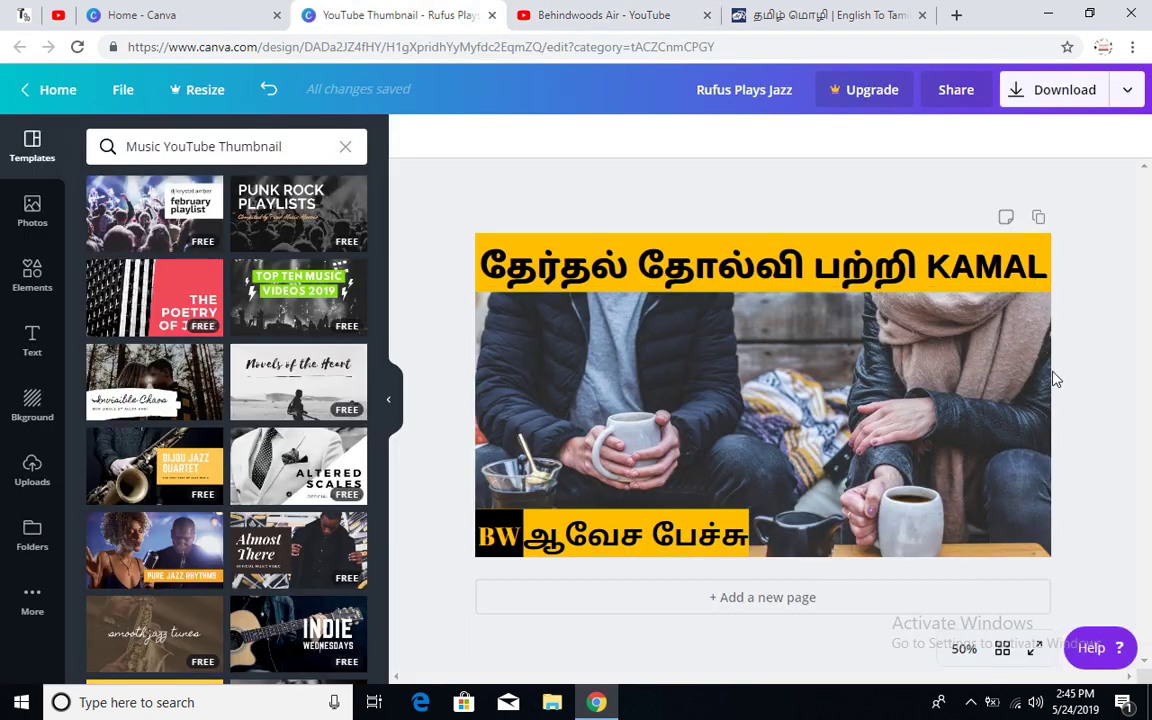